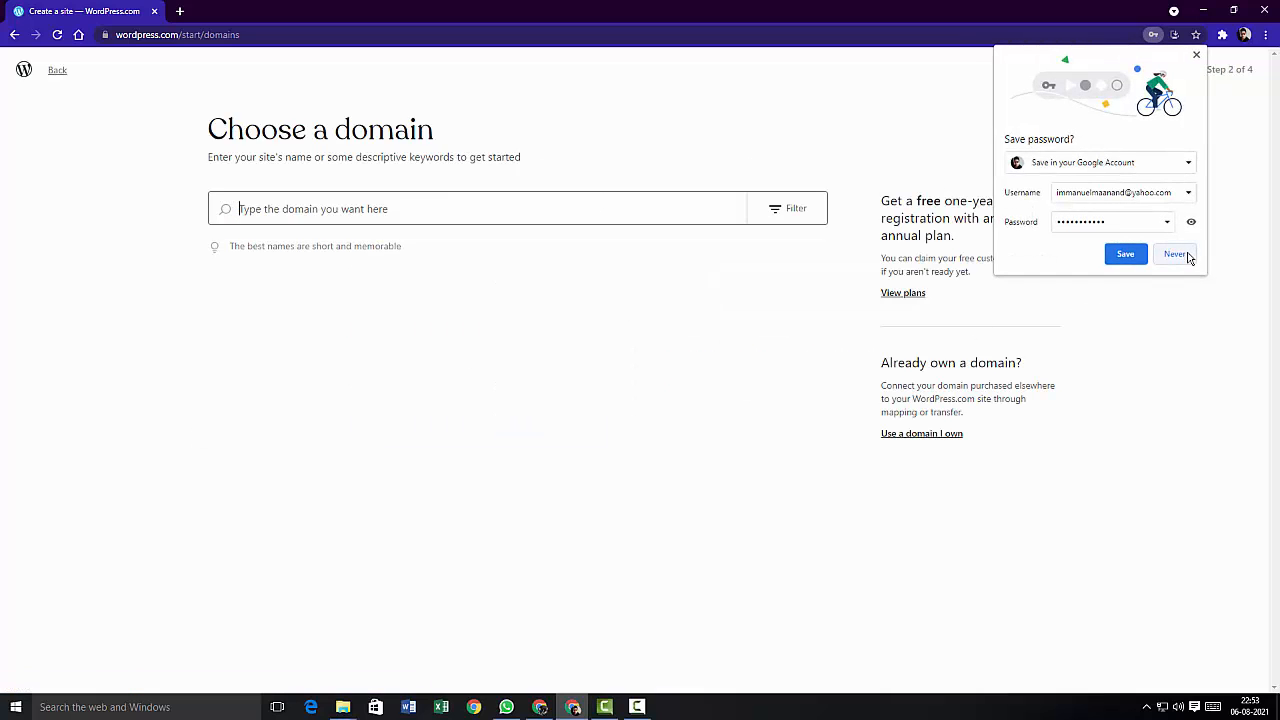
# - Dismiss the password-saving offer and search for a domain made of the site owner's first name followed by "scamping.com"
pyautogui.click(1196, 55)
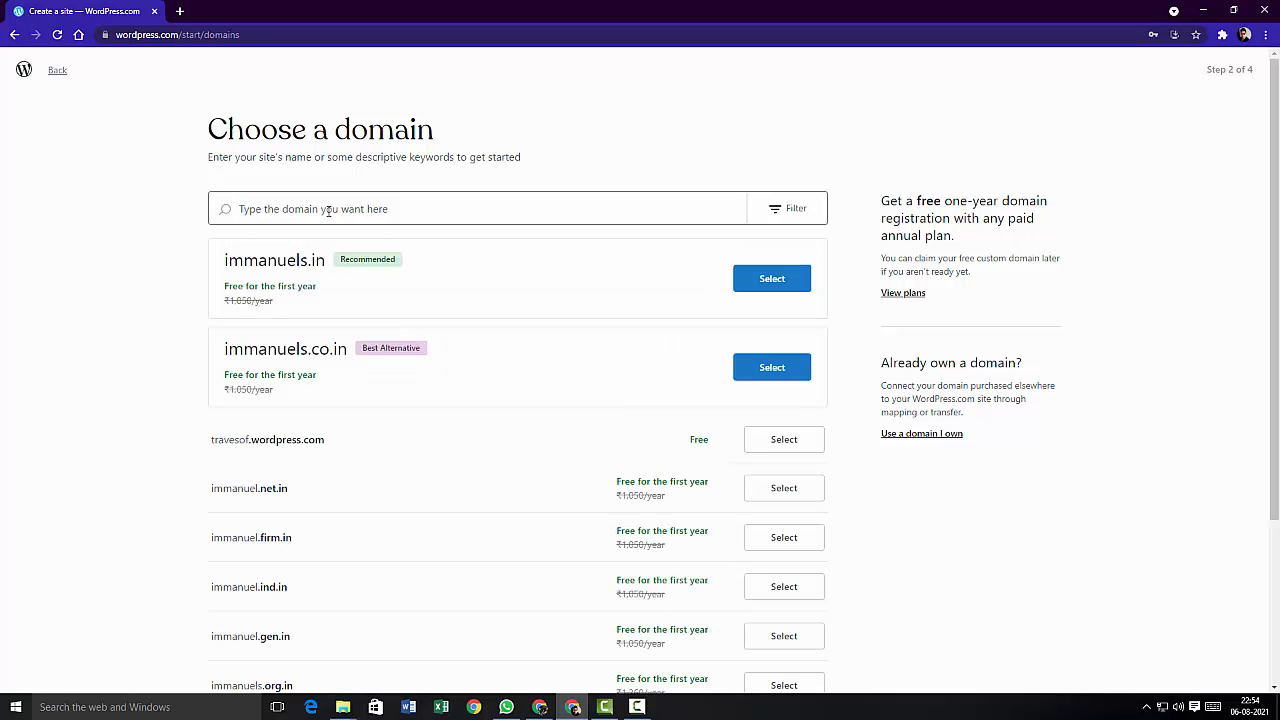
pyautogui.write('Immanuel')
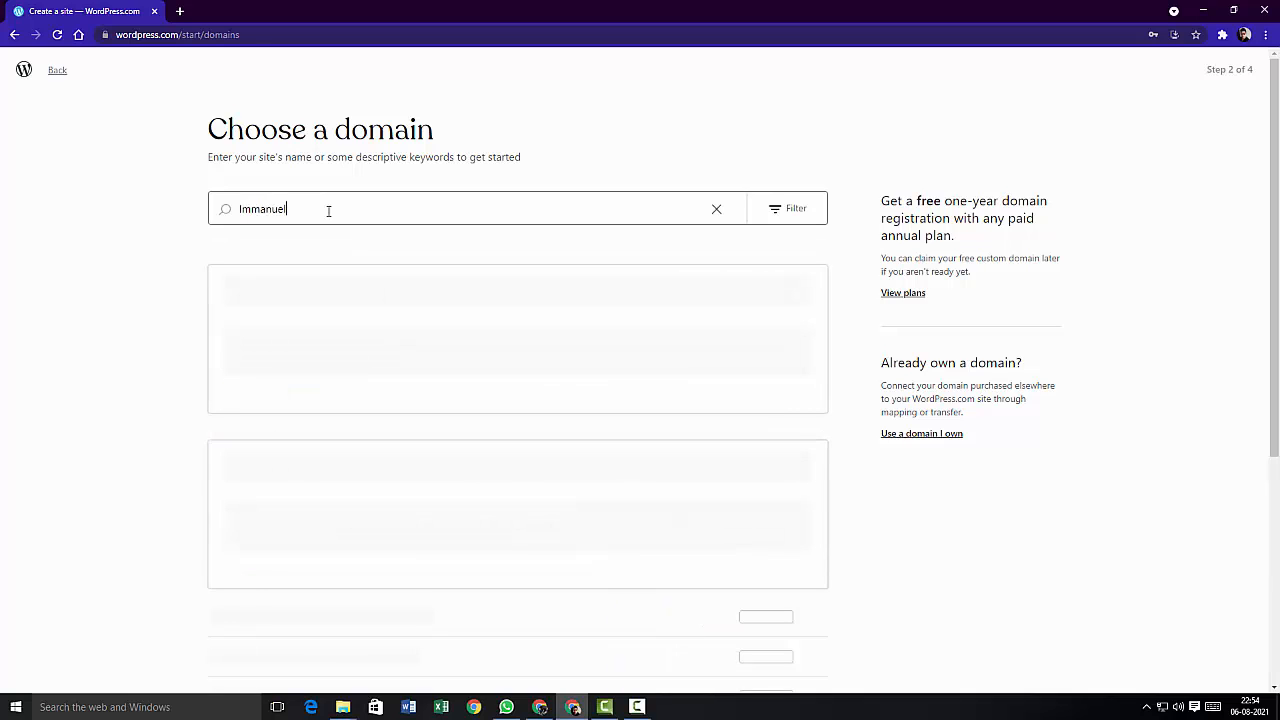
pyautogui.write('s')
pyautogui.write('tre')
pyautogui.write('k')
pyautogui.press('BackSpace')
pyautogui.press('BackSpace')
pyautogui.press('BackSpace')
pyautogui.press('BackSpace')
pyautogui.write('scamping.com')
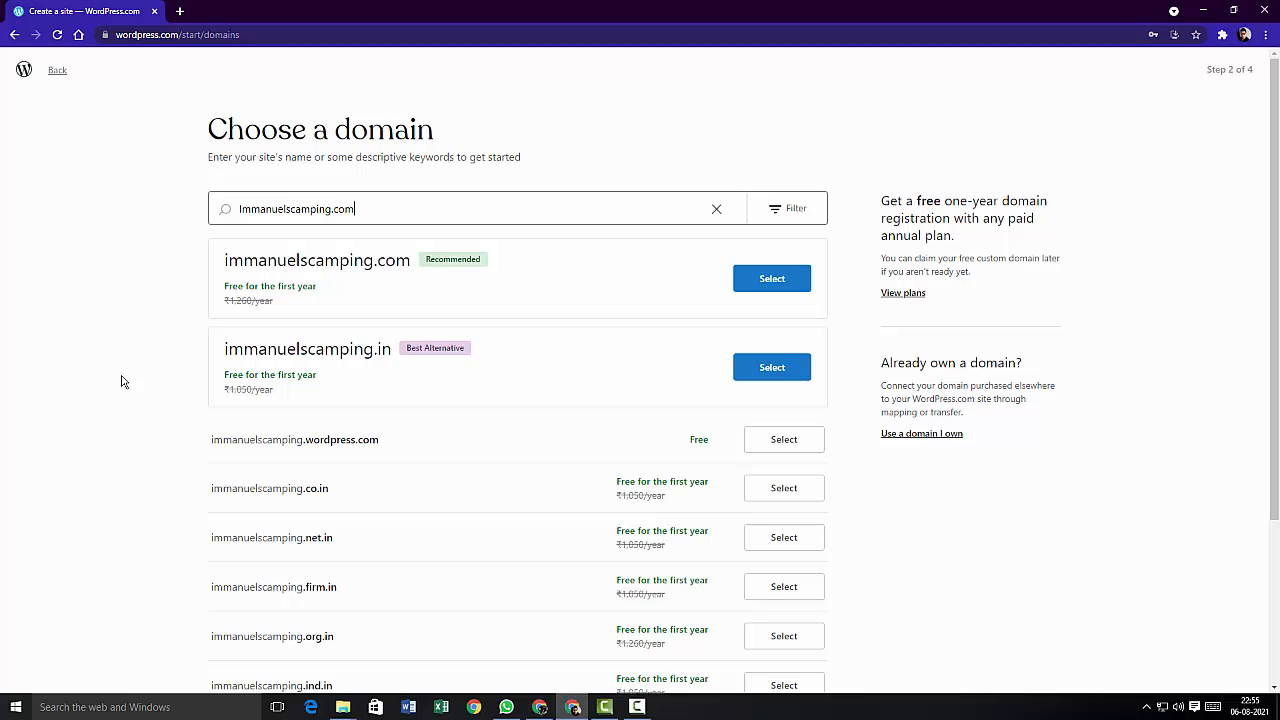
# - Choose the free wordpress.com address for the site and start with a free site instead of a paid plan
pyautogui.scroll(-2, 121, 383)
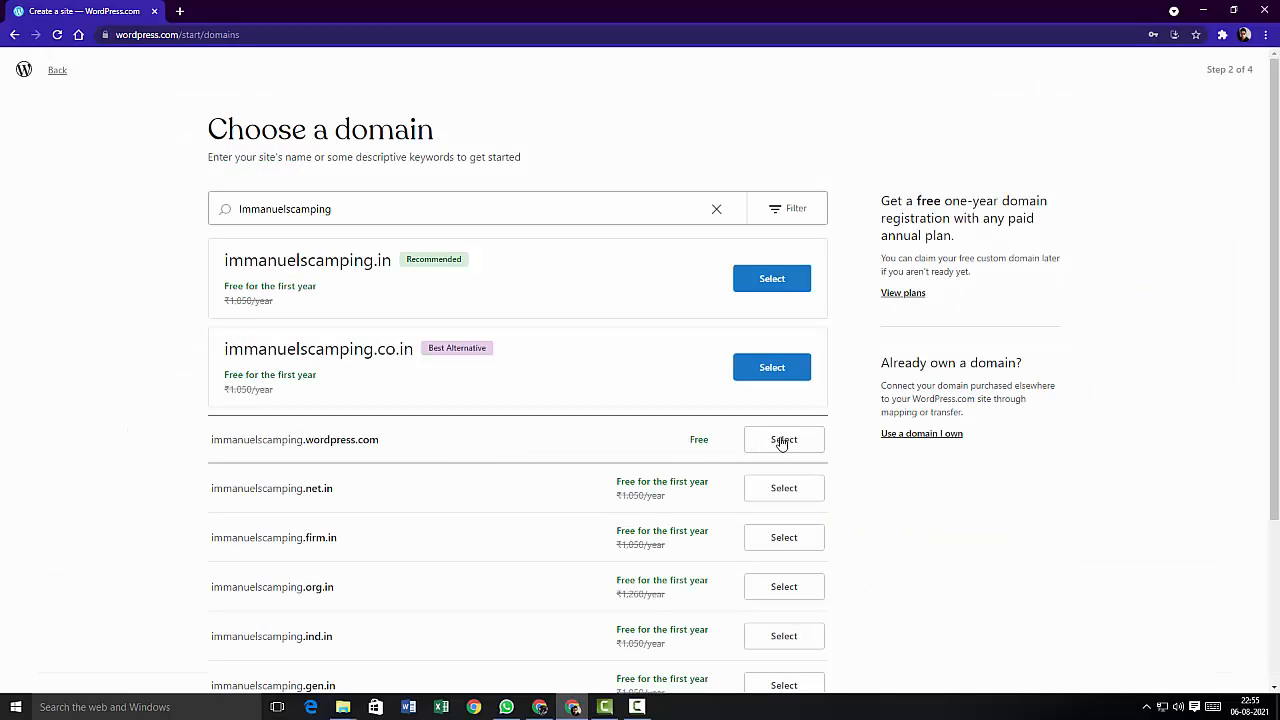
pyautogui.click(783, 440)
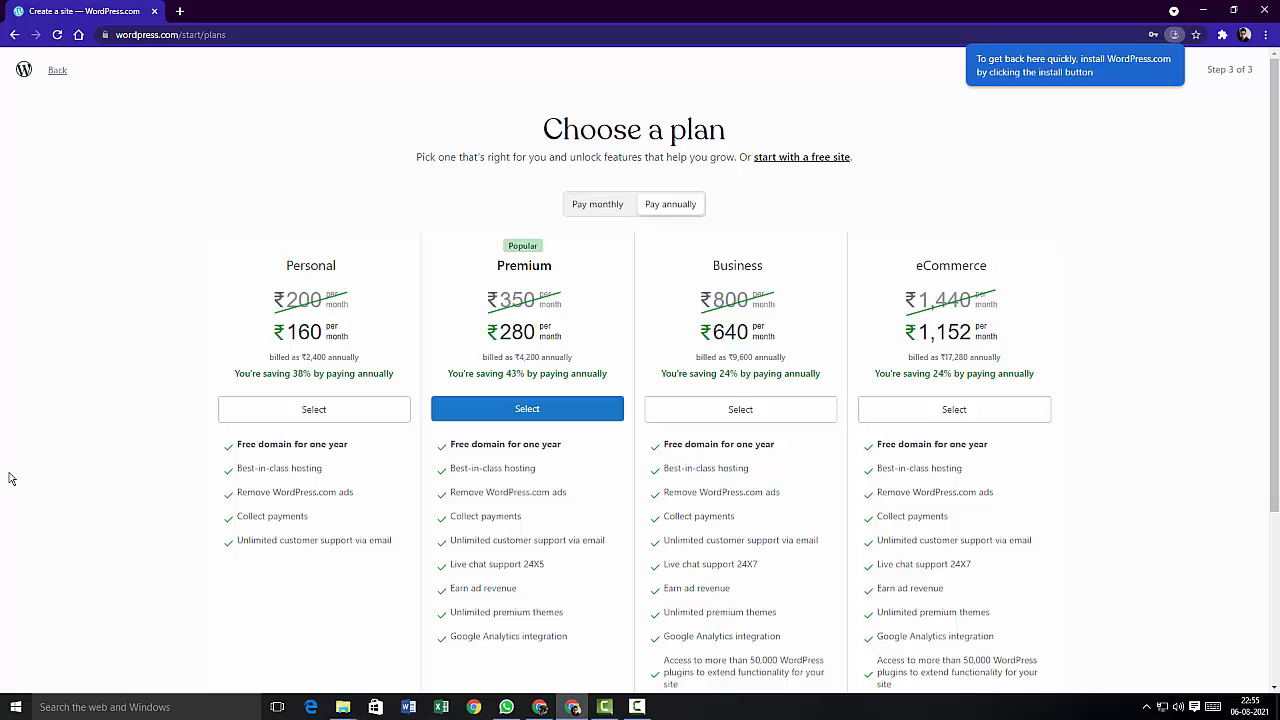
pyautogui.scroll(-1, 60, 473)
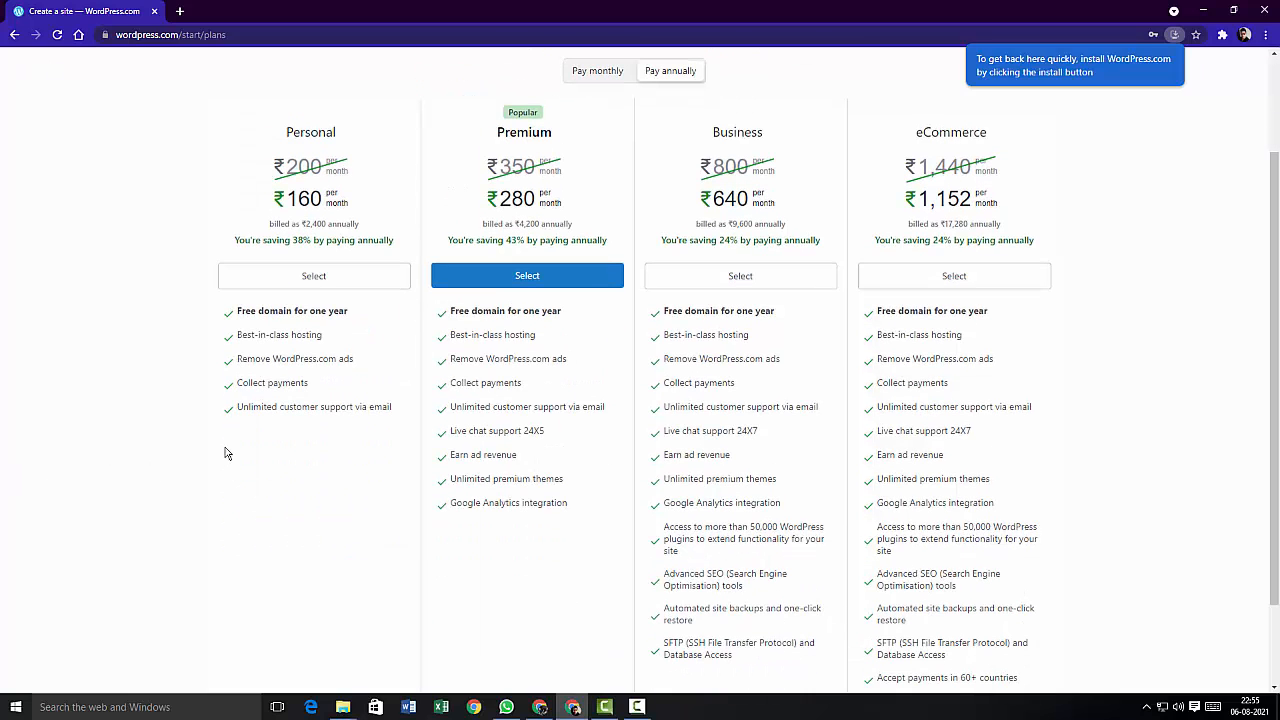
pyautogui.scroll(1, 225, 452)
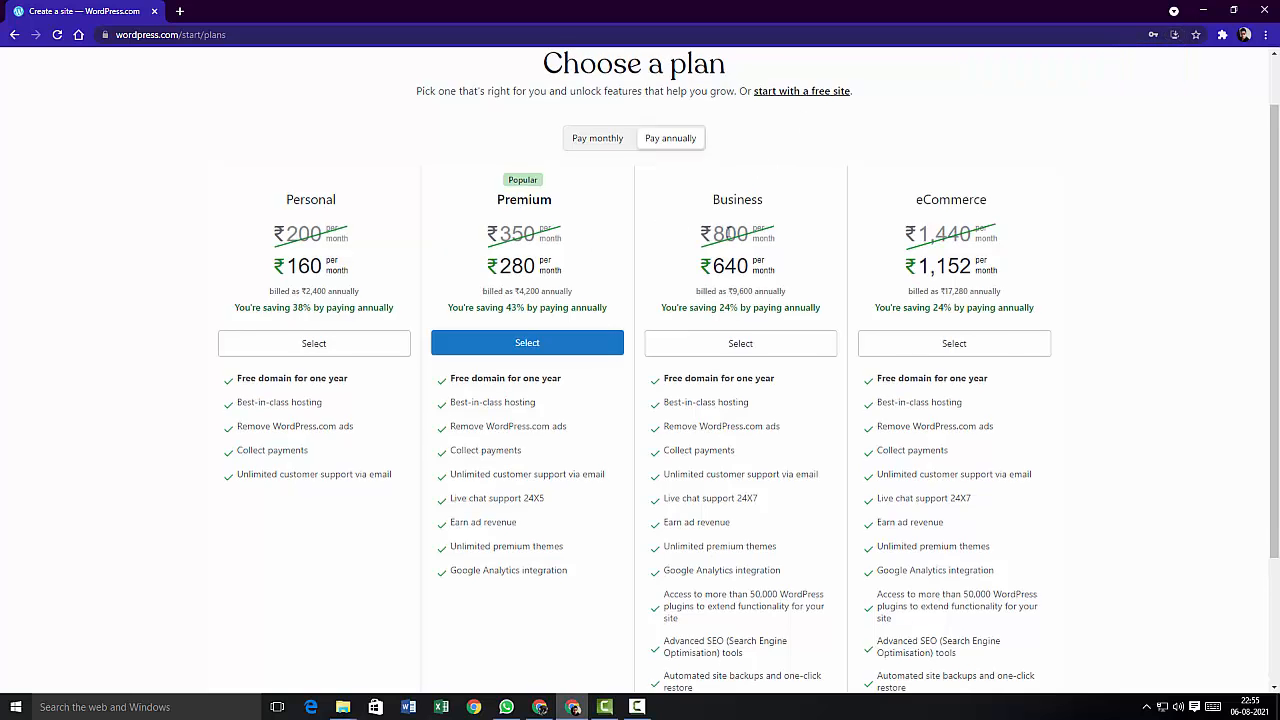
pyautogui.scroll(1, 730, 232)
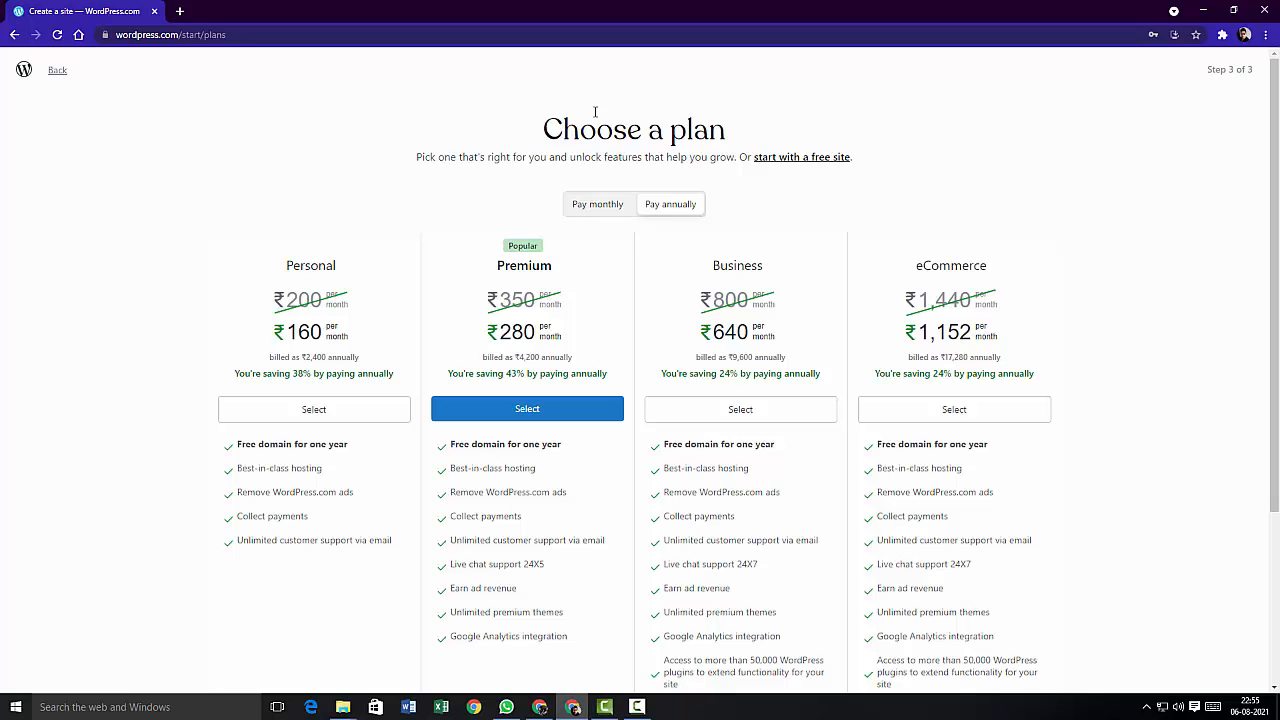
pyautogui.click(776, 158)
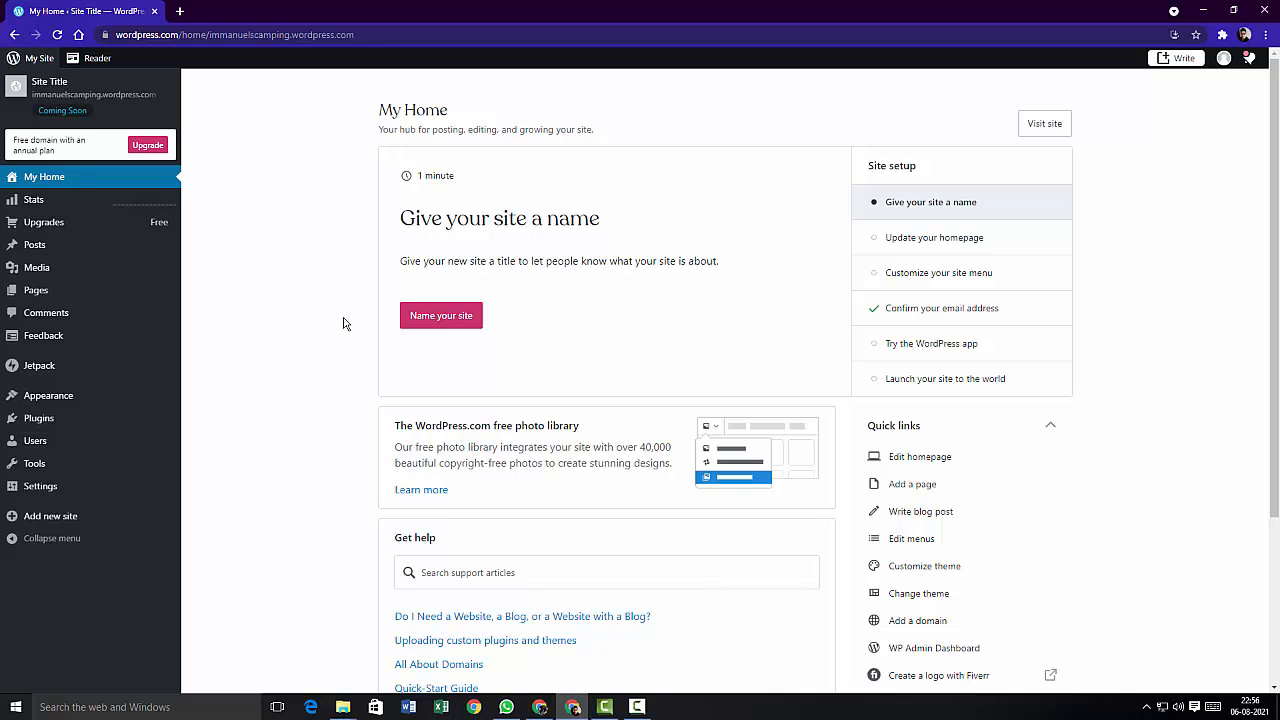
# - Save the site title as the owner's first name plus "'s Camping Experiences" and enter the tagline "The forests are calling"
pyautogui.click(437, 325)
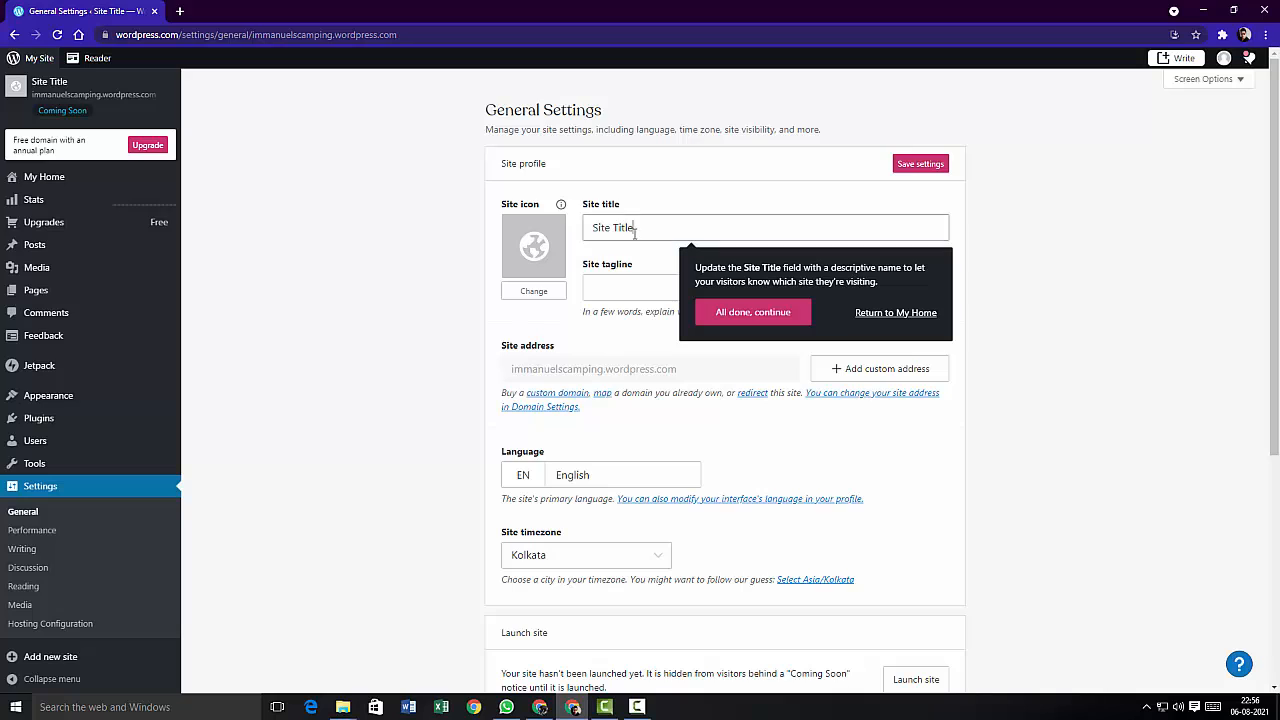
pyautogui.click(634, 233)
pyautogui.hotkey('ctrl', 'a')
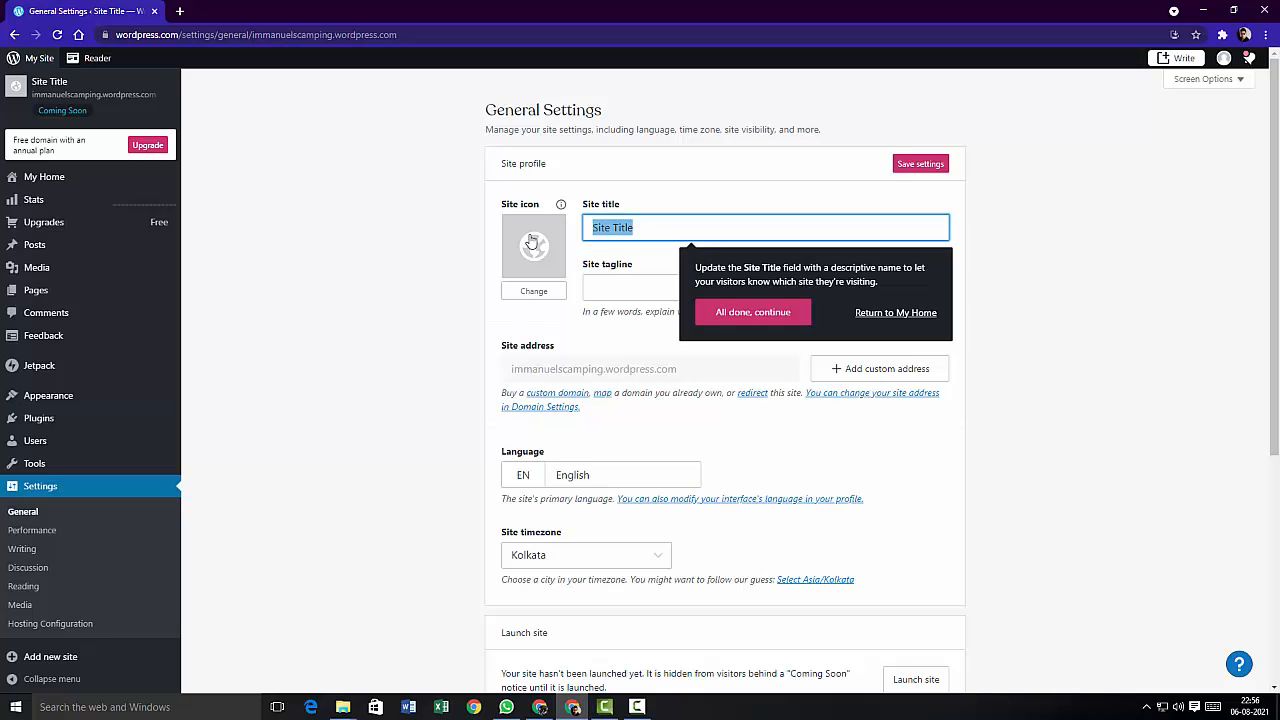
pyautogui.write("Immanuel's Cam")
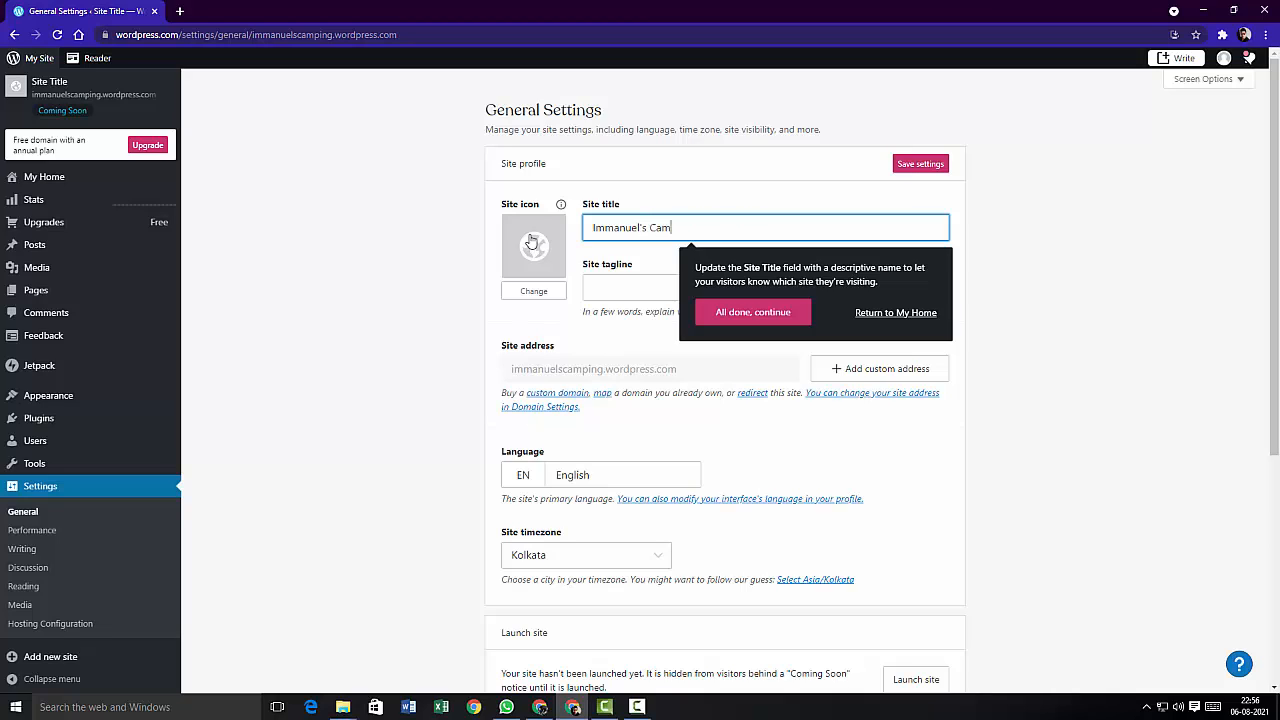
pyautogui.write('ping Experiences')
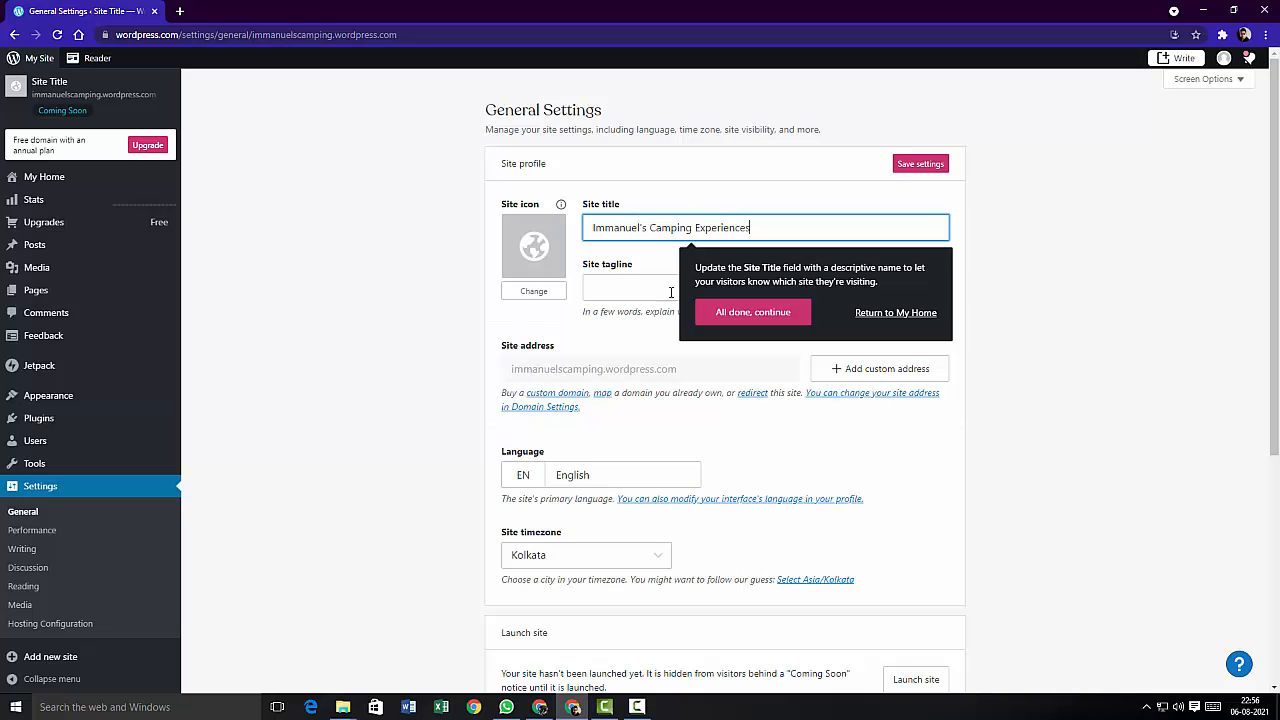
pyautogui.click(726, 313)
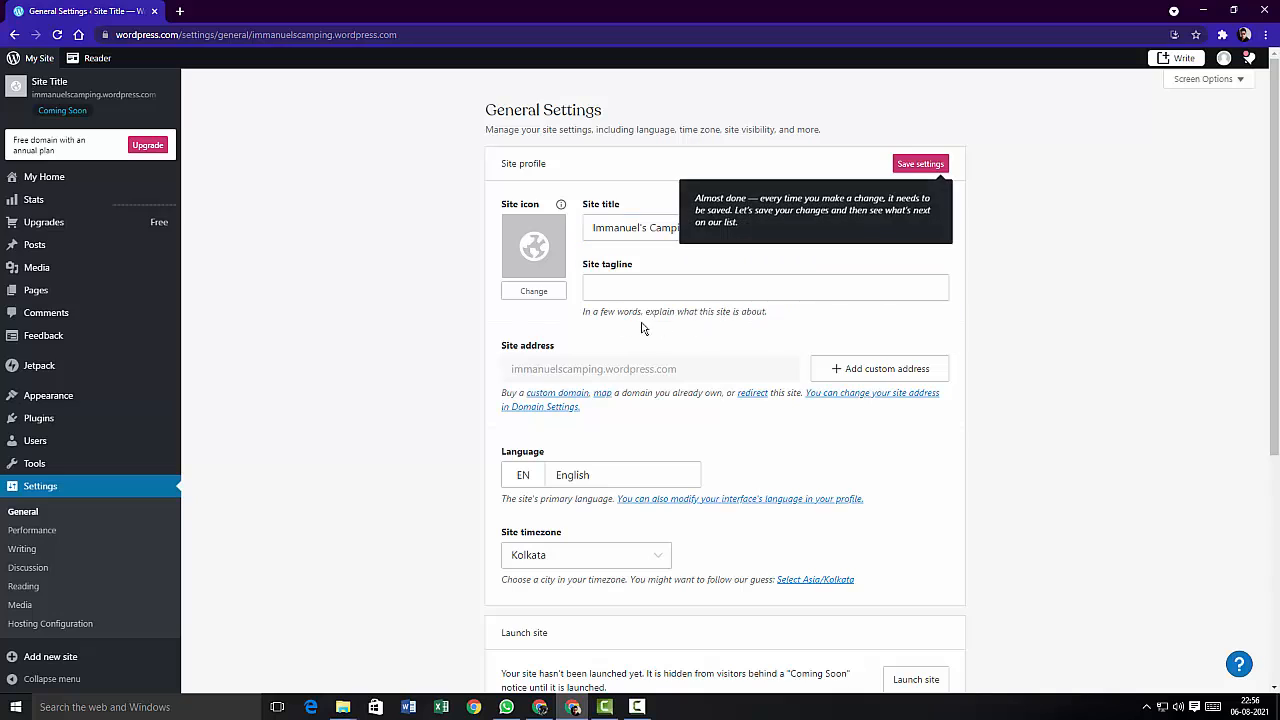
pyautogui.click(626, 290)
pyautogui.click(920, 164)
pyautogui.click(623, 287)
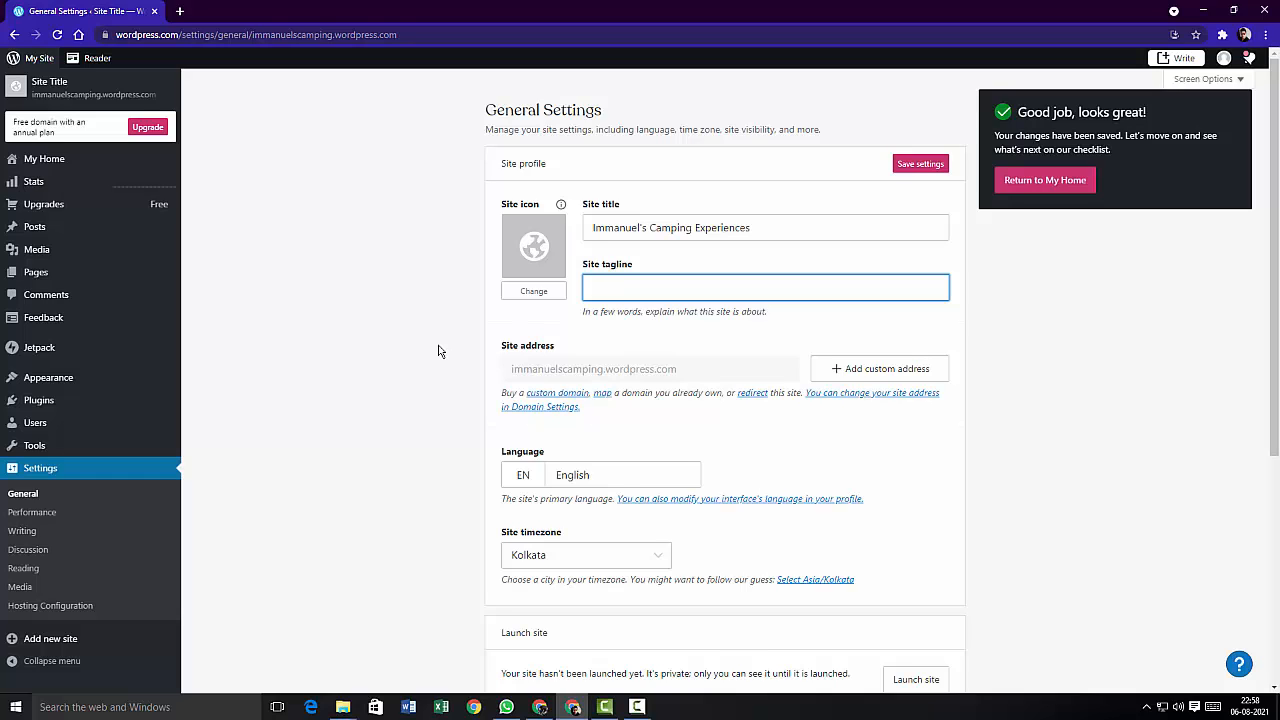
pyautogui.write('The forests are calling')
# - Upload the portrait picture from the computer to the media library for use as the site icon
pyautogui.click(532, 294)
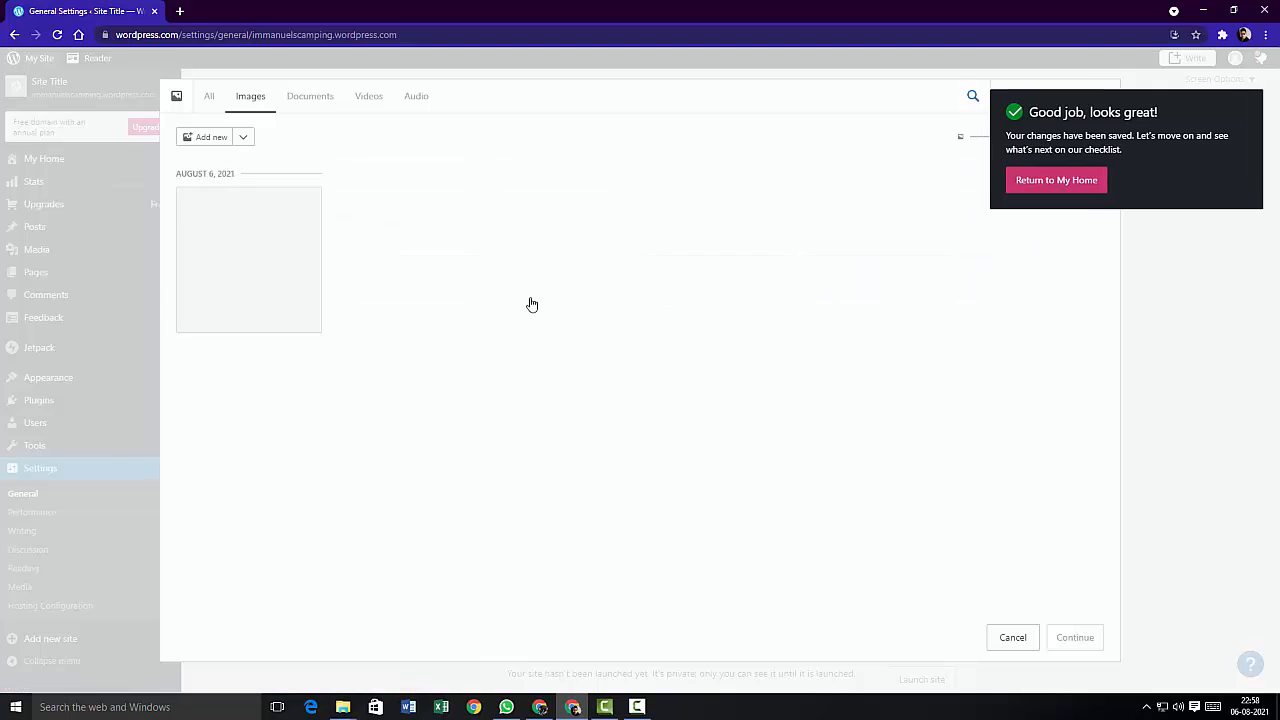
pyautogui.click(203, 140)
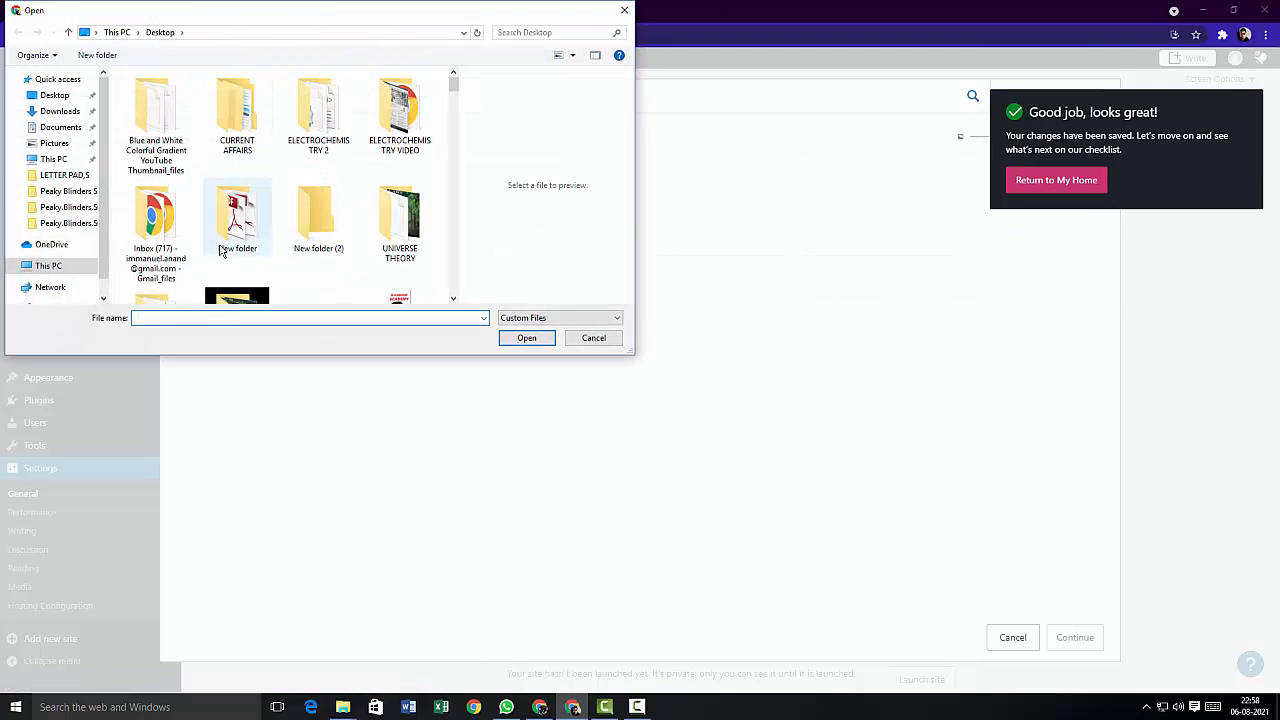
pyautogui.click(399, 110)
pyautogui.click(526, 338)
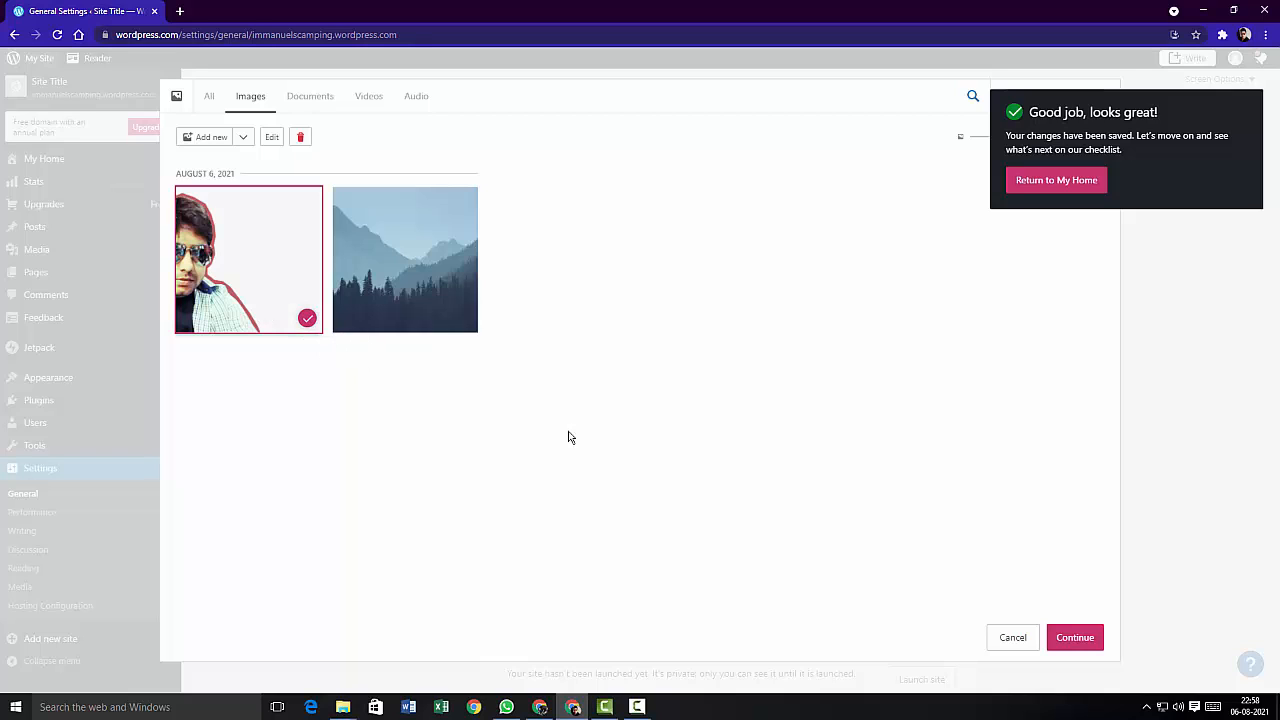
# - Crop away the empty area beside the portrait, leaving about 1064 × 1079 pixels, and apply it as the site icon
pyautogui.click(272, 140)
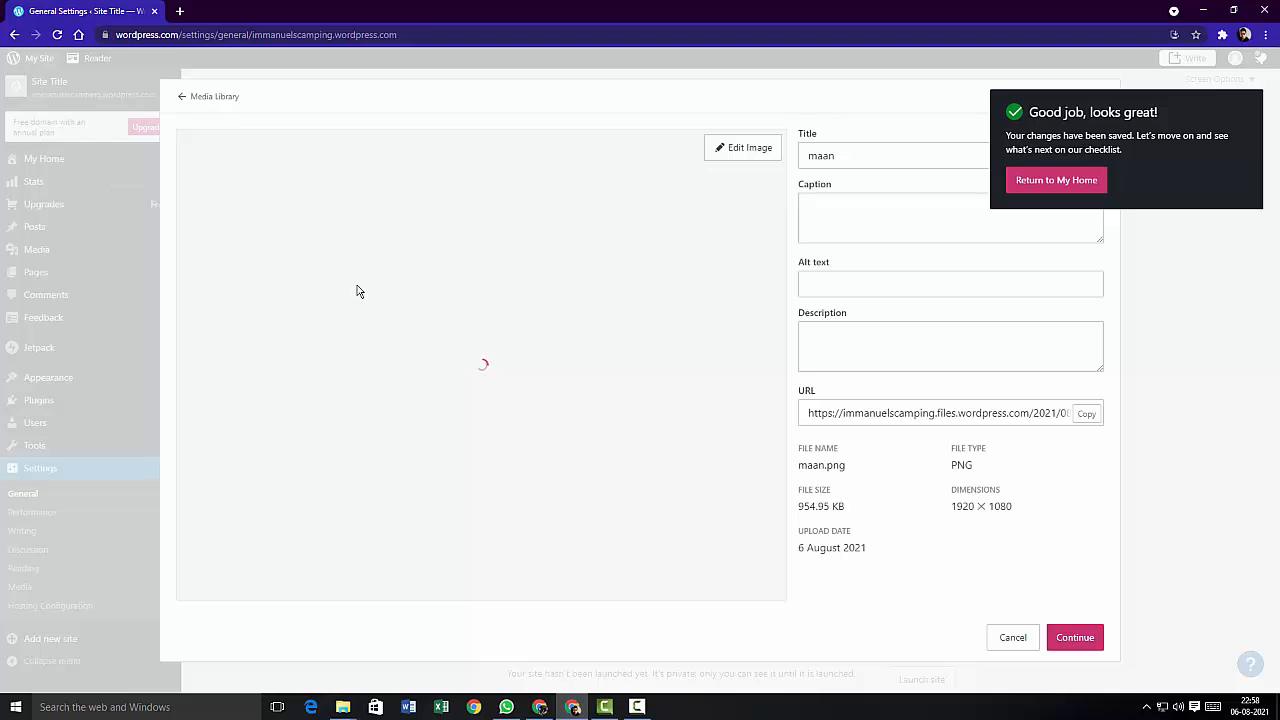
pyautogui.moveTo(318, 330); pyautogui.dragTo(342, 322)
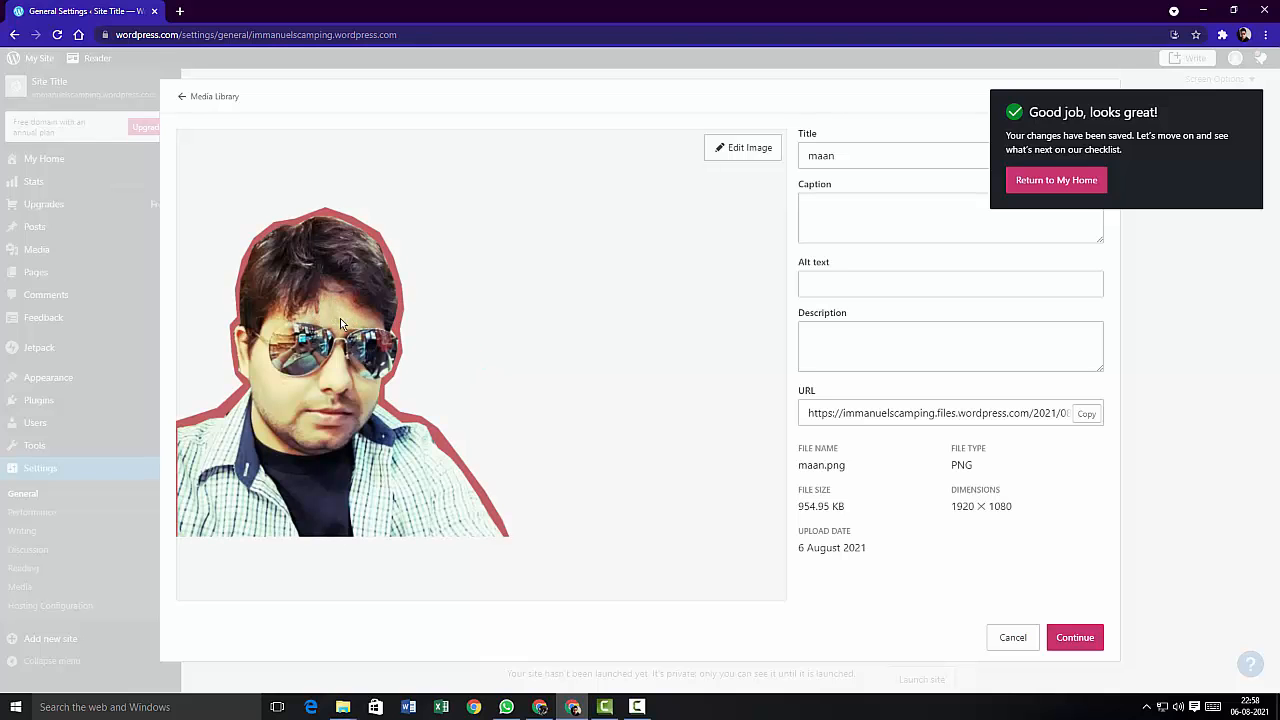
pyautogui.click(747, 148)
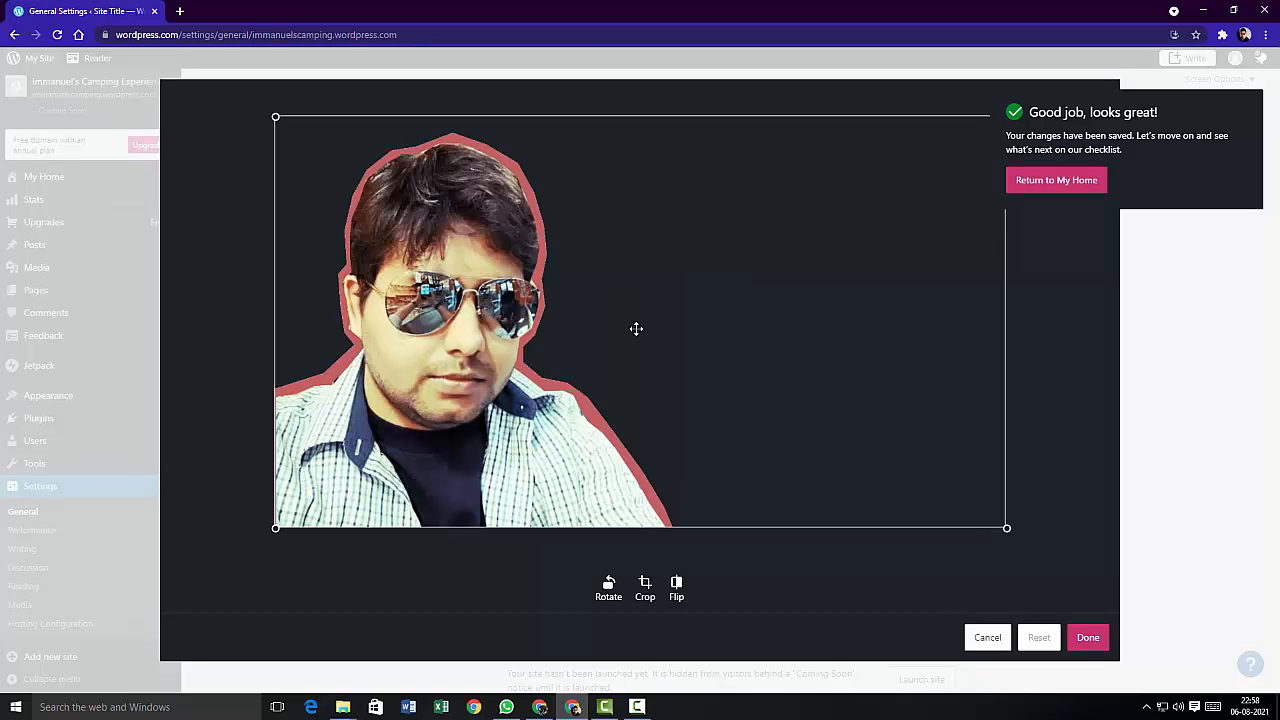
pyautogui.click(646, 590)
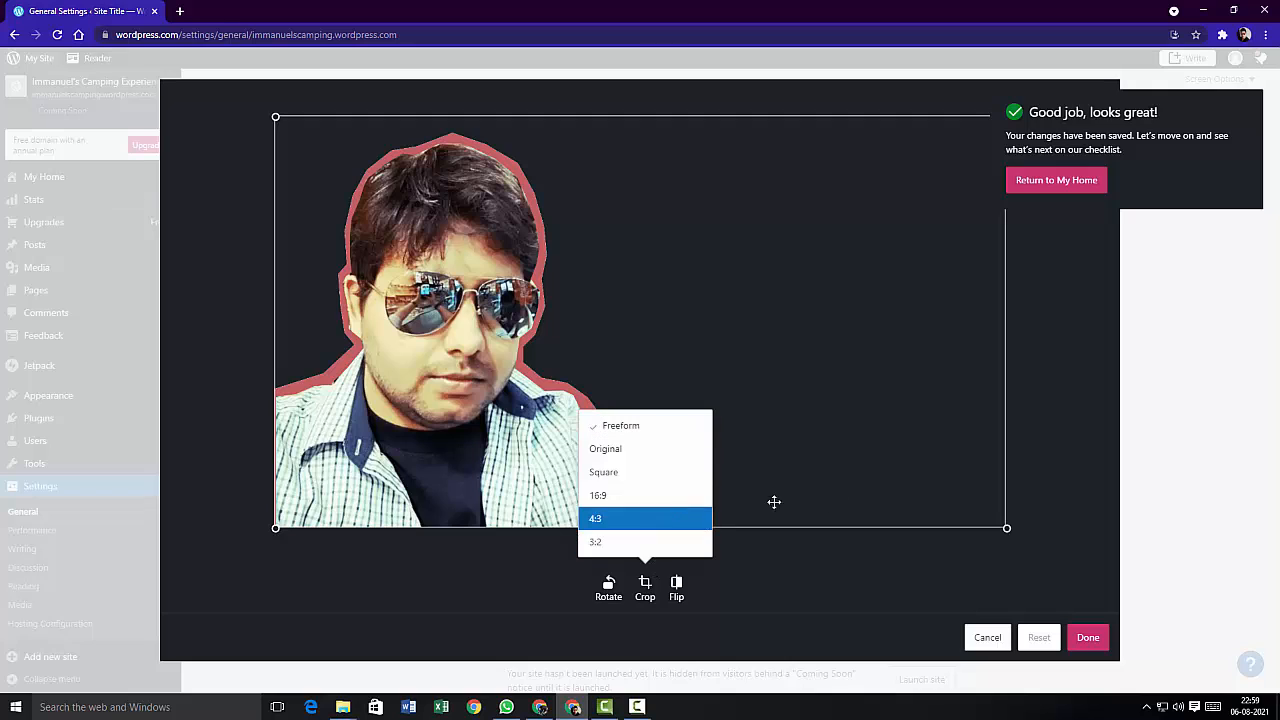
pyautogui.click(1006, 528)
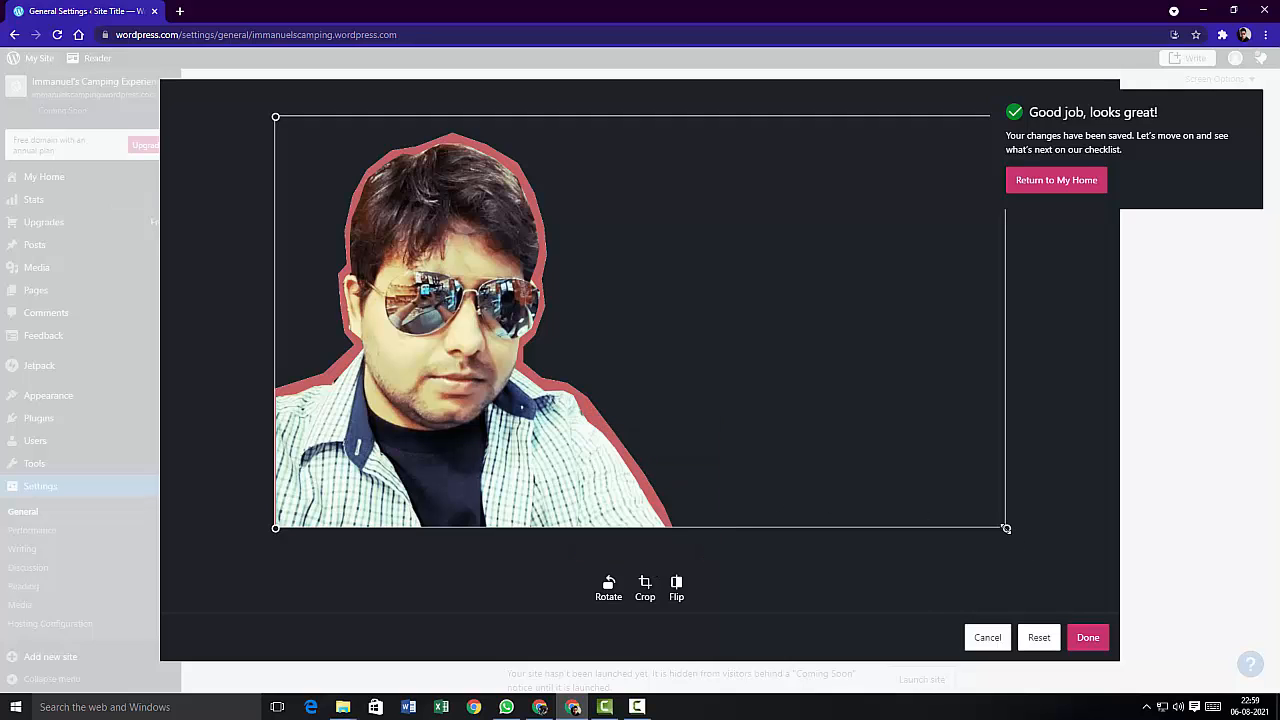
pyautogui.moveTo(1006, 528); pyautogui.dragTo(681, 542)
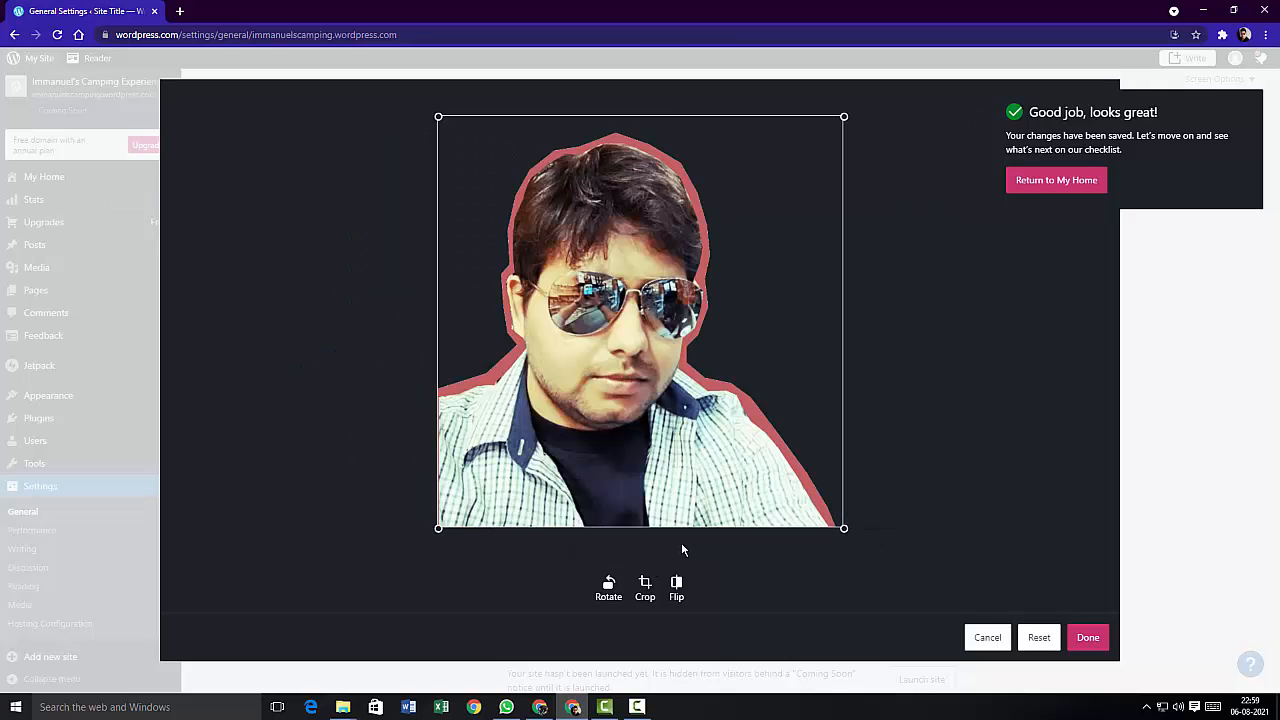
pyautogui.click(1086, 638)
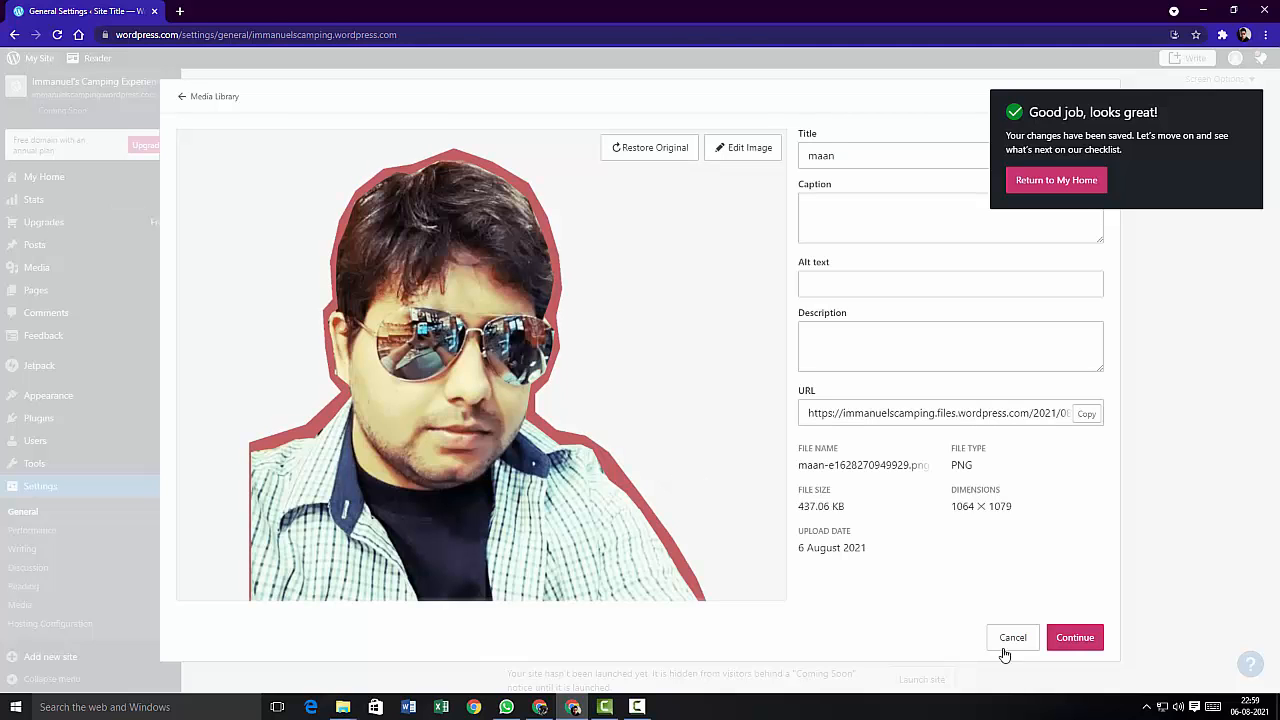
pyautogui.click(1077, 646)
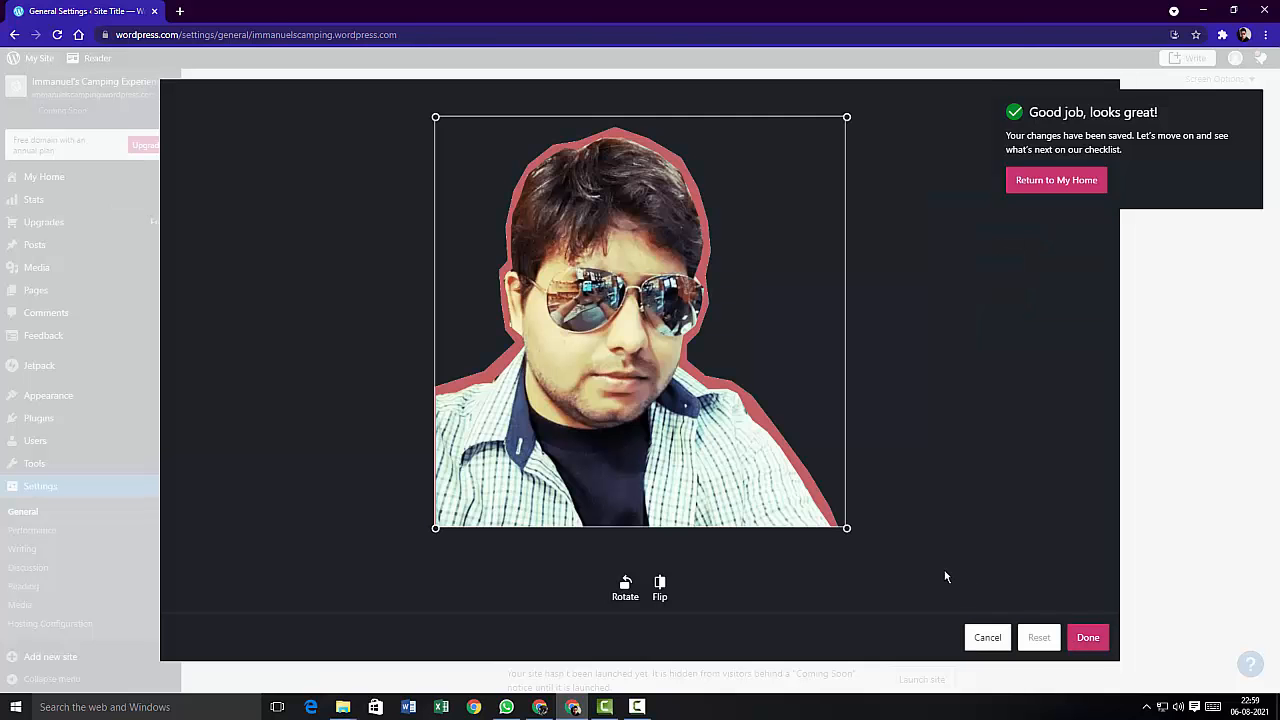
pyautogui.click(1088, 640)
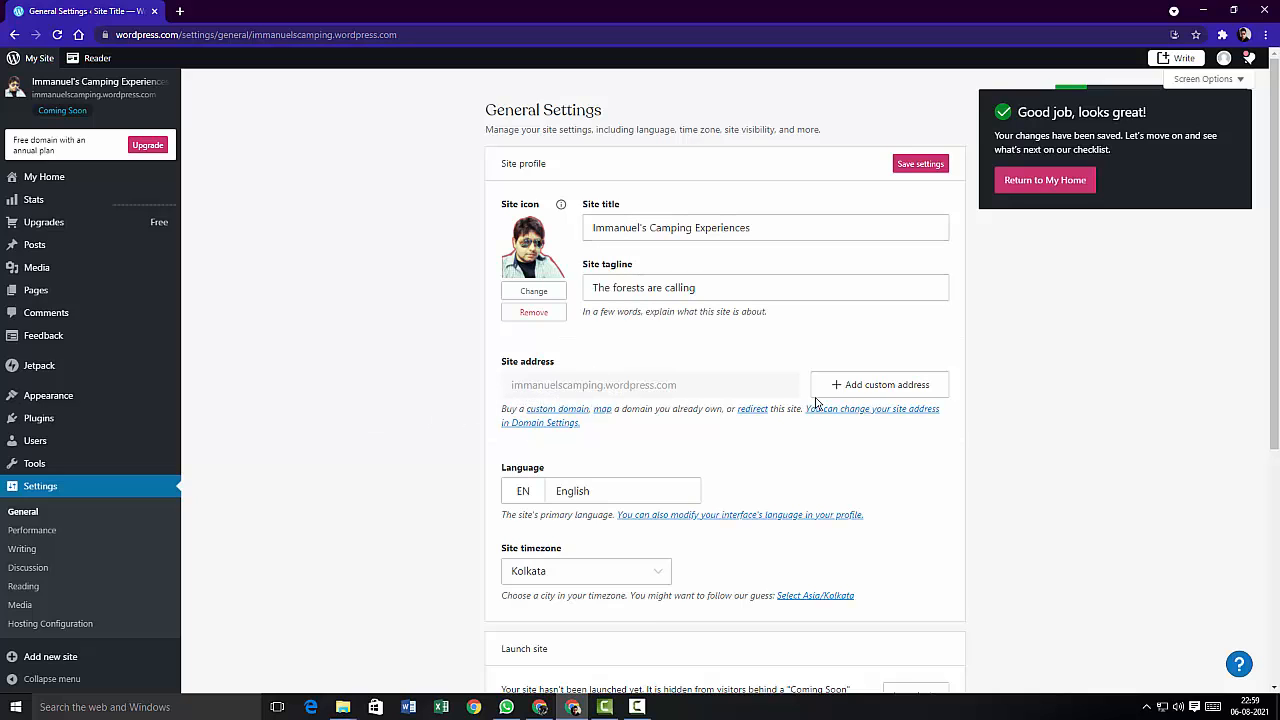
# - Save the general site settings and open the option for adding a custom site address
pyautogui.click(846, 388)
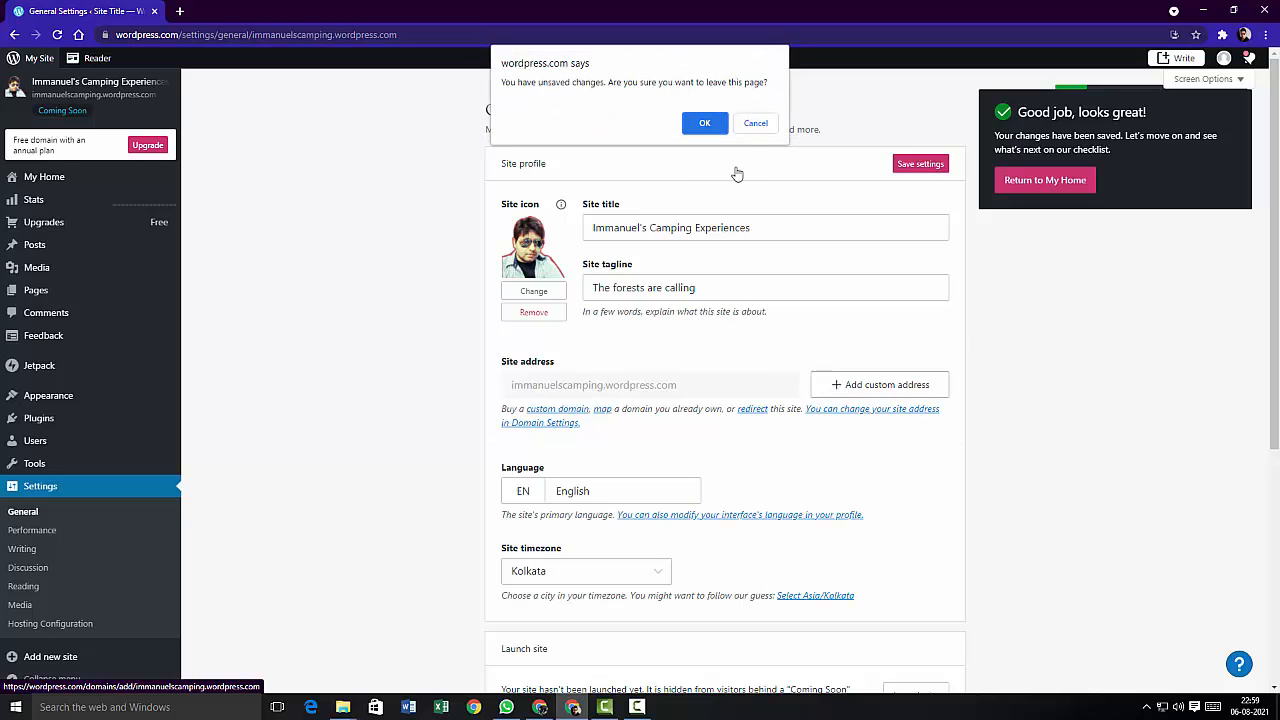
pyautogui.click(755, 123)
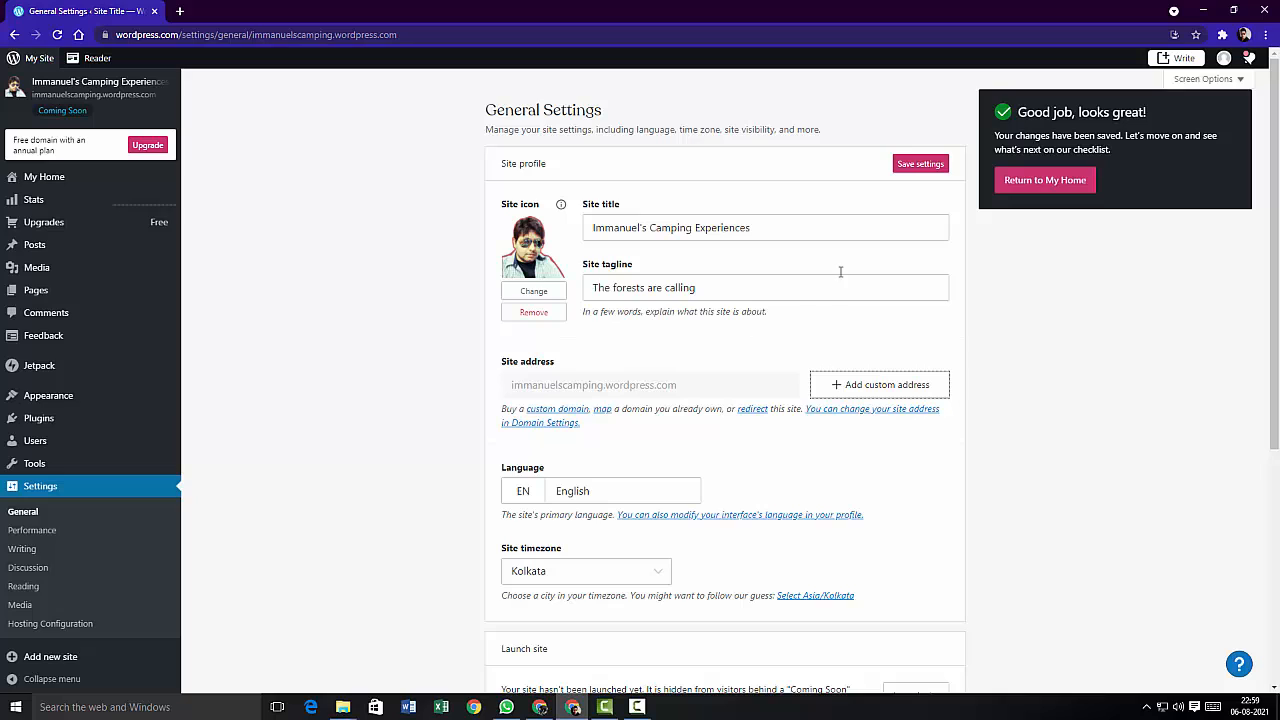
pyautogui.click(917, 164)
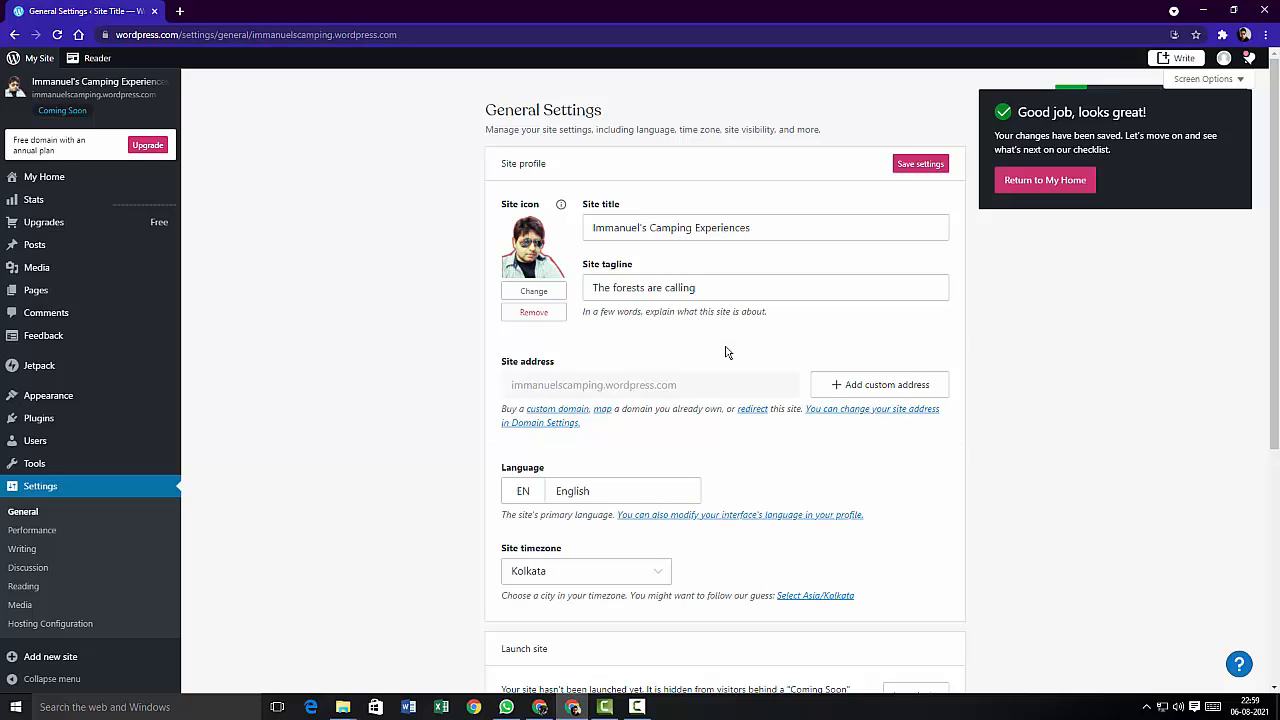
pyautogui.click(858, 388)
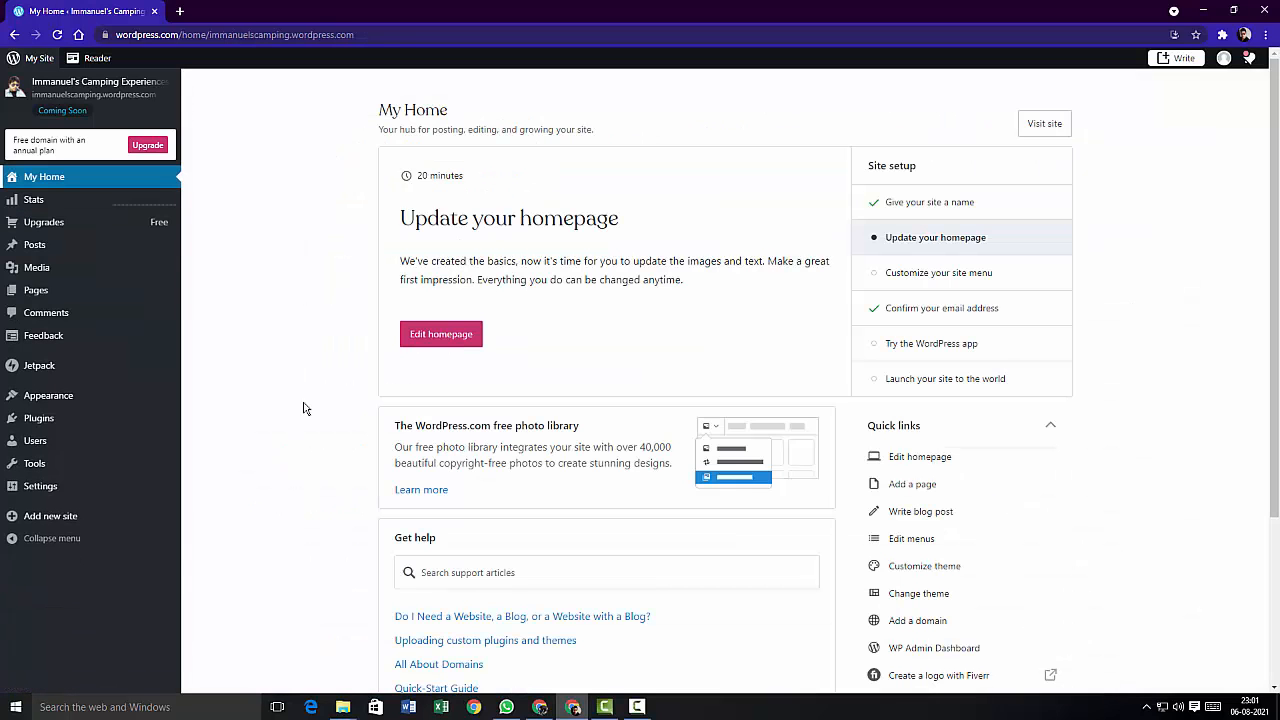
# - Open the site in a new browser tab and look through its homepage down to the blog and subscription sections
pyautogui.rightClick(97, 103)
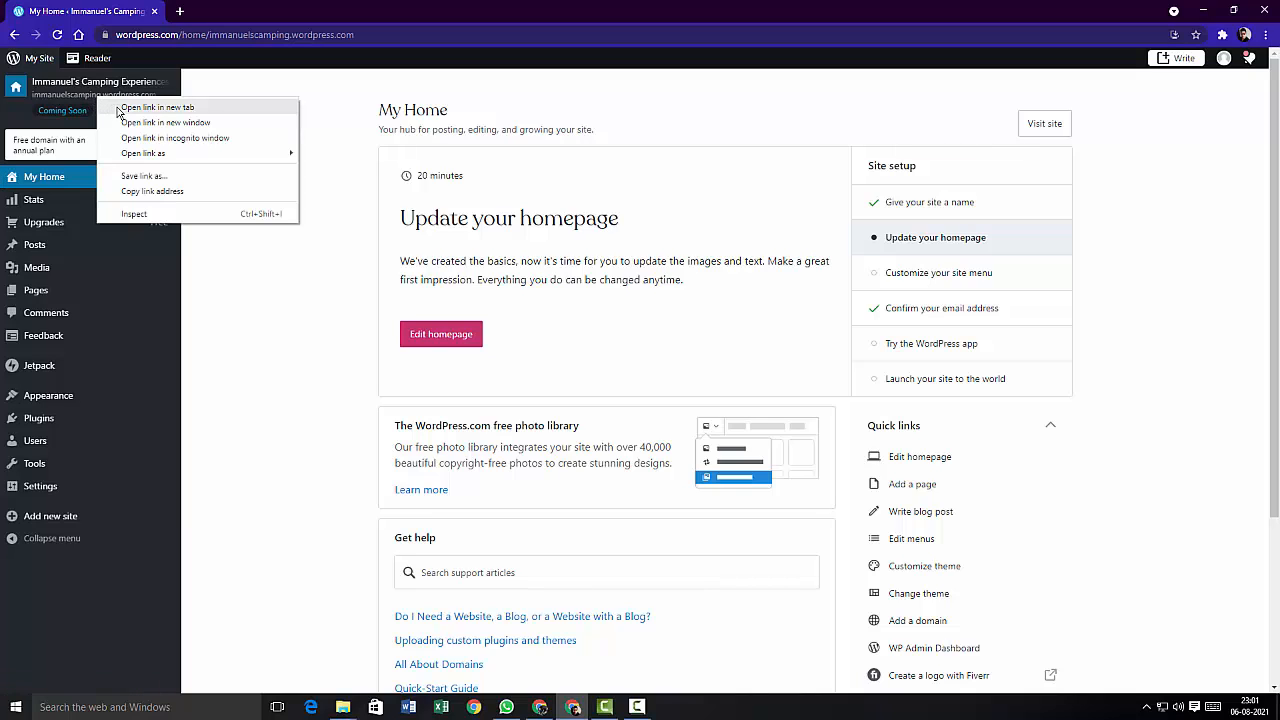
pyautogui.click(117, 109)
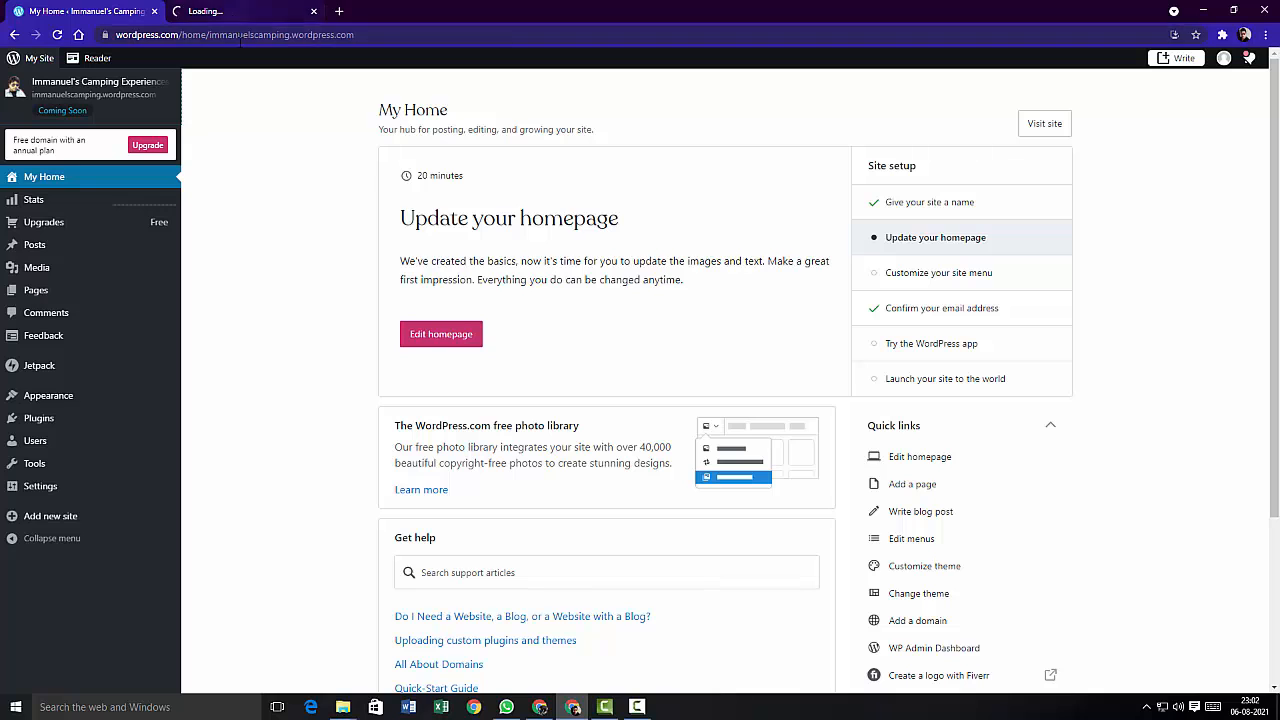
pyautogui.click(240, 11)
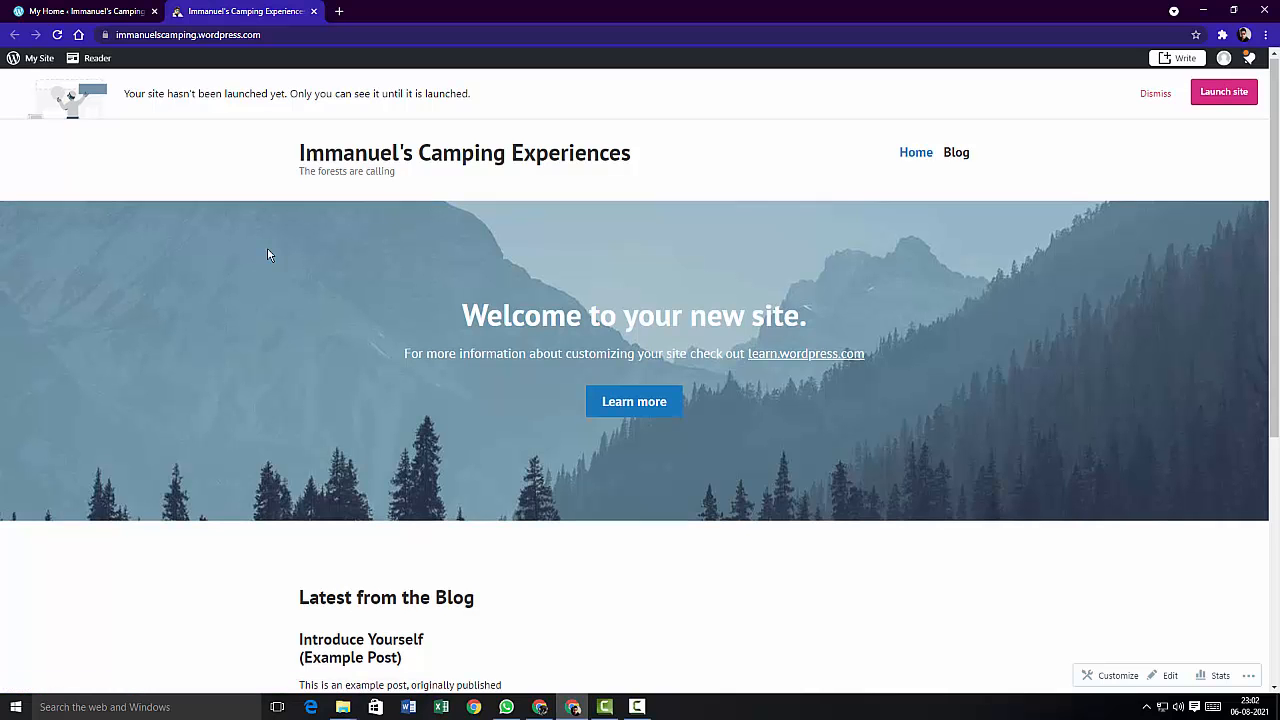
pyautogui.scroll(-2, 267, 254)
pyautogui.scroll(-3, 267, 254)
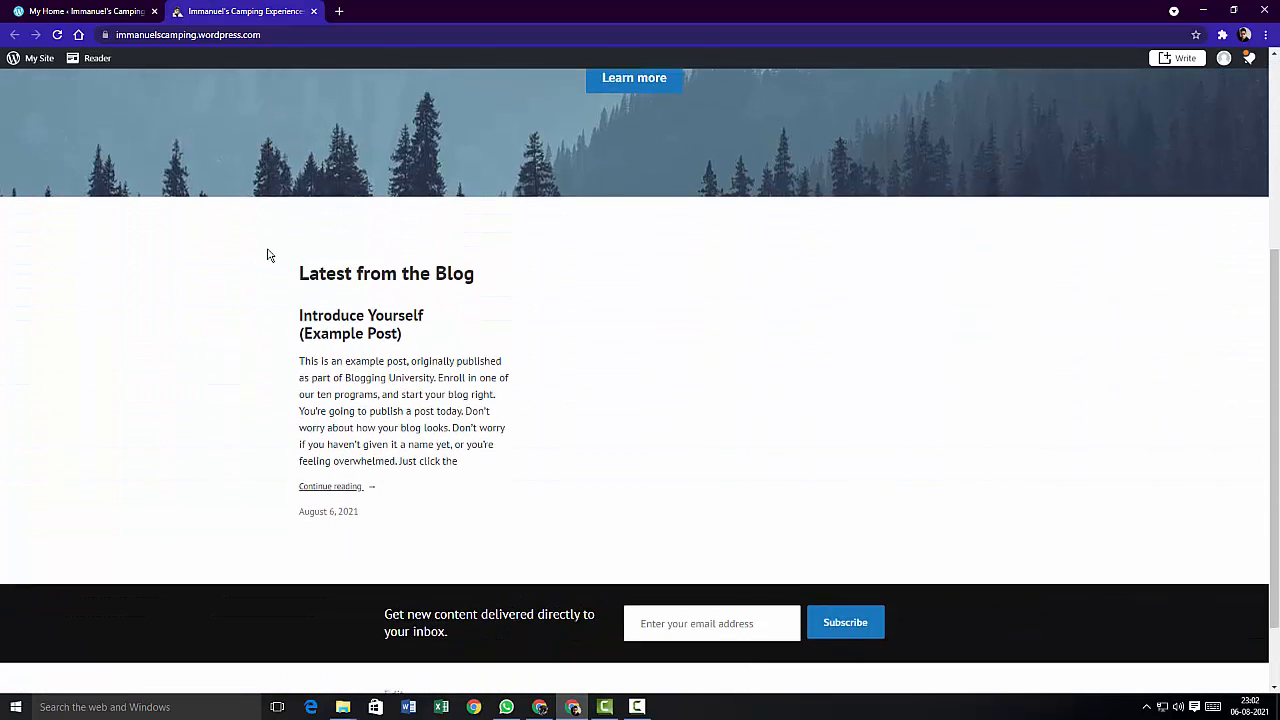
# - Browse the recommended themes in the theme gallery and activate the free Seedlet theme, preserving the existing homepage content
pyautogui.scroll(5, 267, 254)
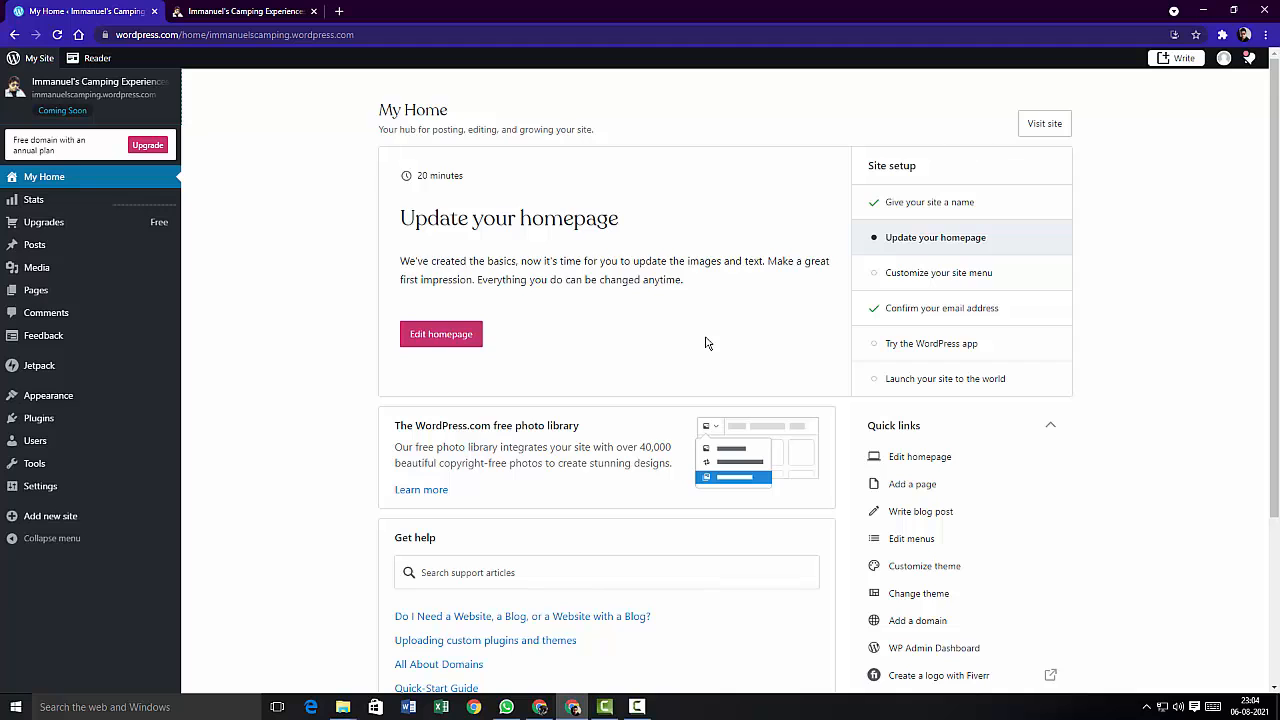
pyautogui.scroll(-2, 706, 343)
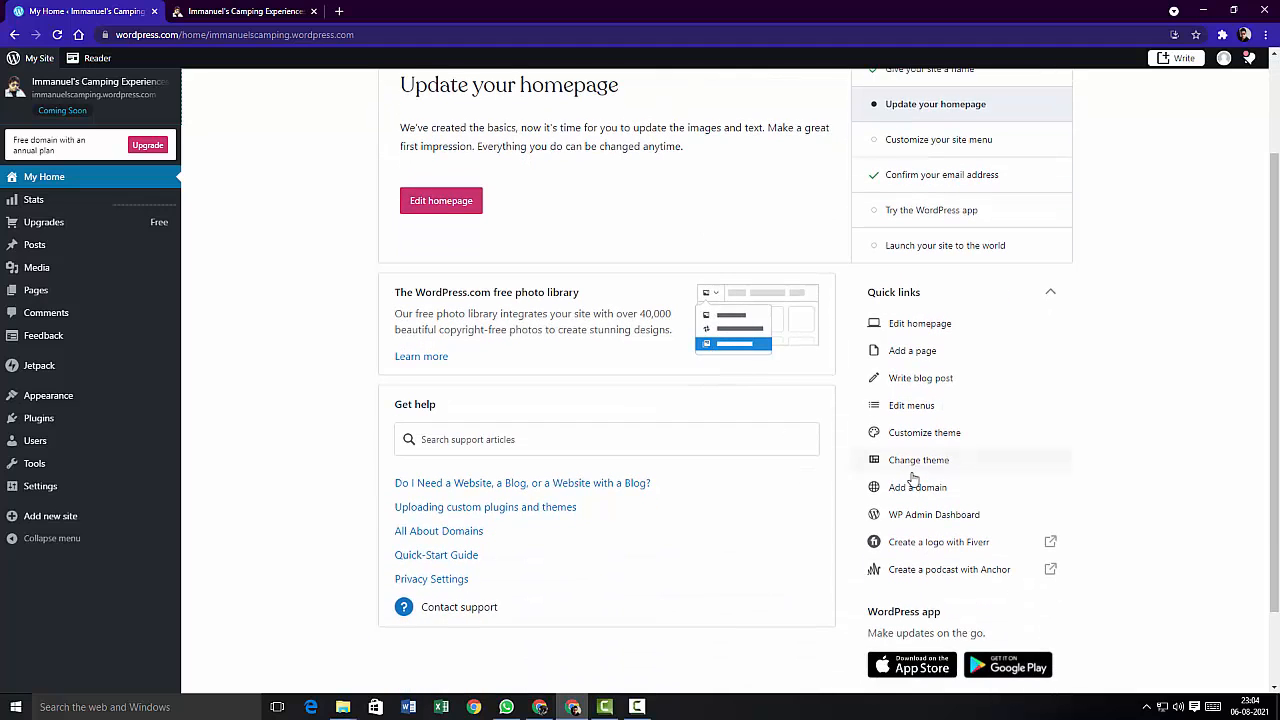
pyautogui.click(920, 467)
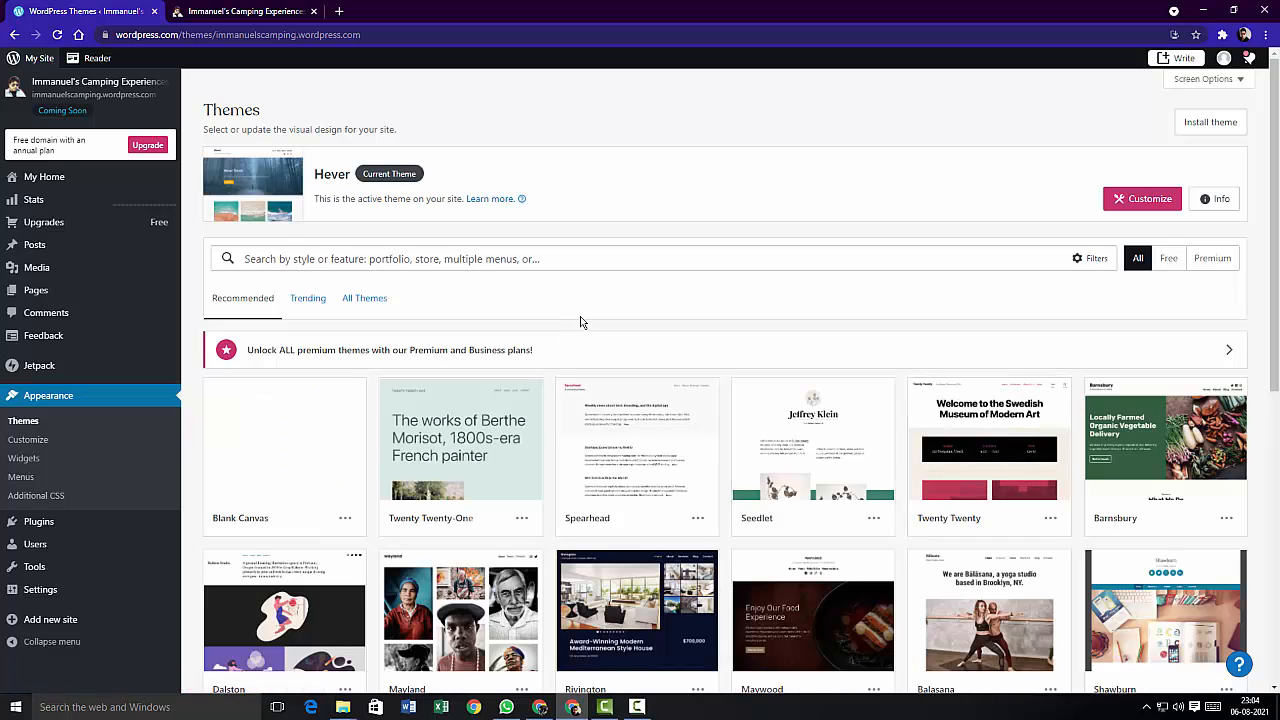
pyautogui.scroll(-3, 580, 321)
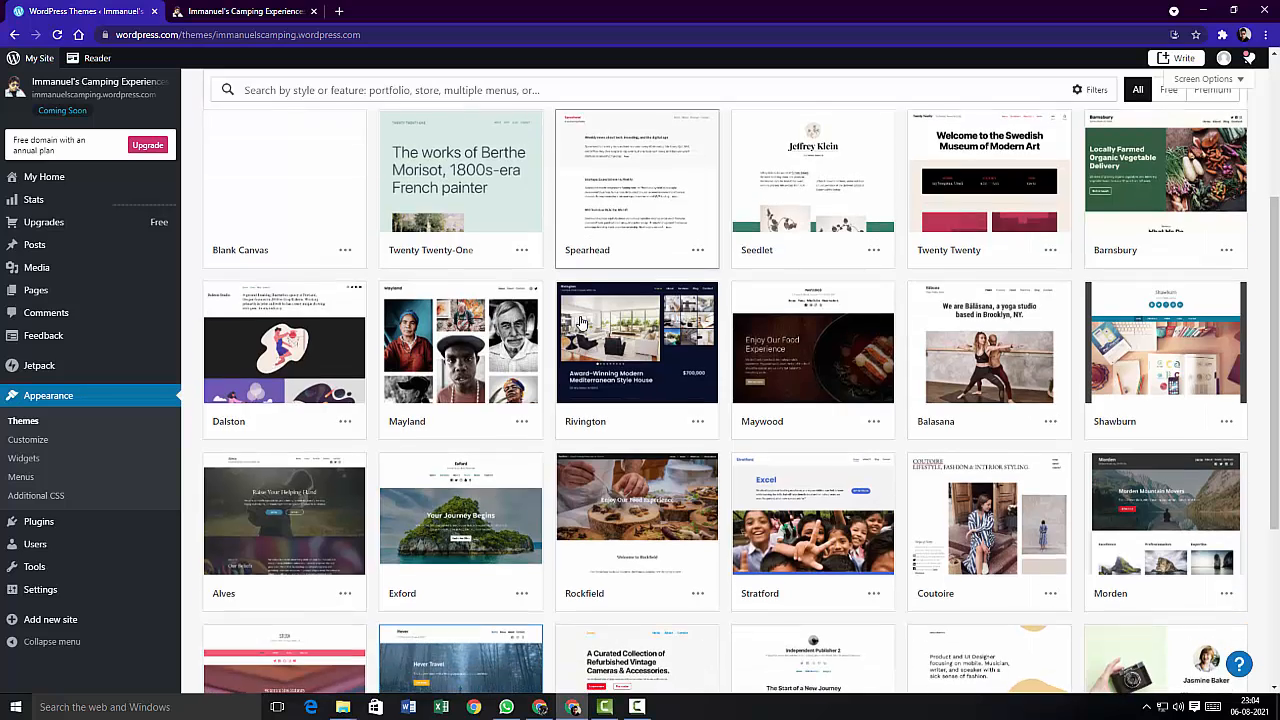
pyautogui.scroll(-3, 580, 321)
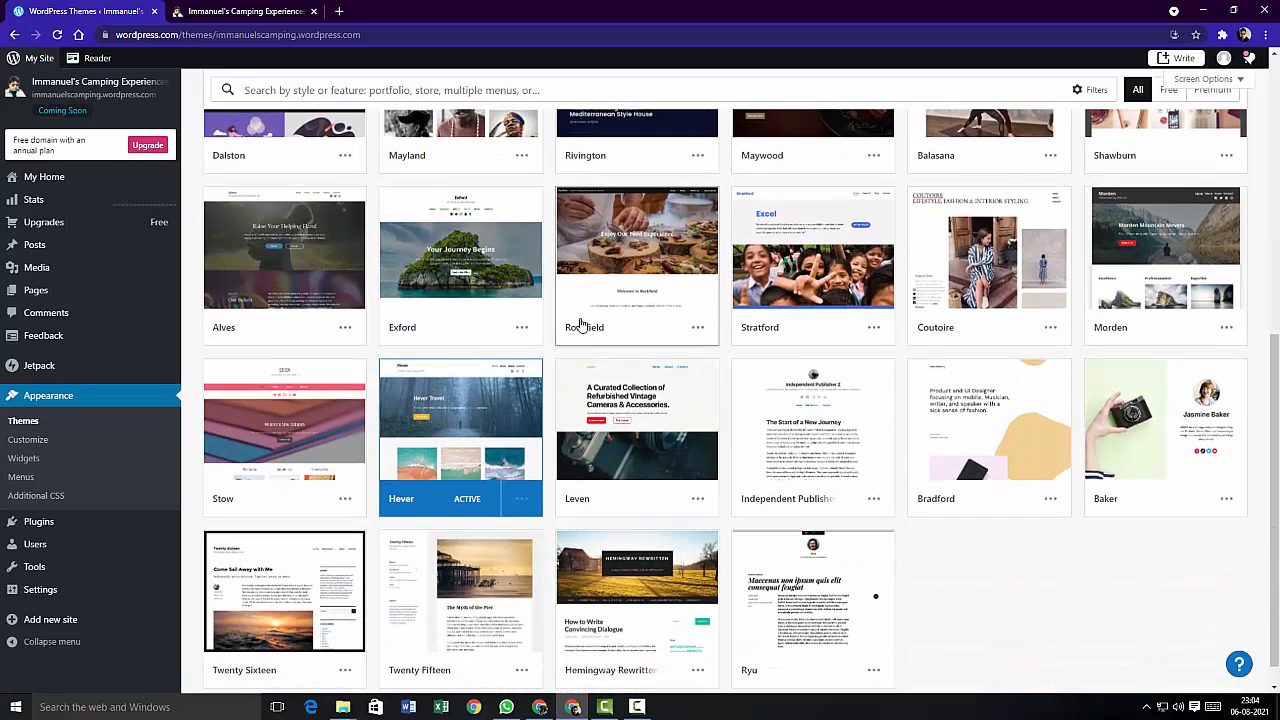
pyautogui.scroll(-1, 581, 323)
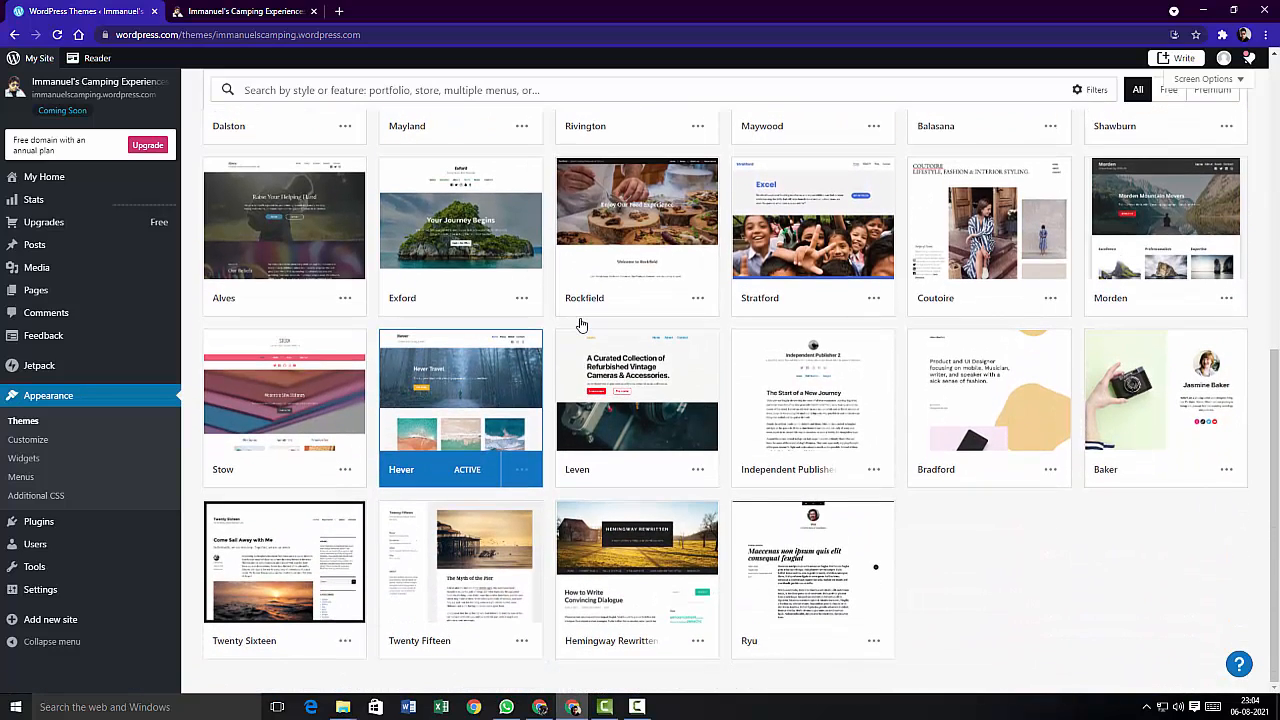
pyautogui.scroll(1, 581, 324)
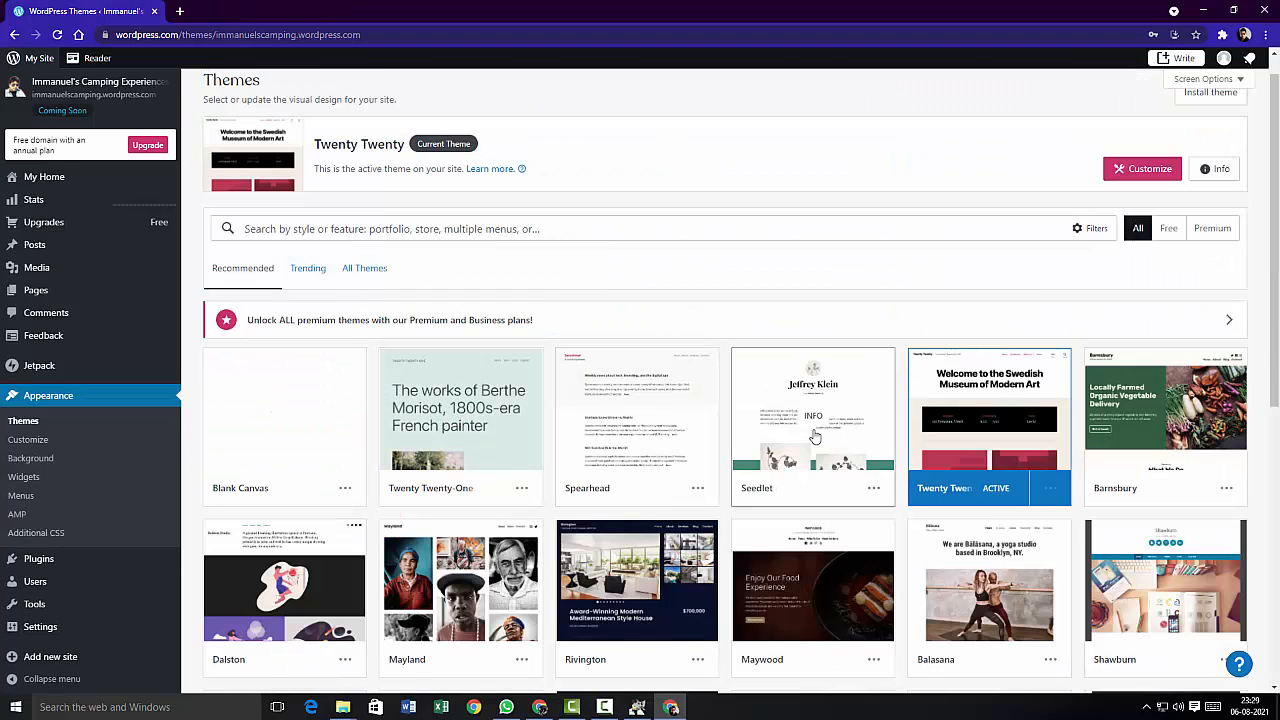
pyautogui.click(815, 428)
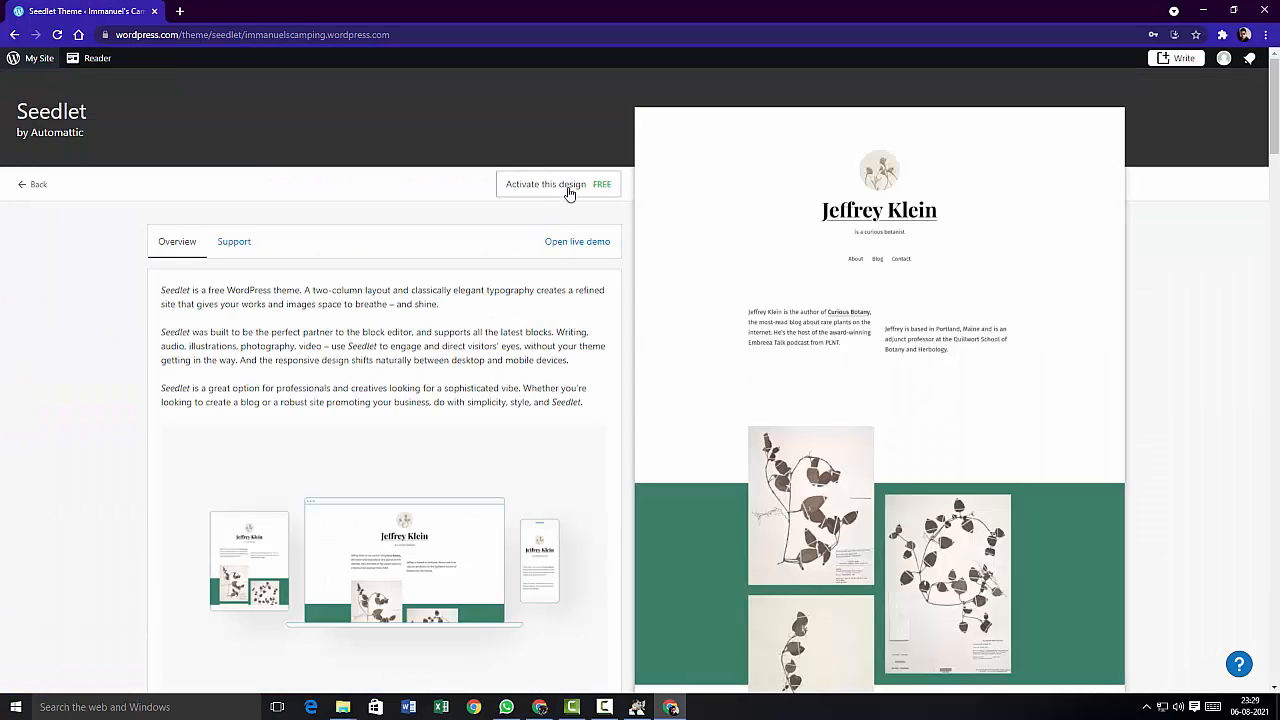
pyautogui.click(569, 190)
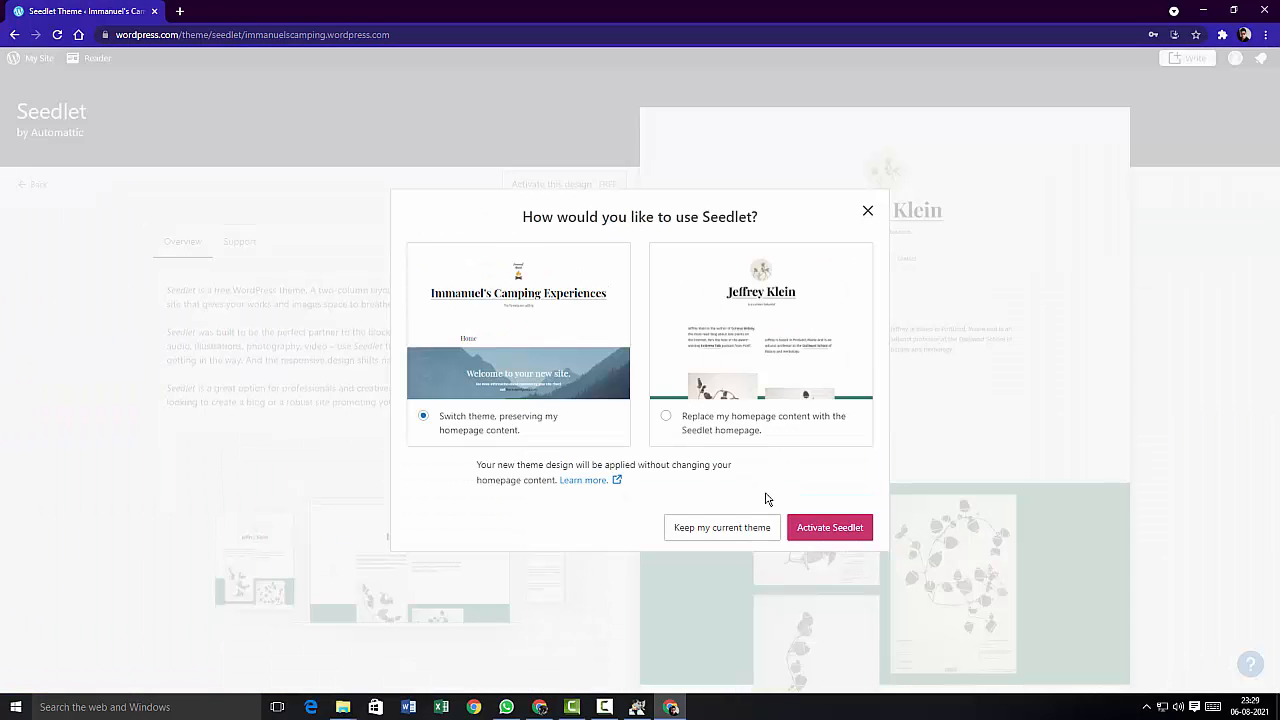
pyautogui.click(830, 538)
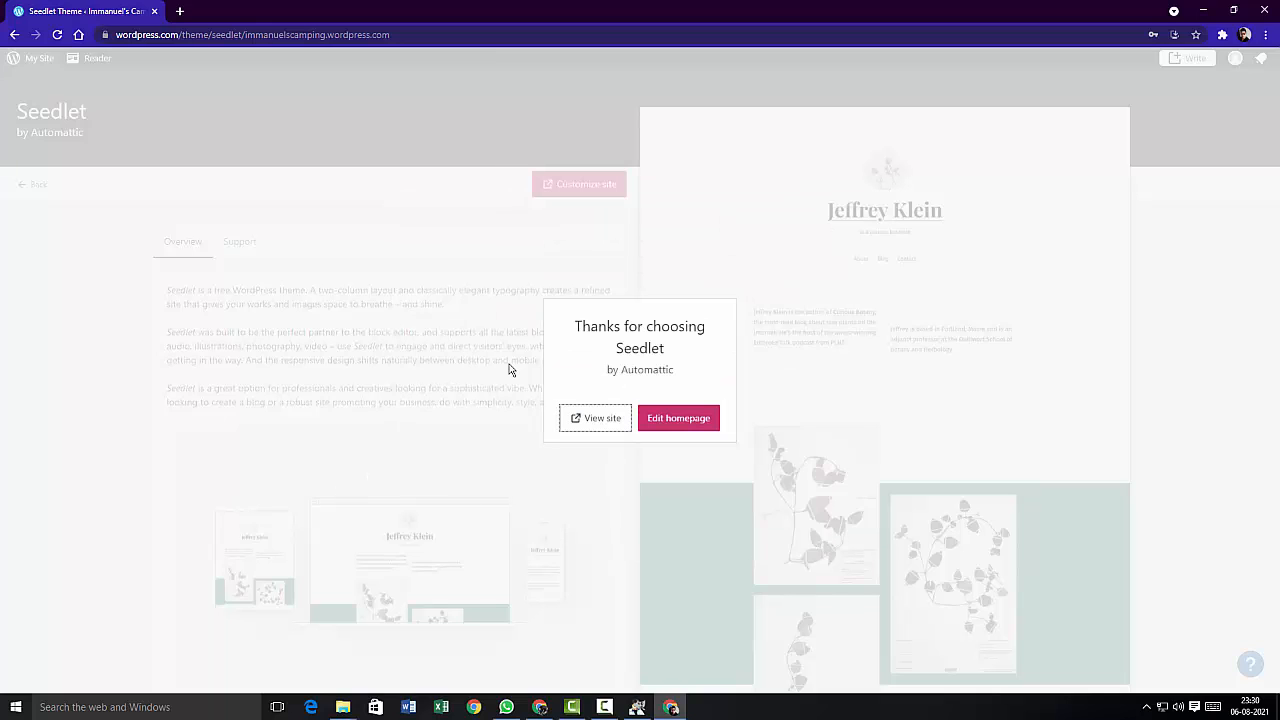
# - View the site with the Seedlet theme and look through the homepage down to its footer
pyautogui.click(588, 429)
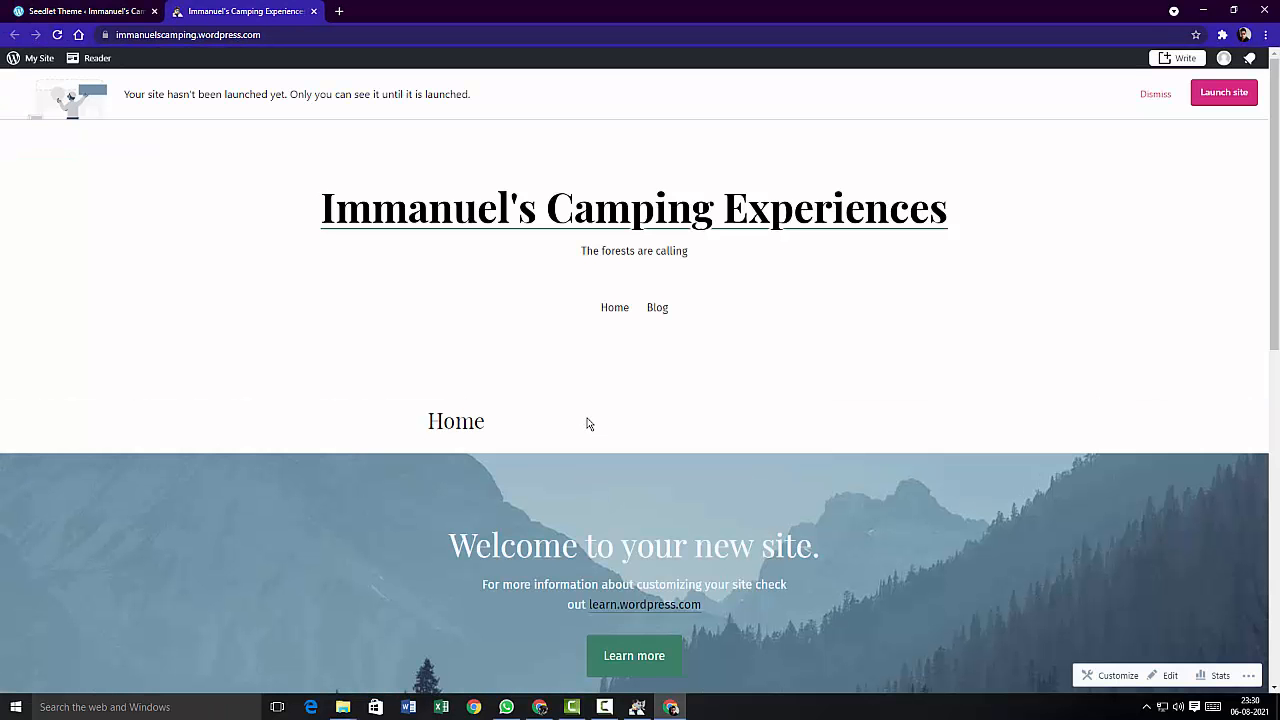
pyautogui.scroll(-6, 579, 413)
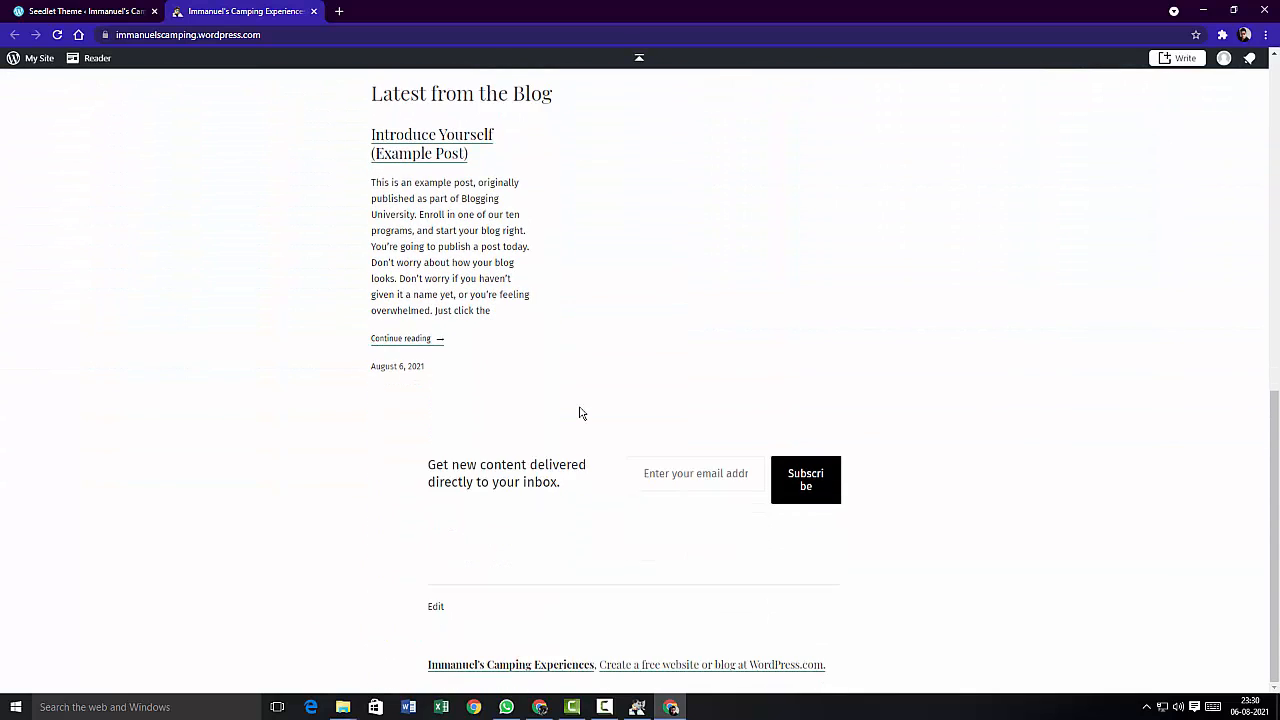
pyautogui.scroll(6, 580, 413)
pyautogui.scroll(2, 580, 413)
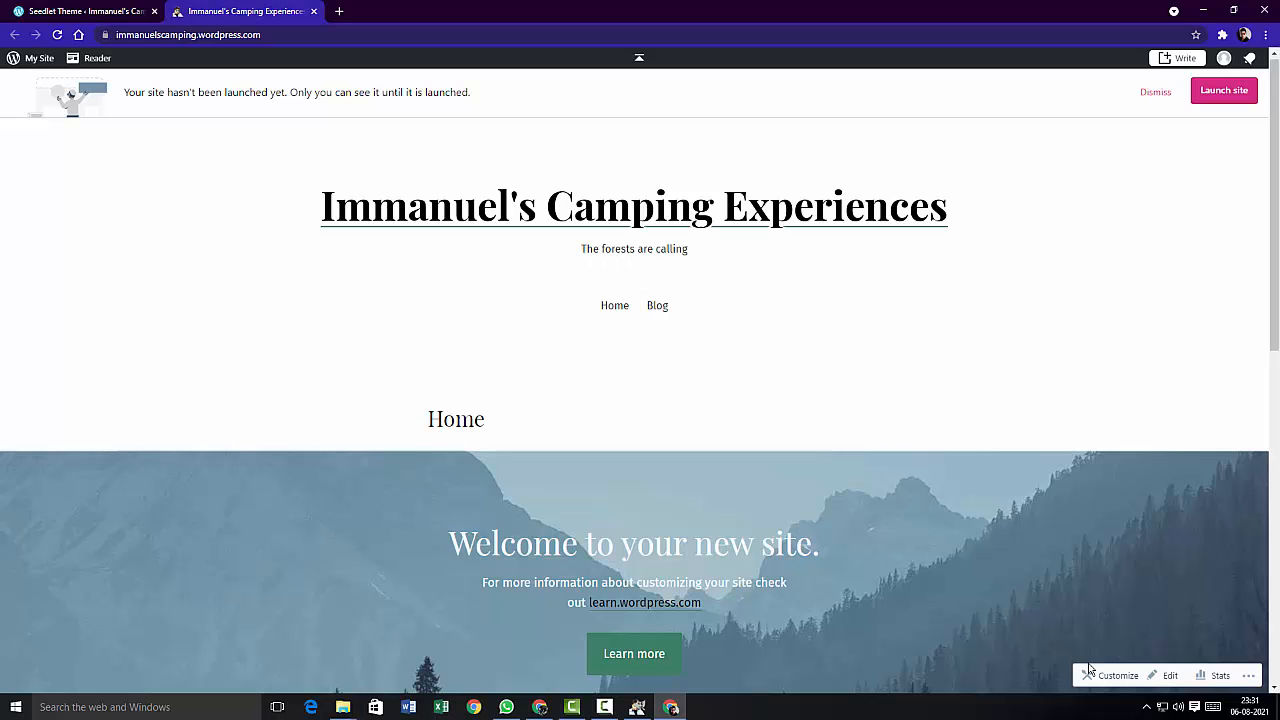
# - Open the site customizer and set the campfire image from the media library as the site logo, keeping the full image area
pyautogui.click(1110, 676)
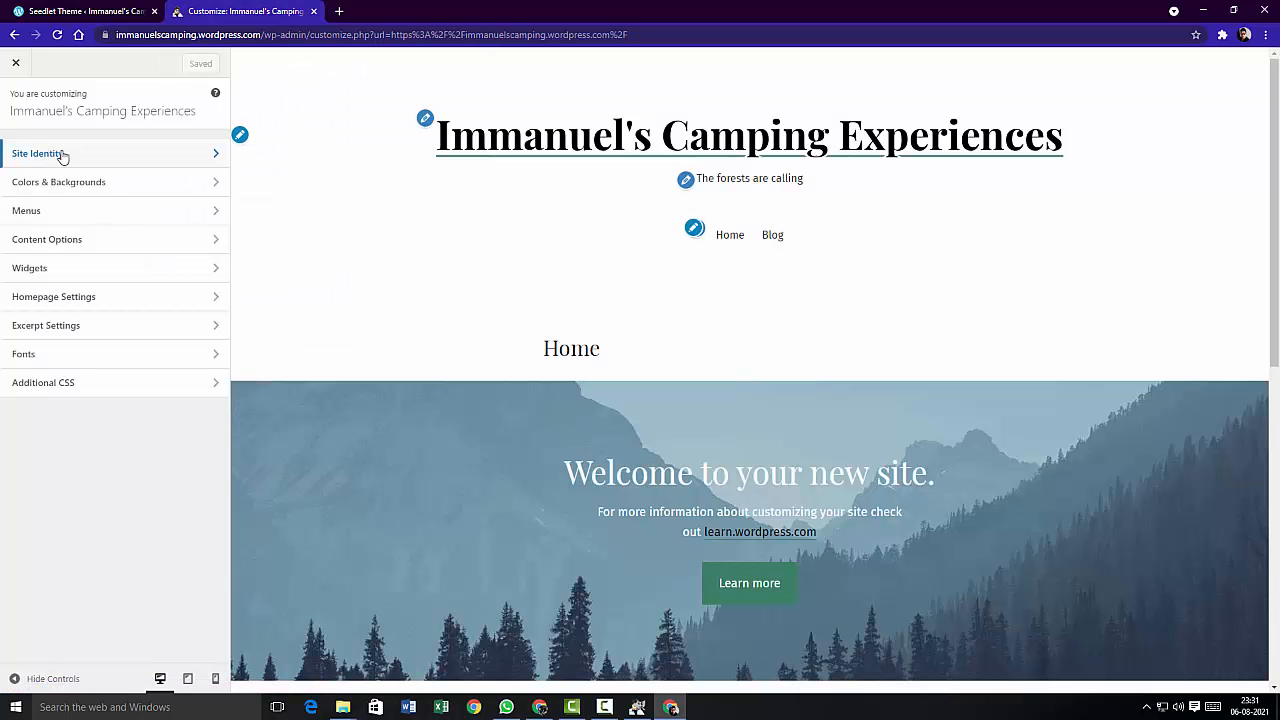
pyautogui.click(60, 154)
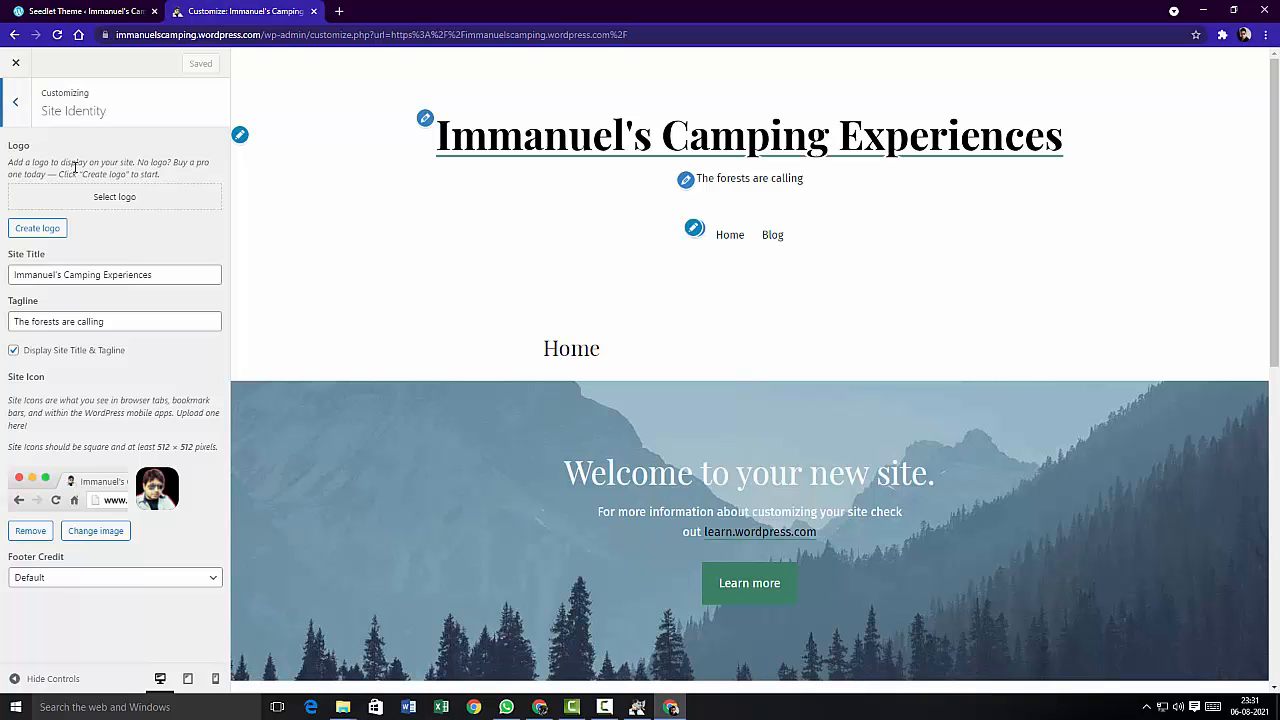
pyautogui.click(97, 197)
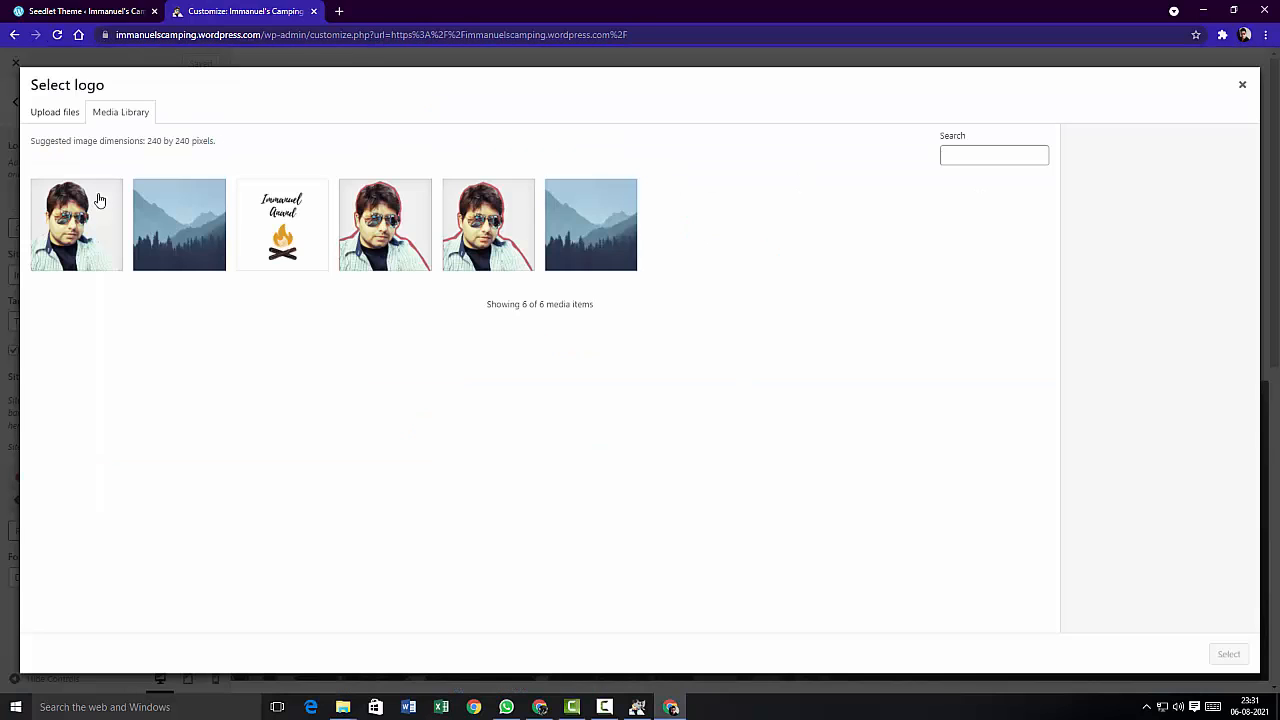
pyautogui.click(295, 242)
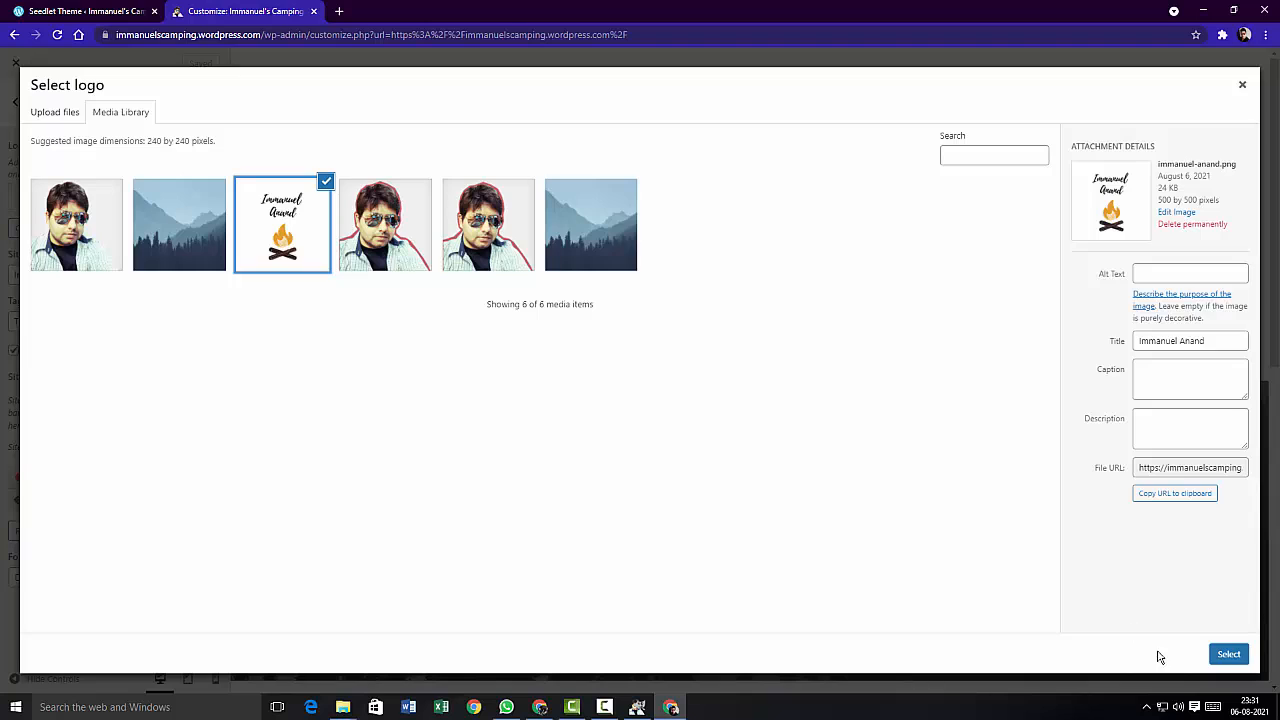
pyautogui.click(1228, 655)
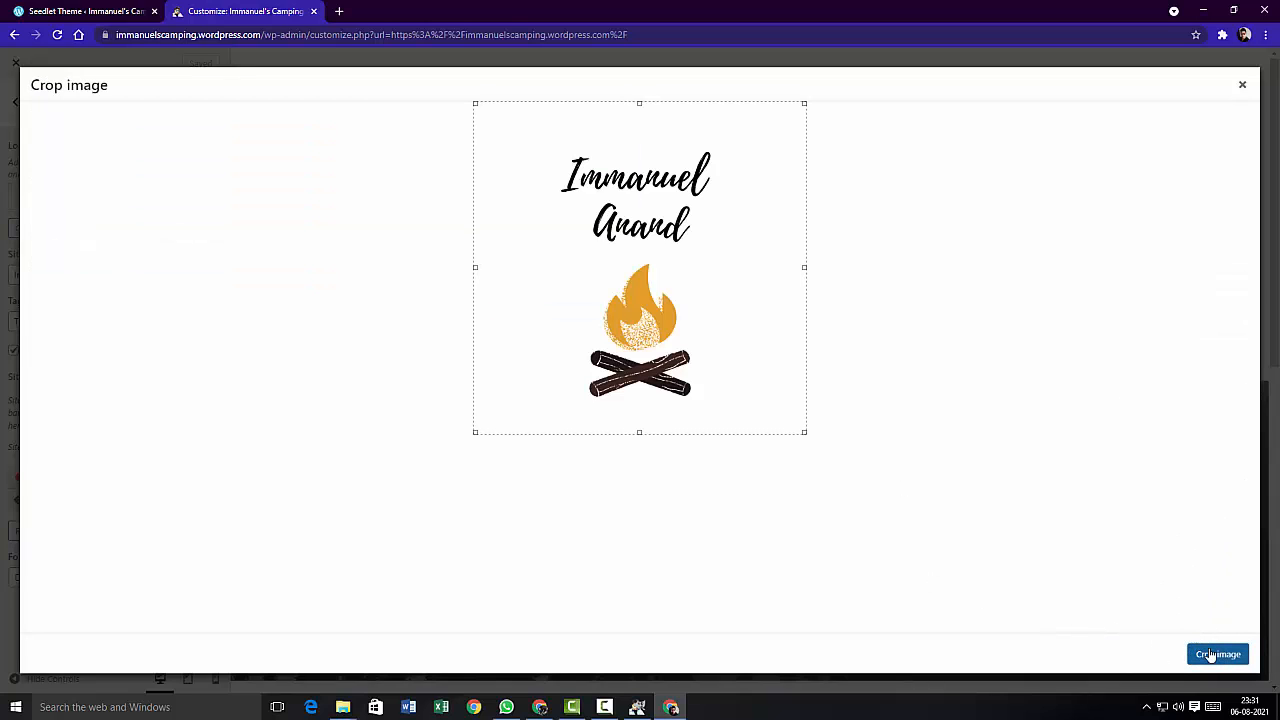
pyautogui.click(1212, 655)
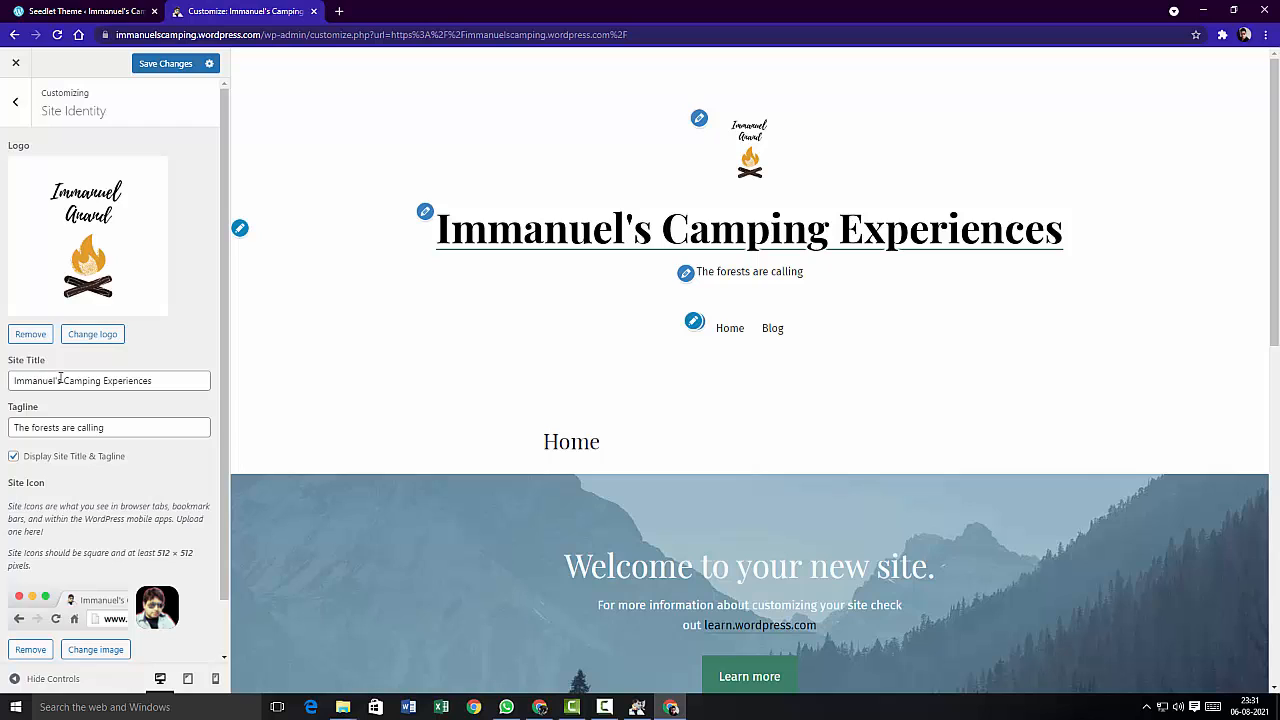
# - Preview the homepage in the tablet layout and look through it from header to footer
pyautogui.scroll(-1, 169, 424)
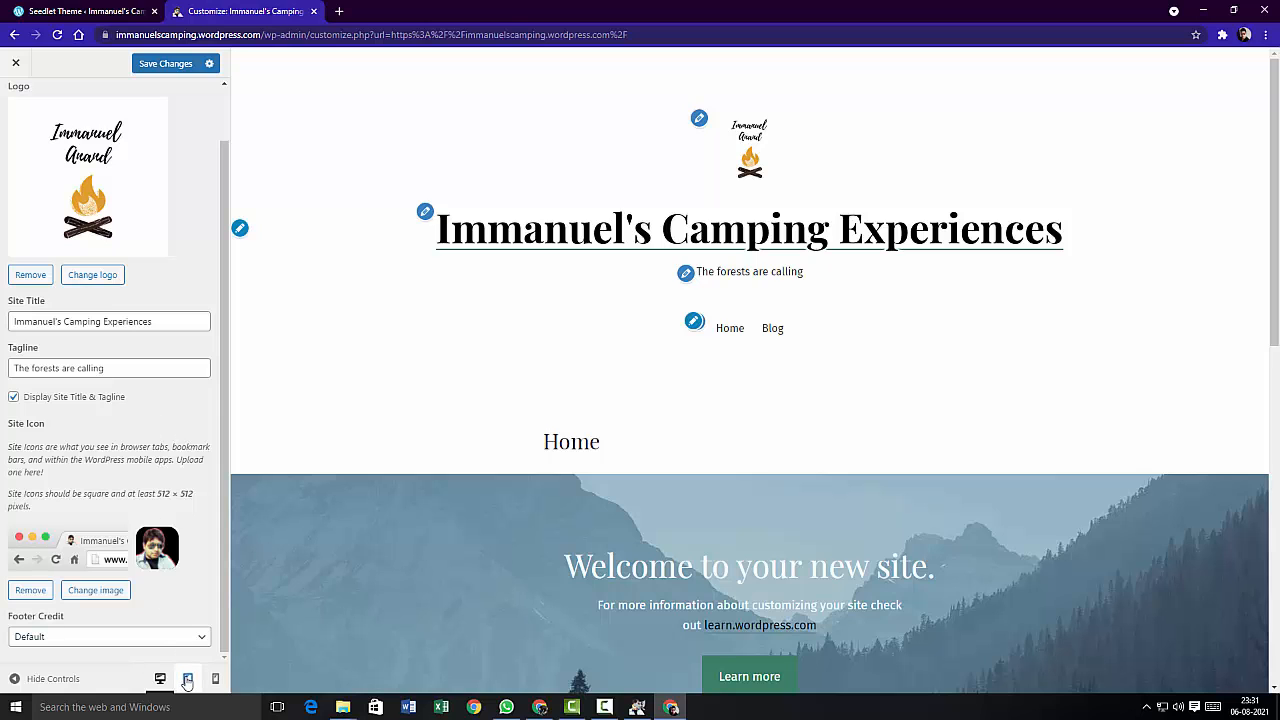
pyautogui.click(187, 679)
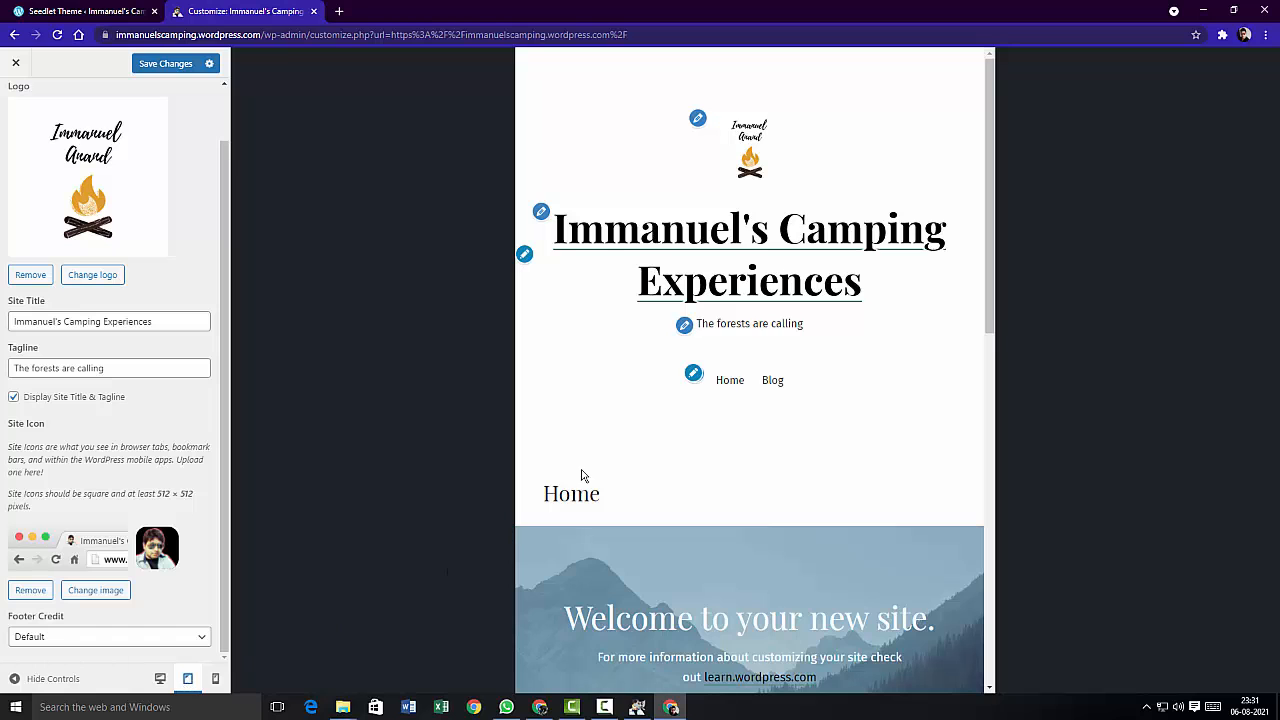
pyautogui.scroll(-1, 661, 408)
pyautogui.scroll(-6, 661, 408)
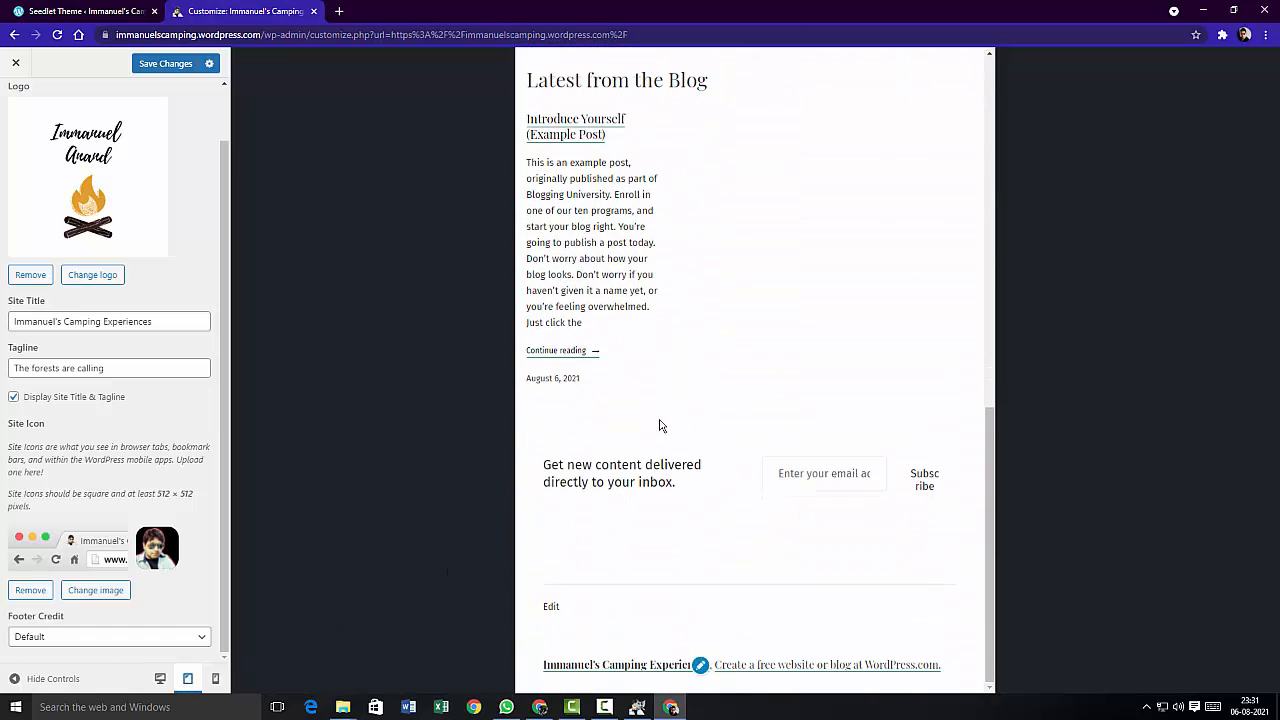
pyautogui.scroll(1, 660, 424)
pyautogui.scroll(8, 660, 424)
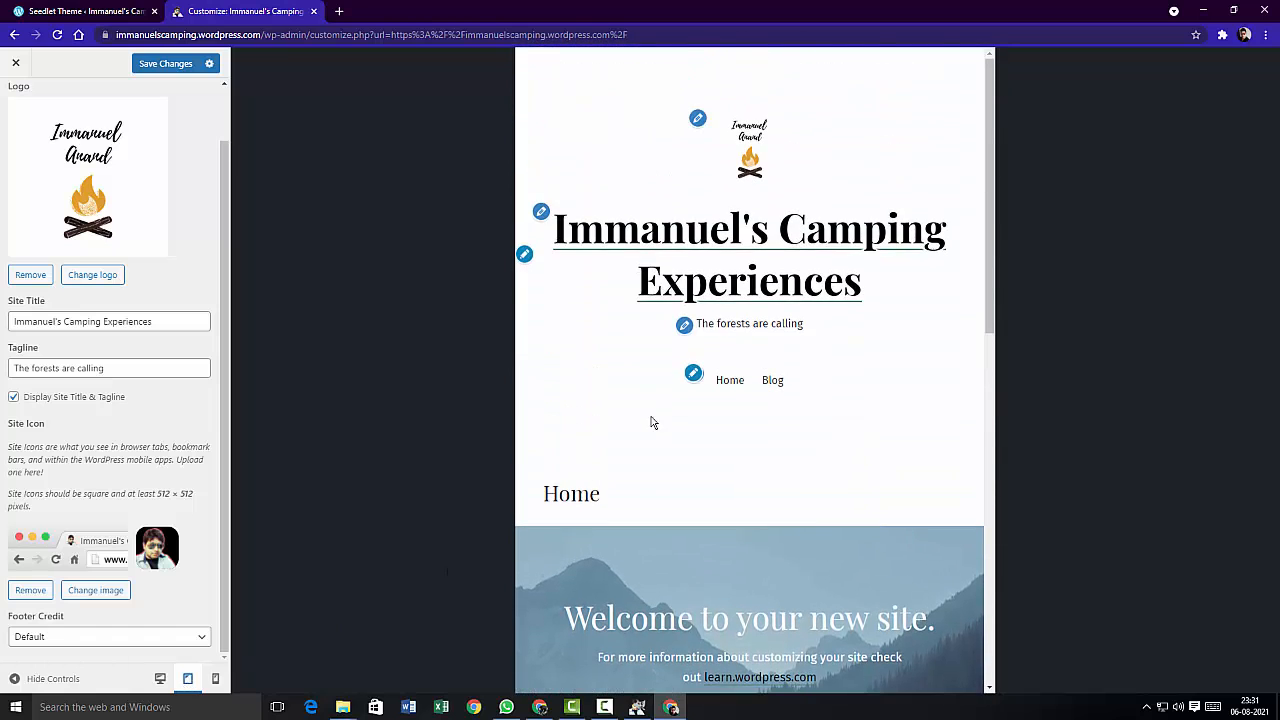
# - Preview the homepage in the mobile layout down to the blog section and return the preview to the desktop layout
pyautogui.click(215, 679)
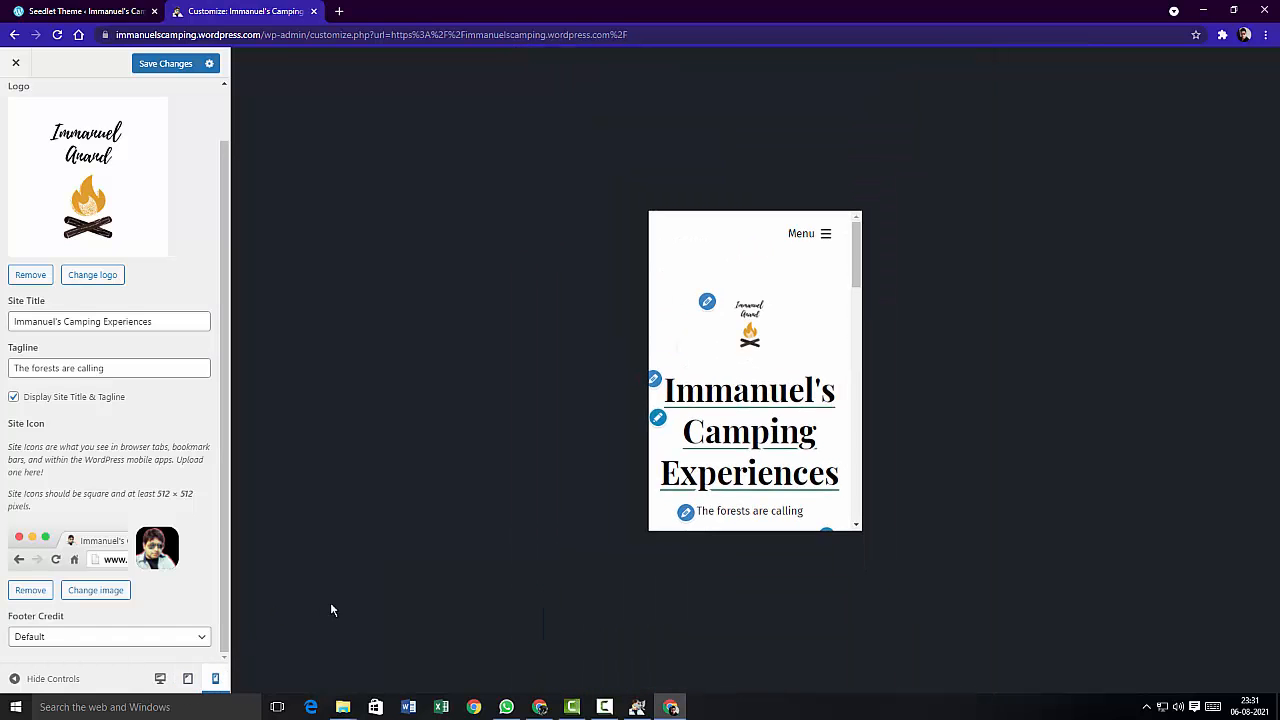
pyautogui.scroll(-1, 770, 378)
pyautogui.scroll(1, 772, 376)
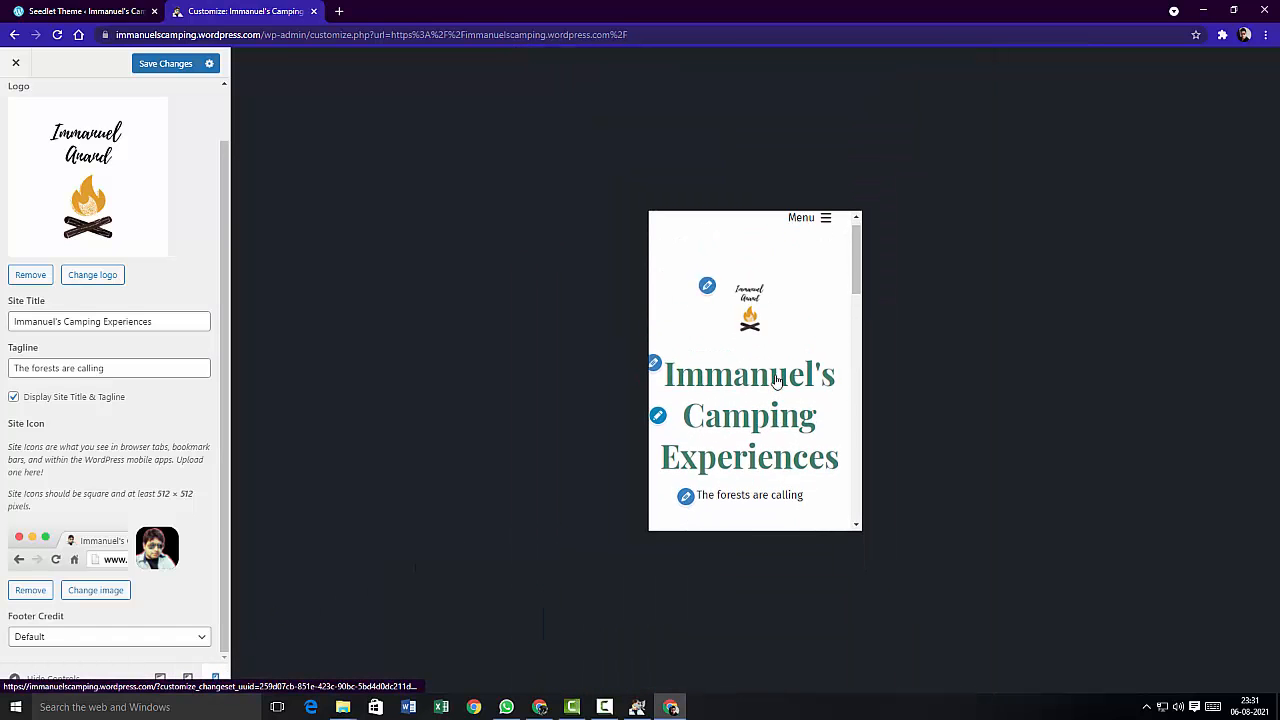
pyautogui.scroll(-2, 775, 382)
pyautogui.scroll(-10, 775, 384)
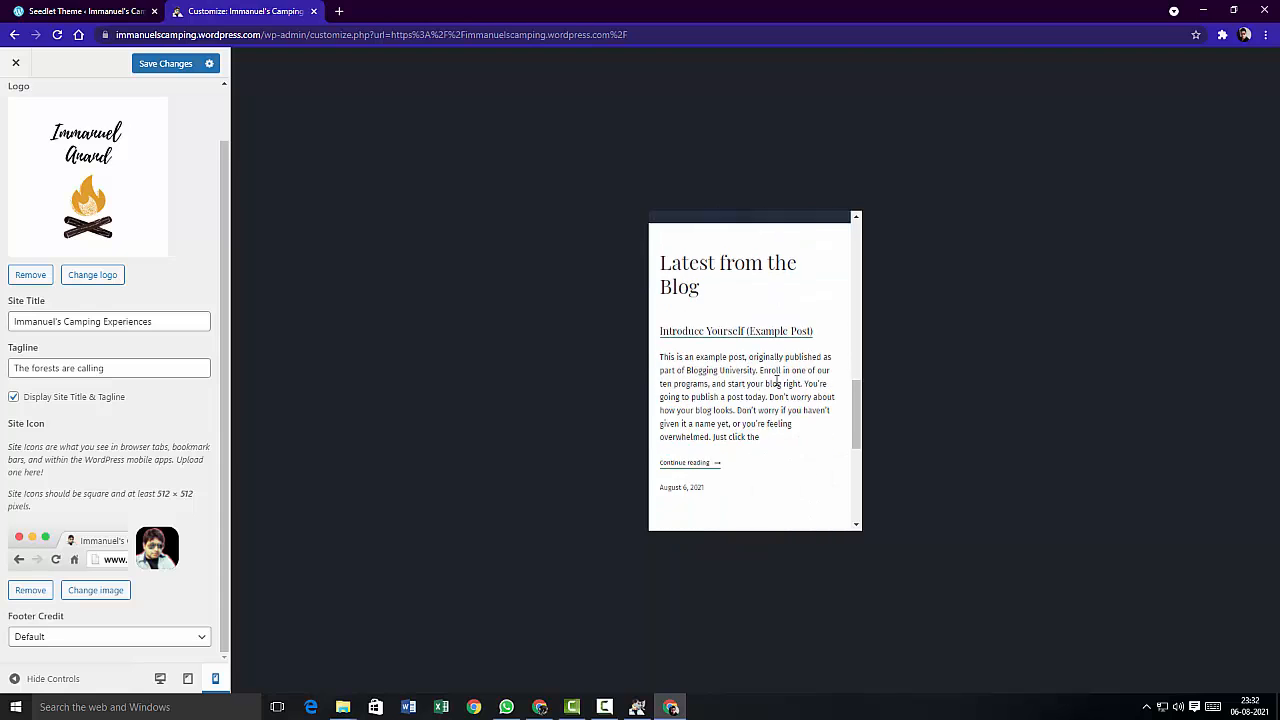
pyautogui.scroll(10, 774, 383)
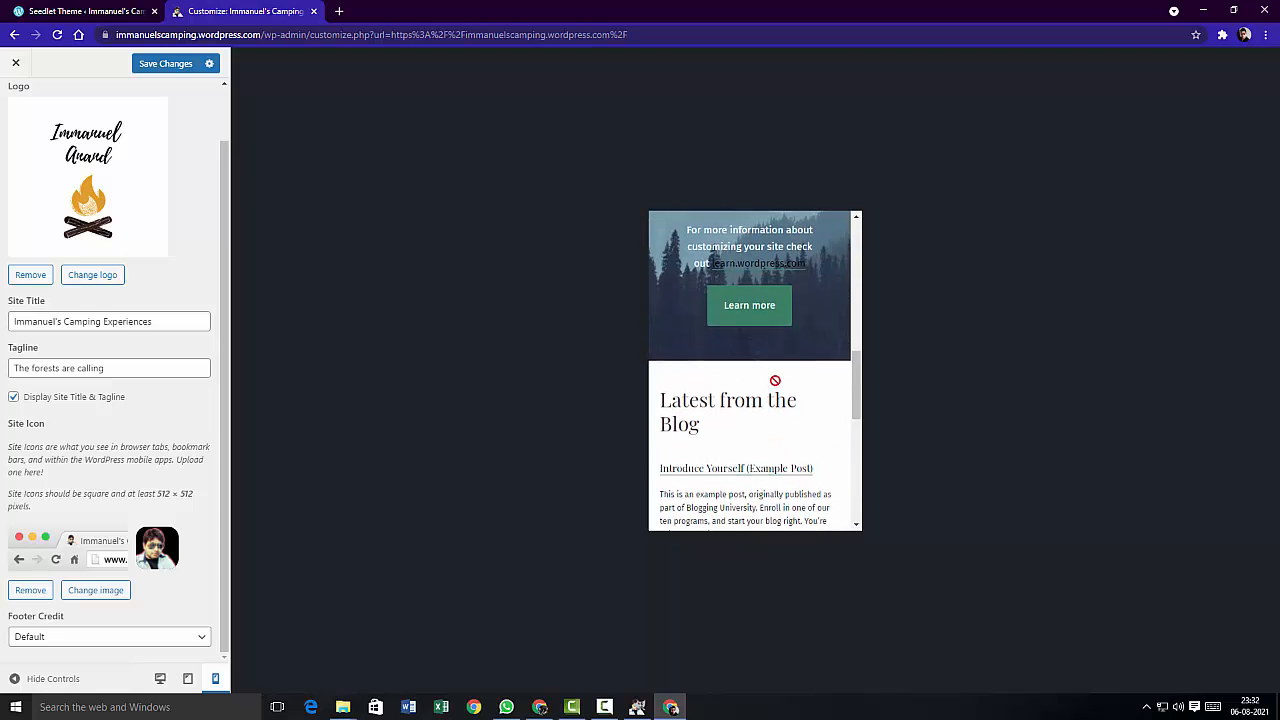
pyautogui.click(160, 678)
pyautogui.scroll(3, 530, 475)
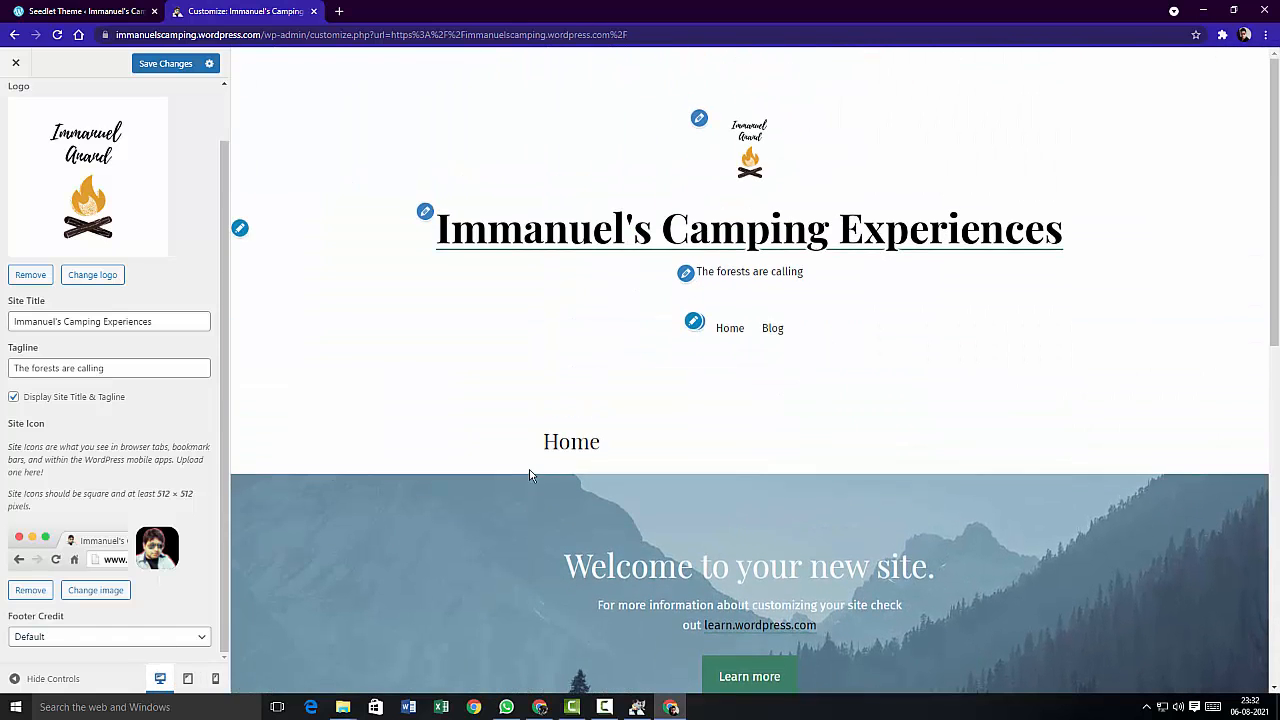
# - Save the site identity changes and look at the Colors & Backgrounds options
pyautogui.click(166, 64)
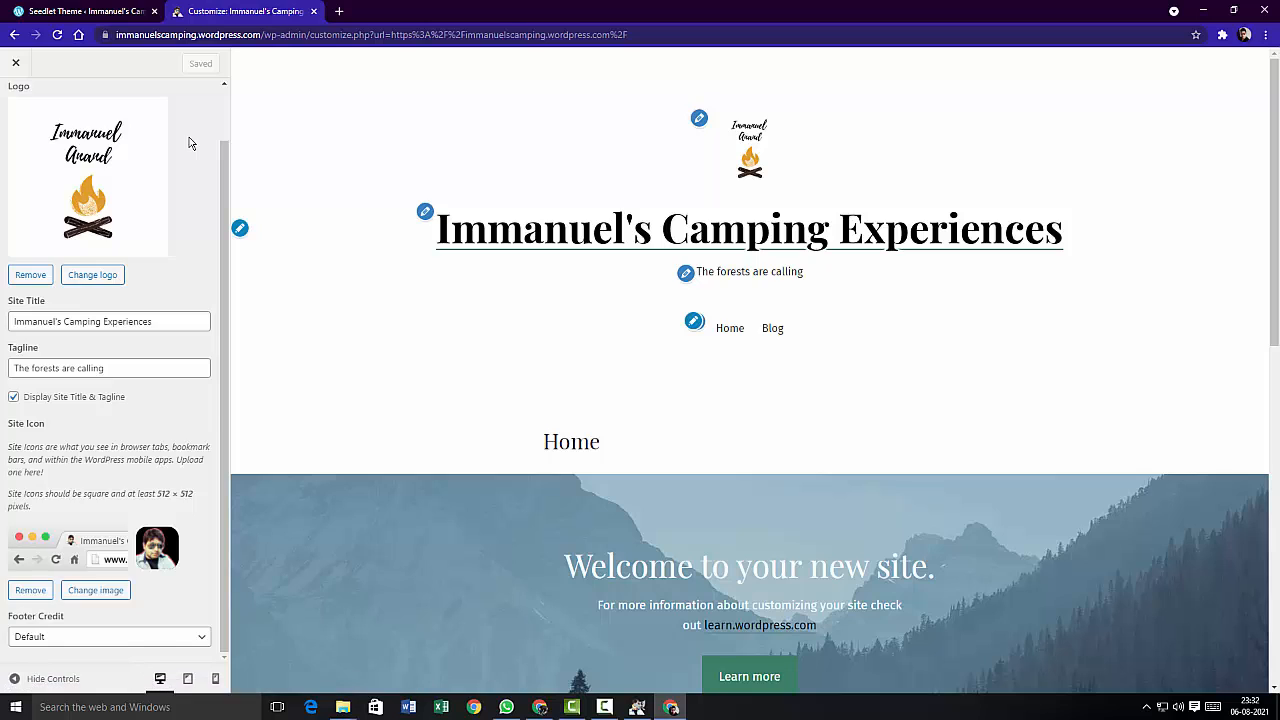
pyautogui.scroll(1, 190, 143)
pyautogui.click(12, 110)
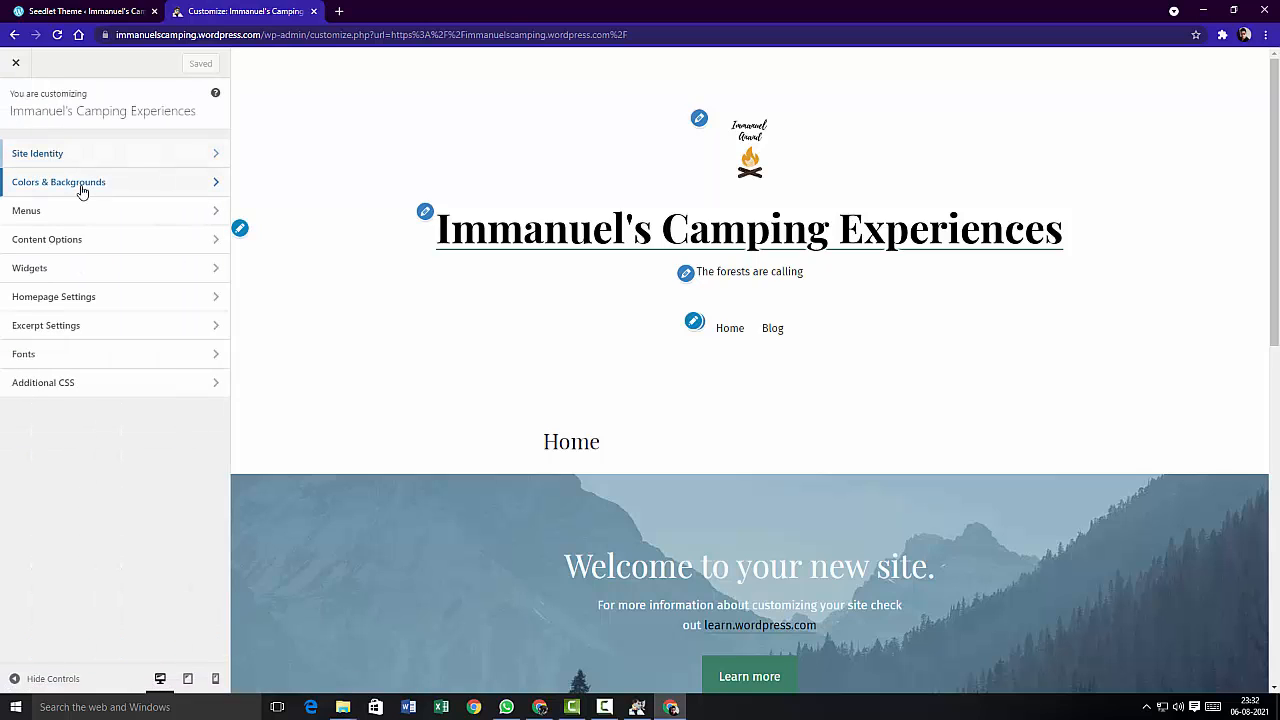
pyautogui.click(82, 190)
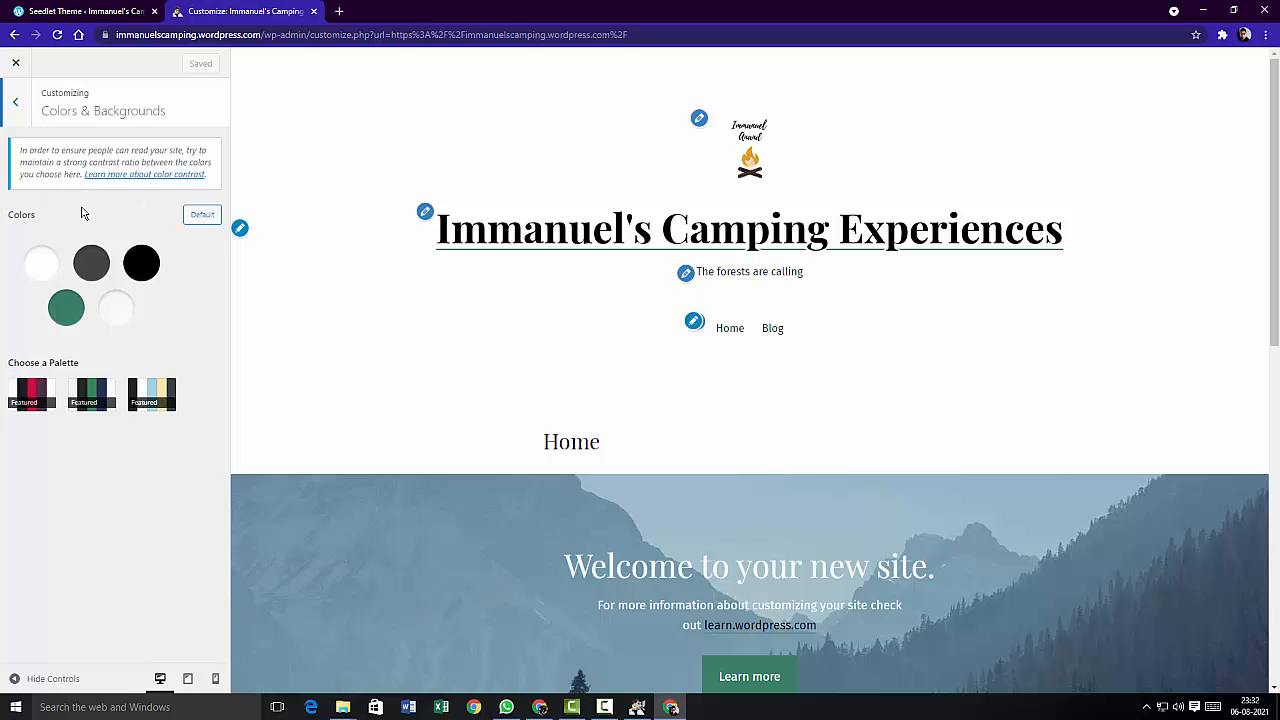
pyautogui.click(41, 263)
pyautogui.click(20, 110)
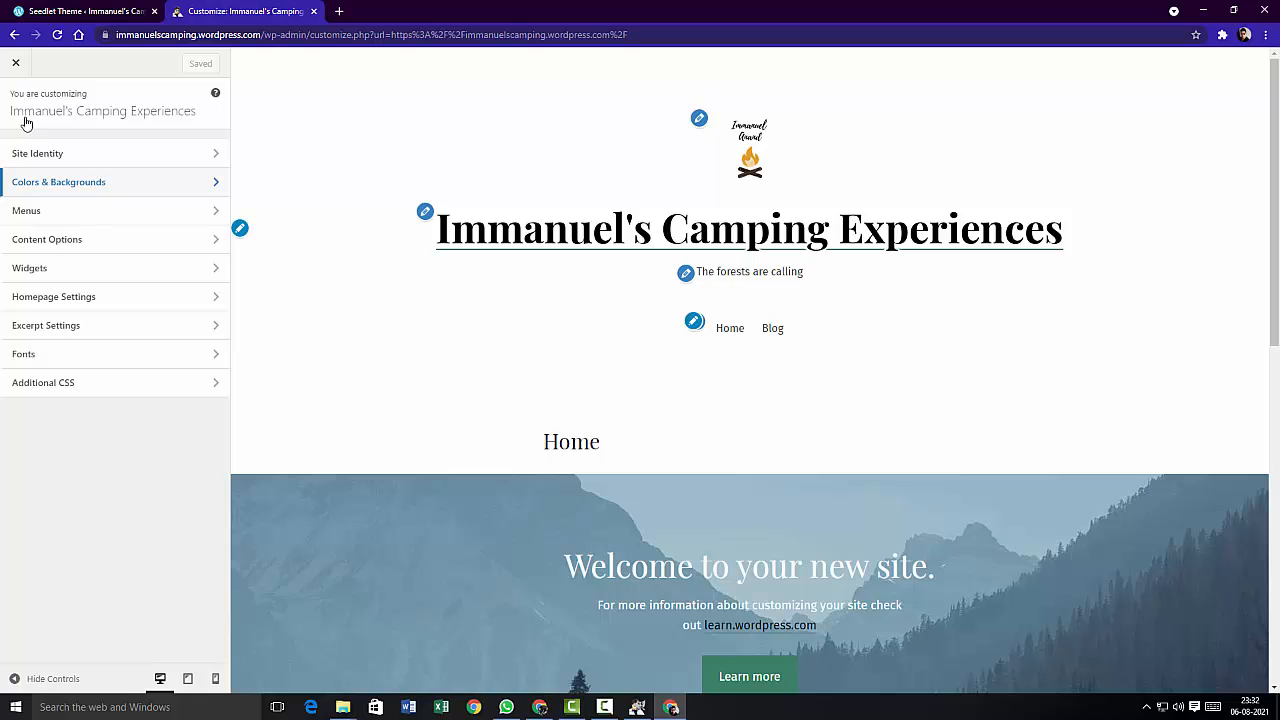
# - Open the Primary menu in the customizer and look at the pages available to add as menu items
pyautogui.click(77, 212)
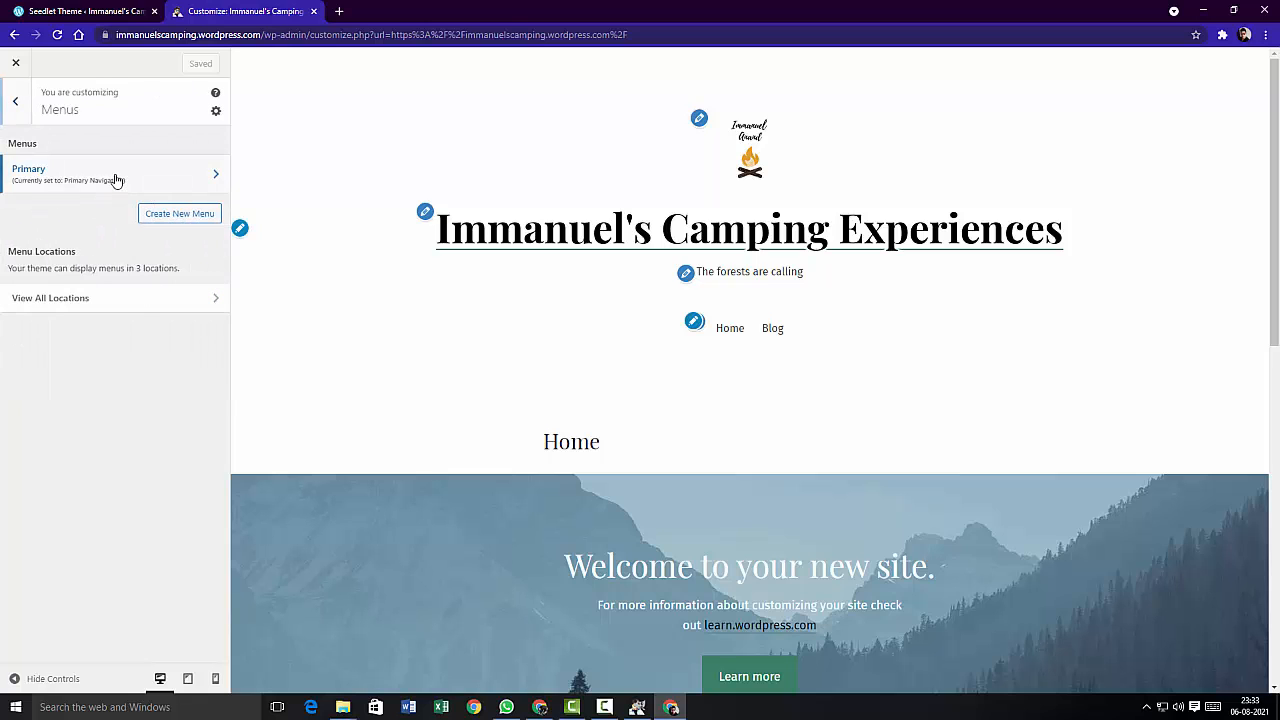
pyautogui.click(116, 180)
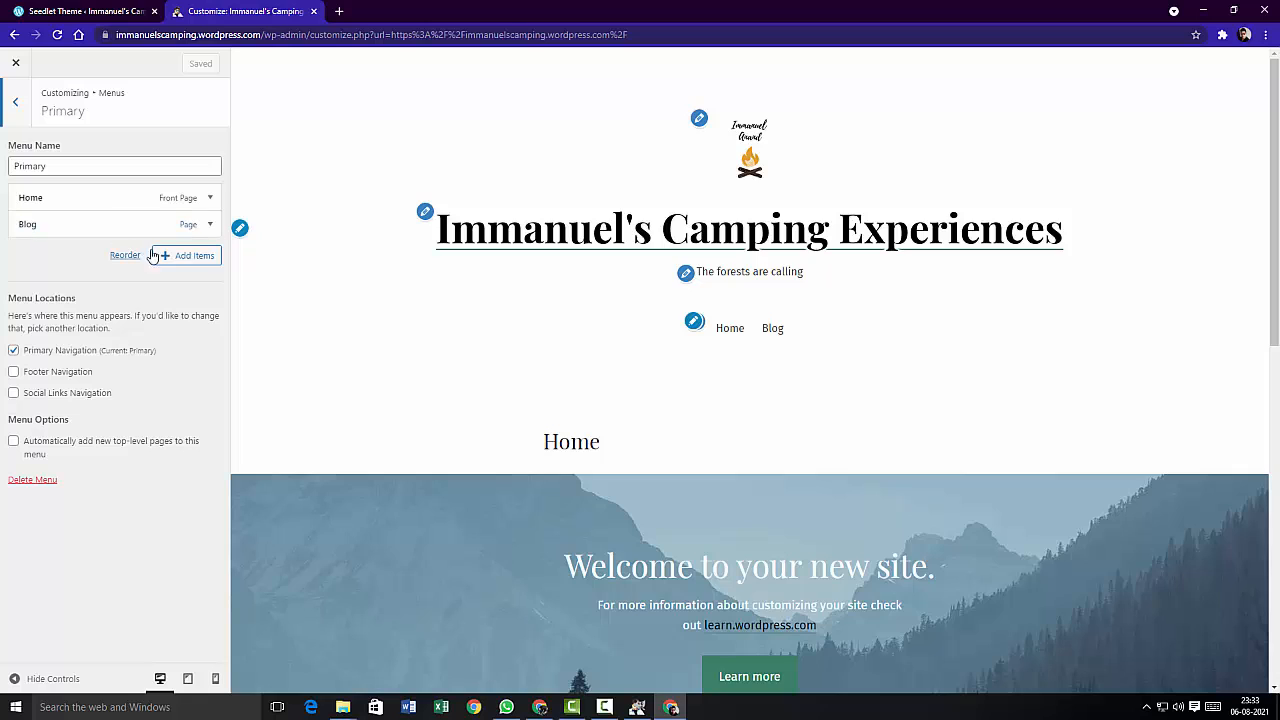
pyautogui.click(179, 258)
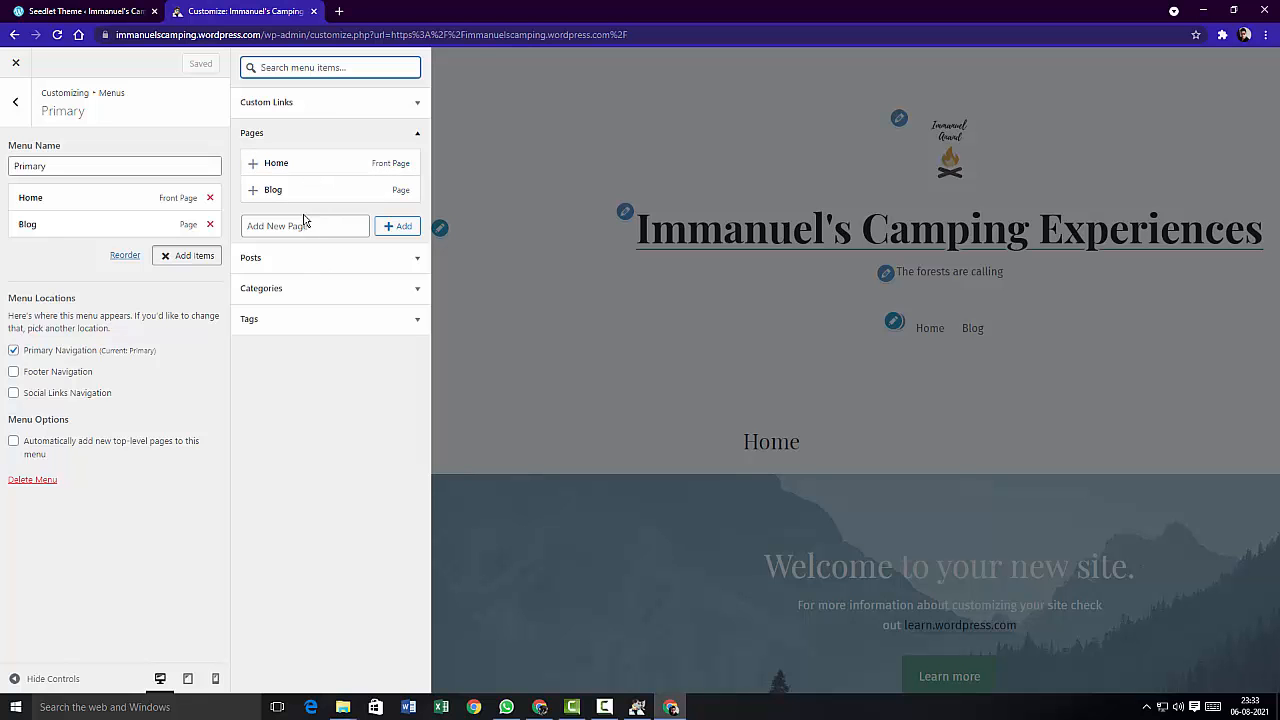
pyautogui.click(193, 256)
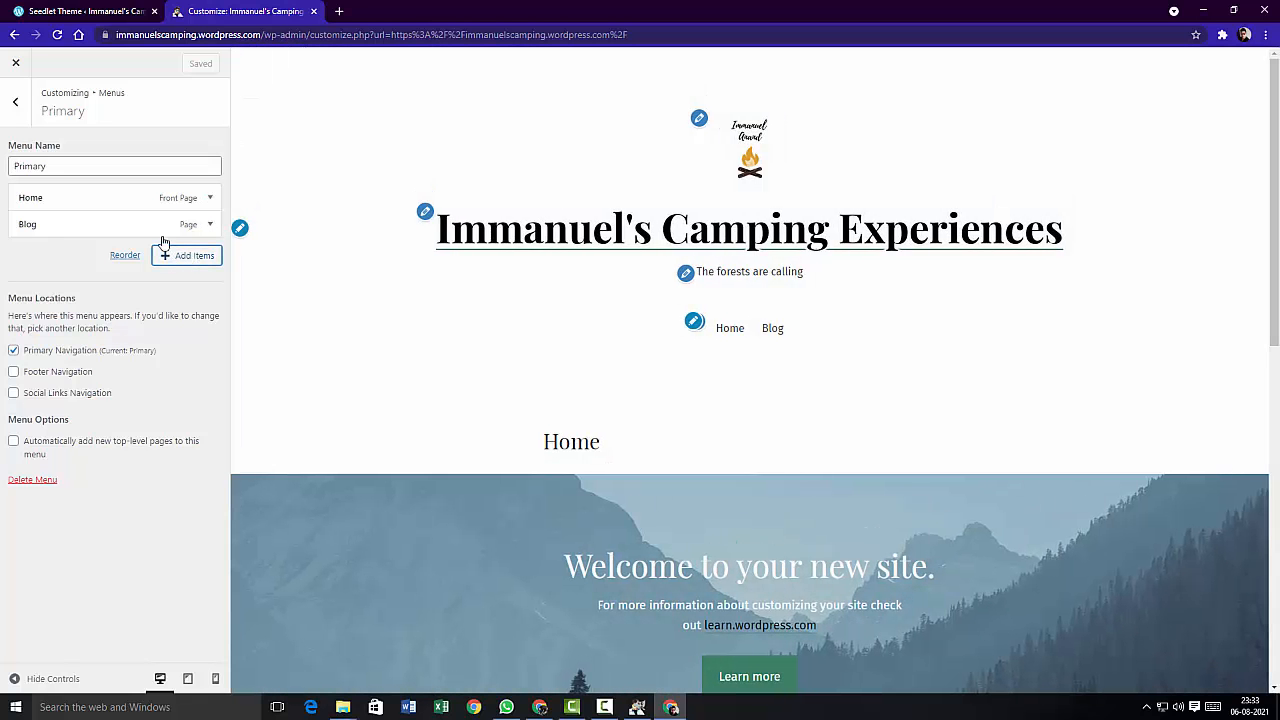
# - Leave the Seedlet theme page, return to the site's home dashboard and start adding a new page
pyautogui.click(58, 14)
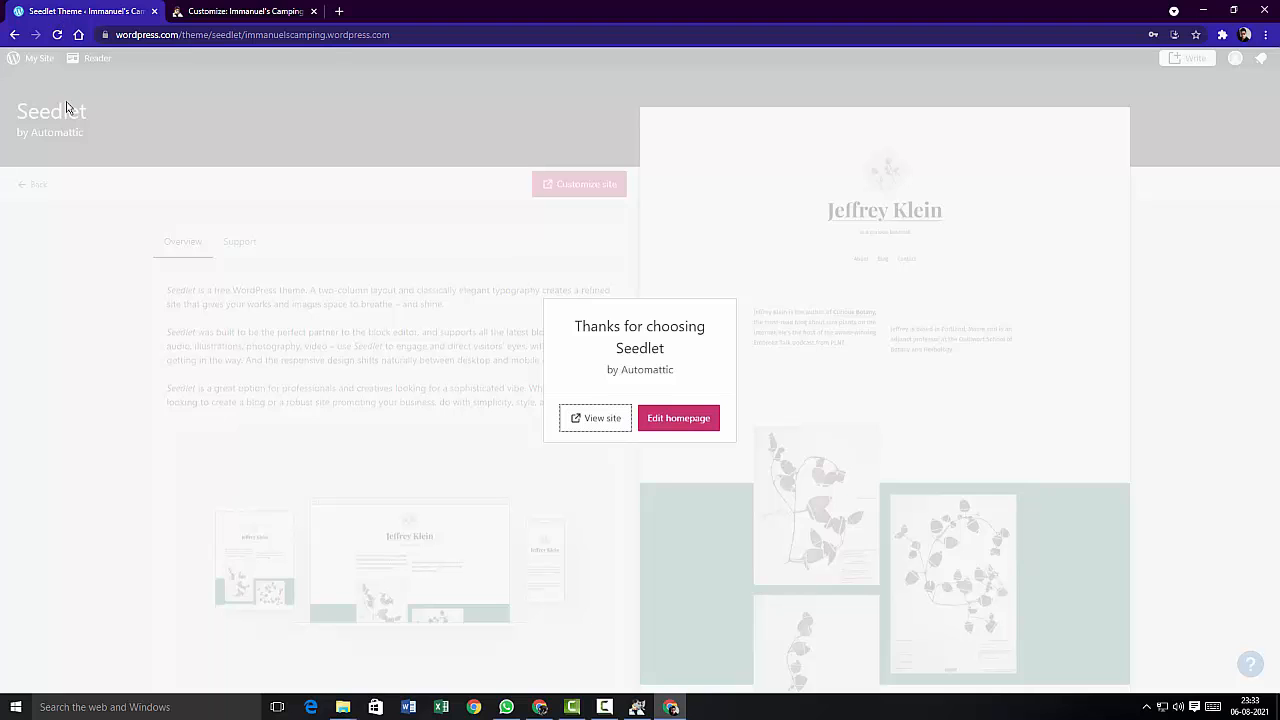
pyautogui.click(426, 135)
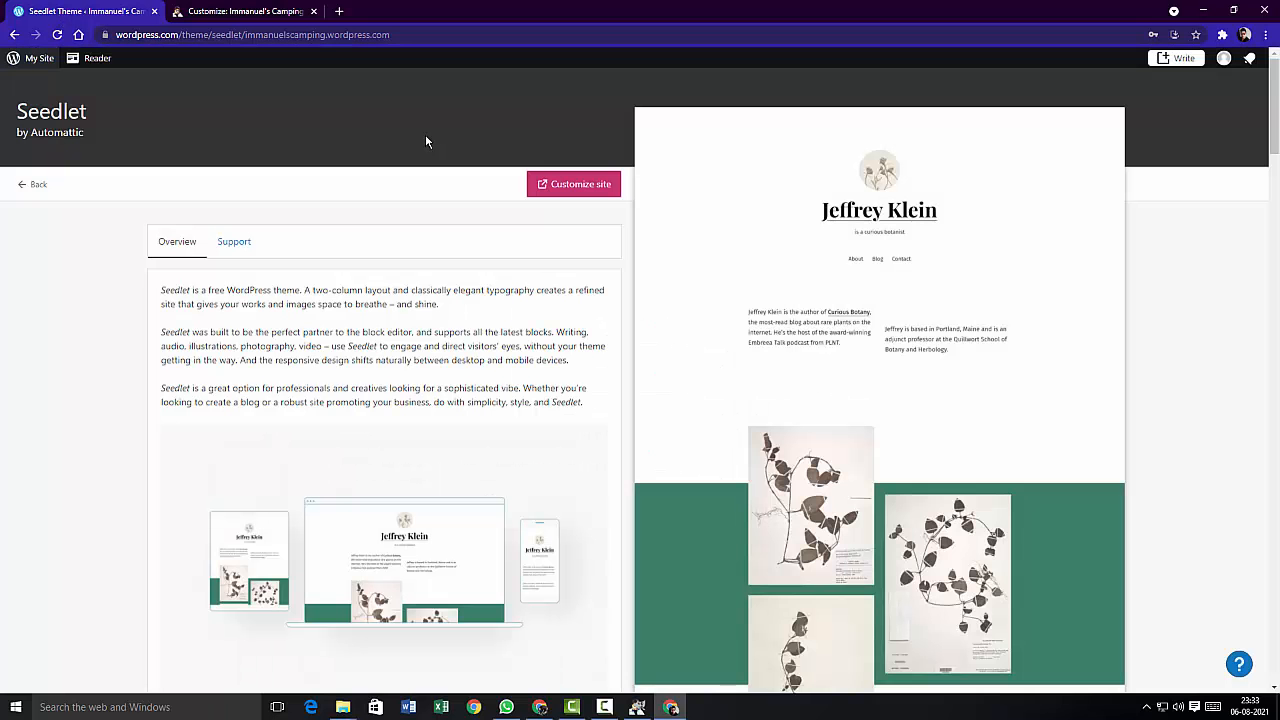
pyautogui.click(14, 35)
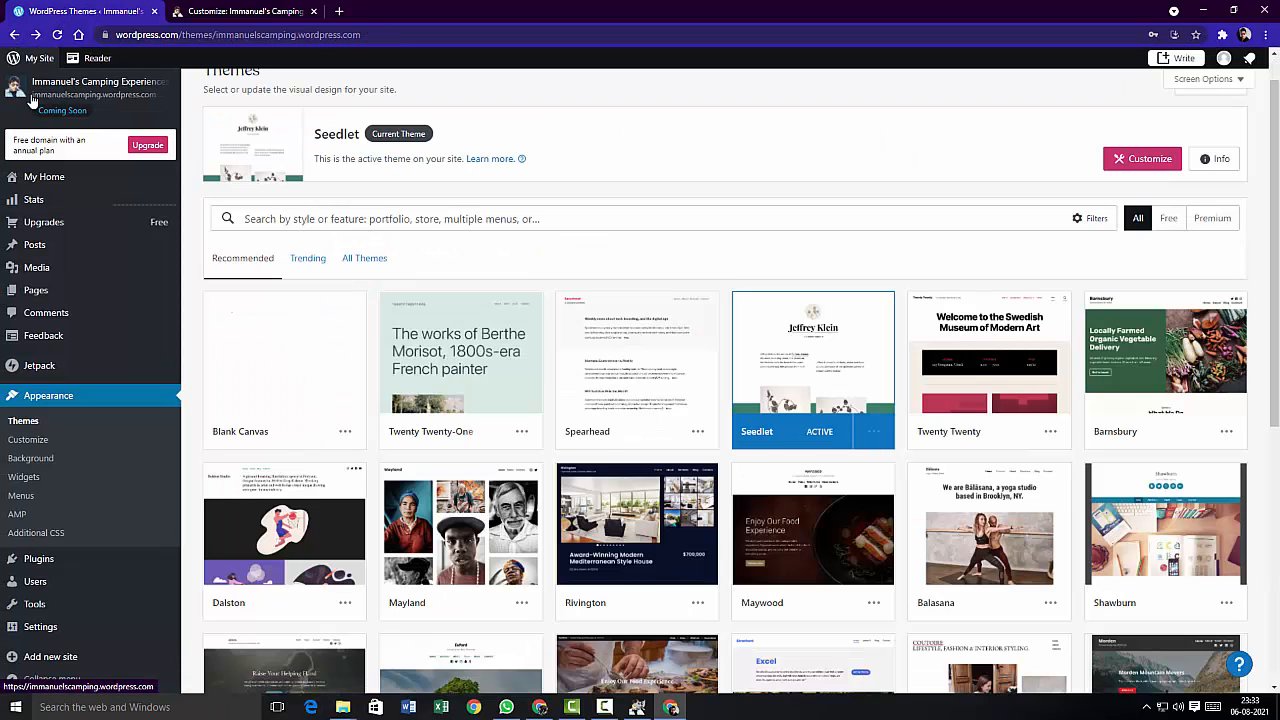
pyautogui.click(45, 176)
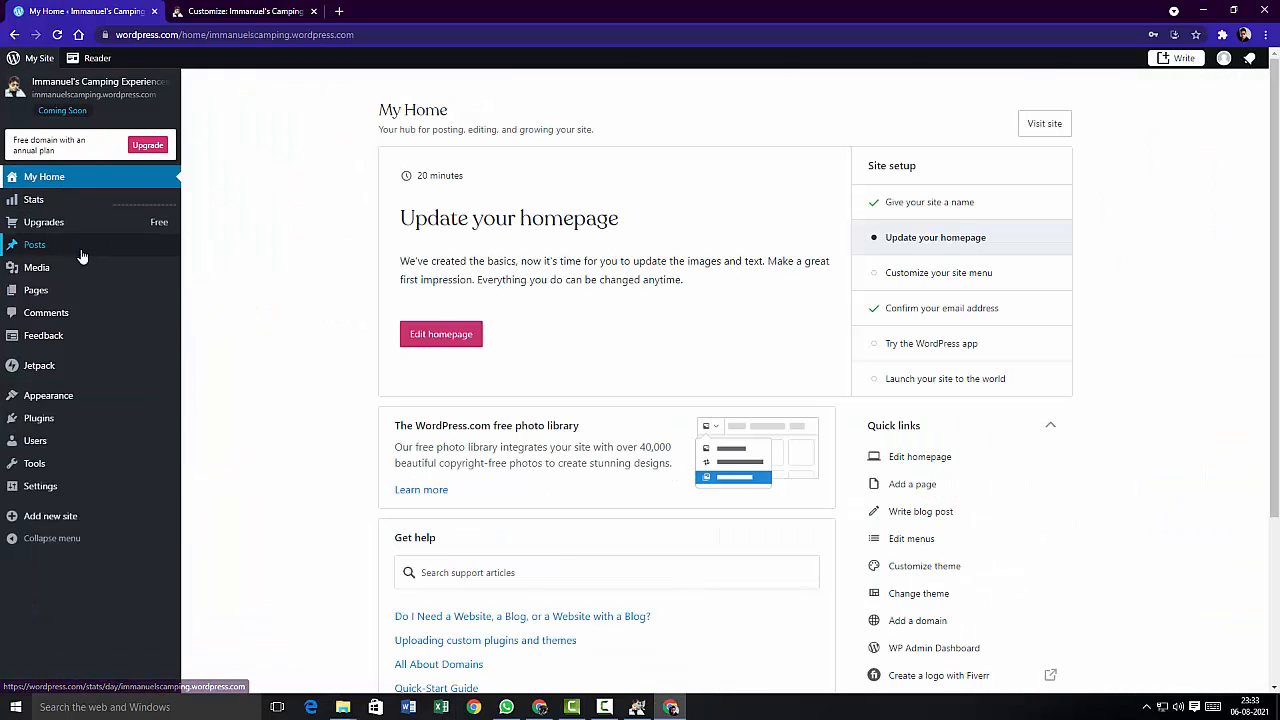
pyautogui.moveTo(86, 290)
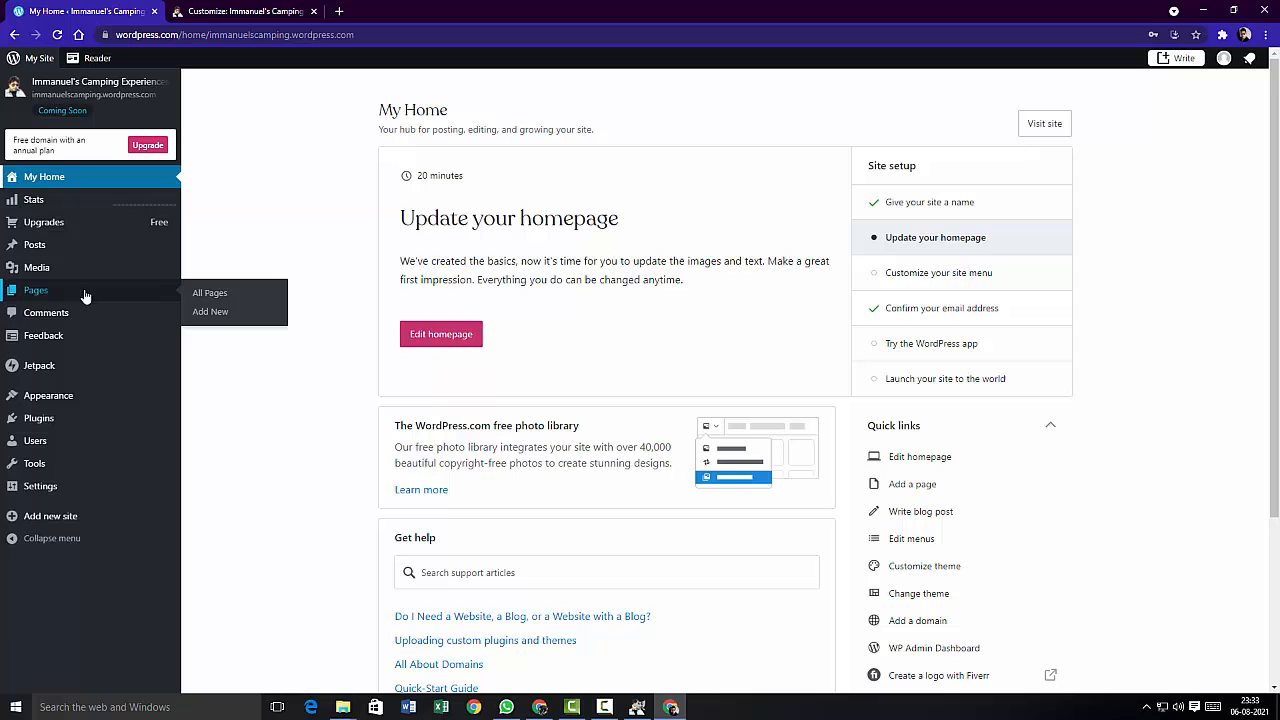
pyautogui.click(210, 313)
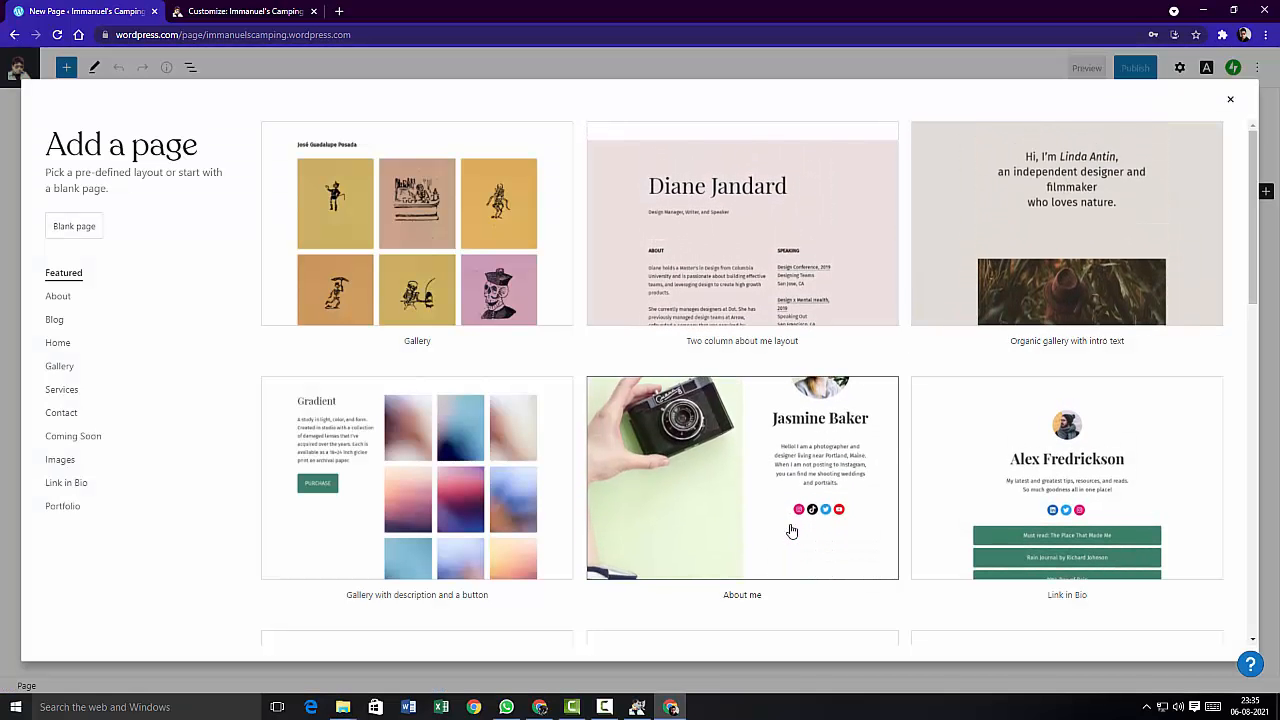
# - Browse the featured page layouts and create the page from "About layout with photo and testimonial"
pyautogui.scroll(-3, 780, 524)
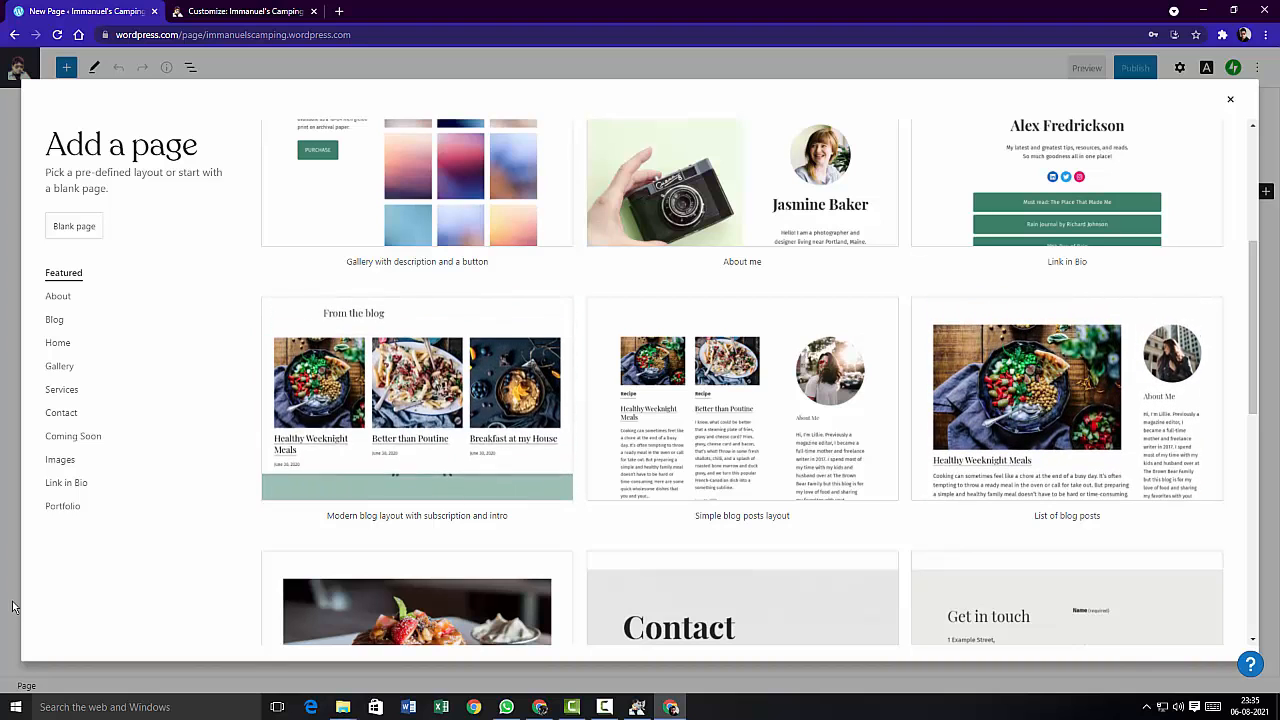
pyautogui.scroll(-2, 86, 583)
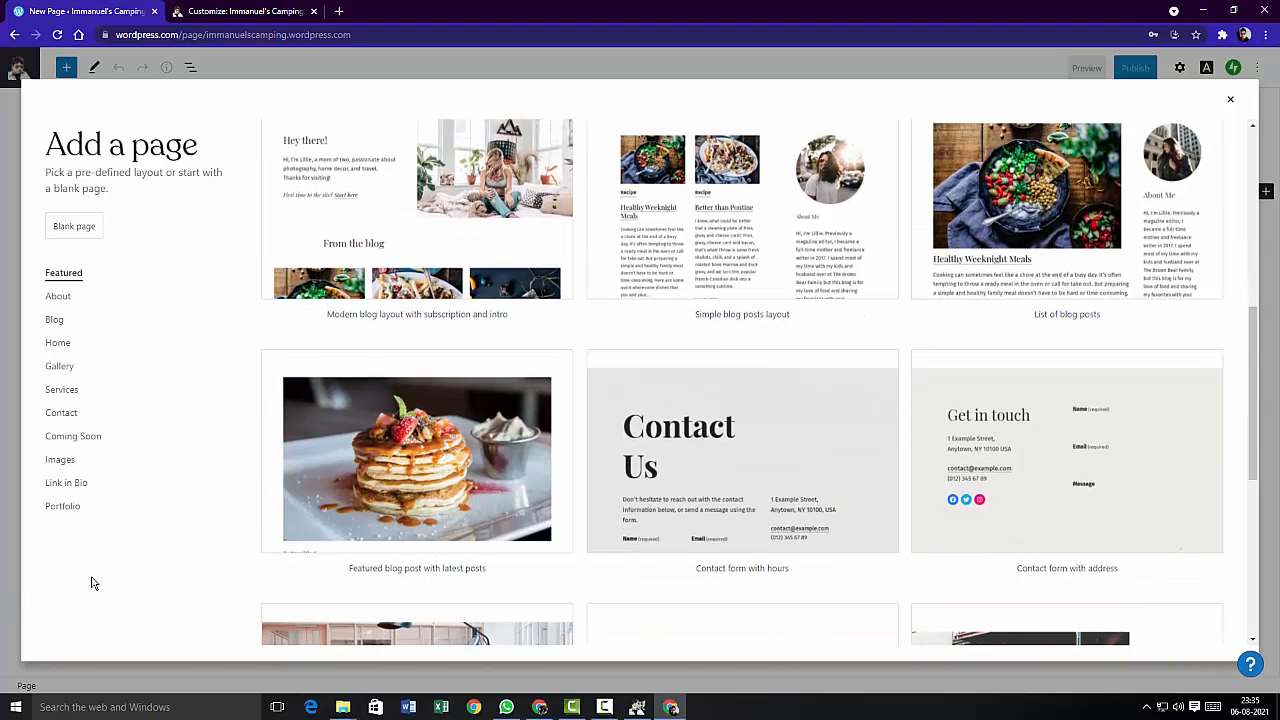
pyautogui.scroll(-3, 88, 583)
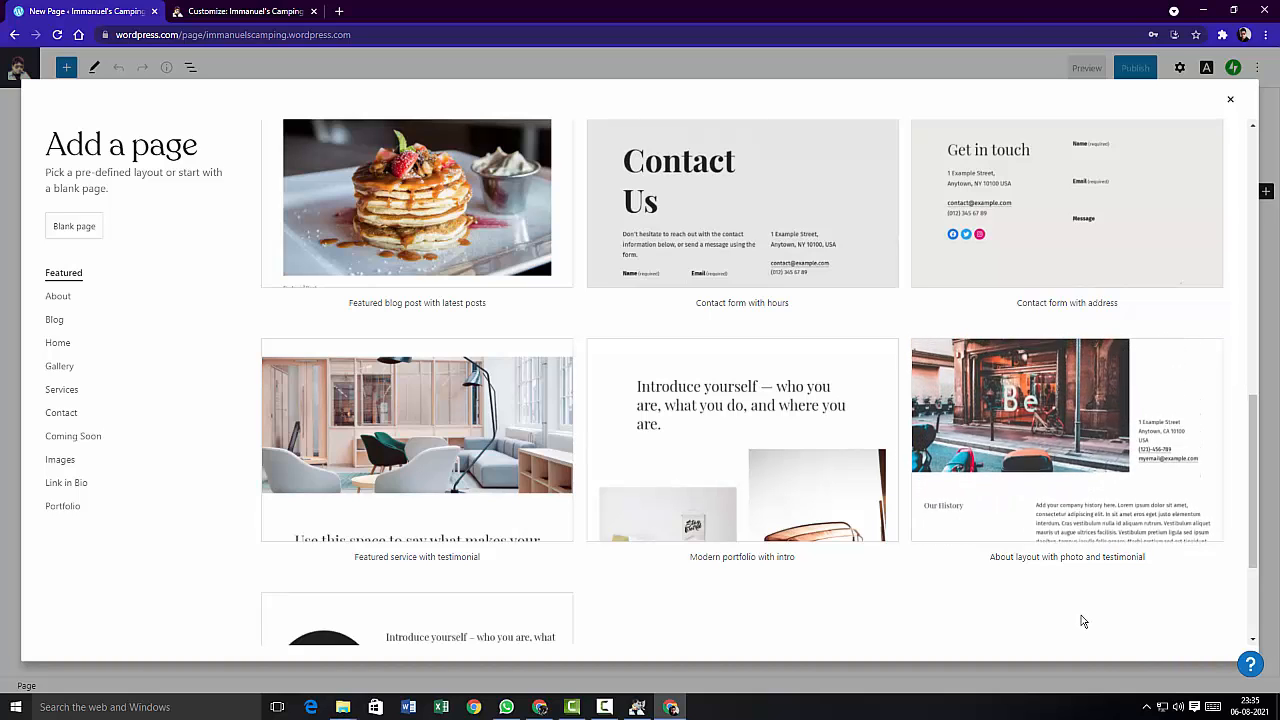
pyautogui.click(1048, 457)
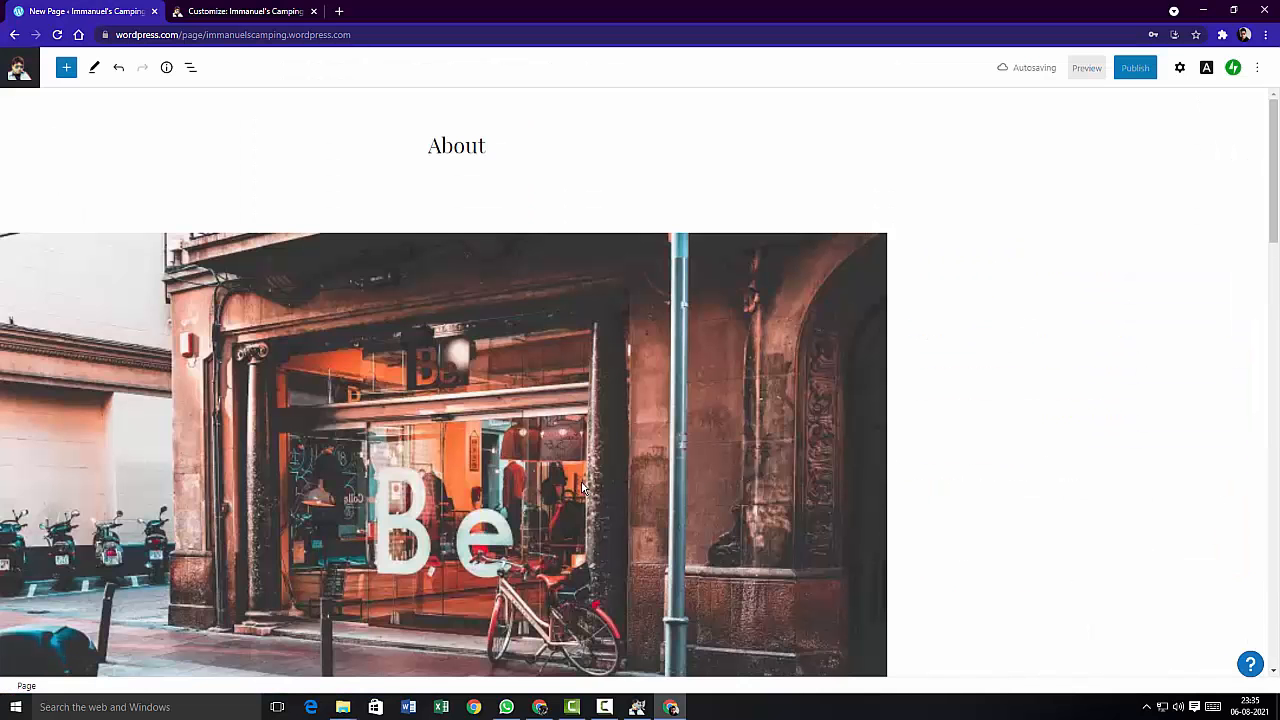
# - Look through the About page's contact information and Our History blocks, inspecting the block inserter, address fields and history paragraph
pyautogui.scroll(-5, 581, 480)
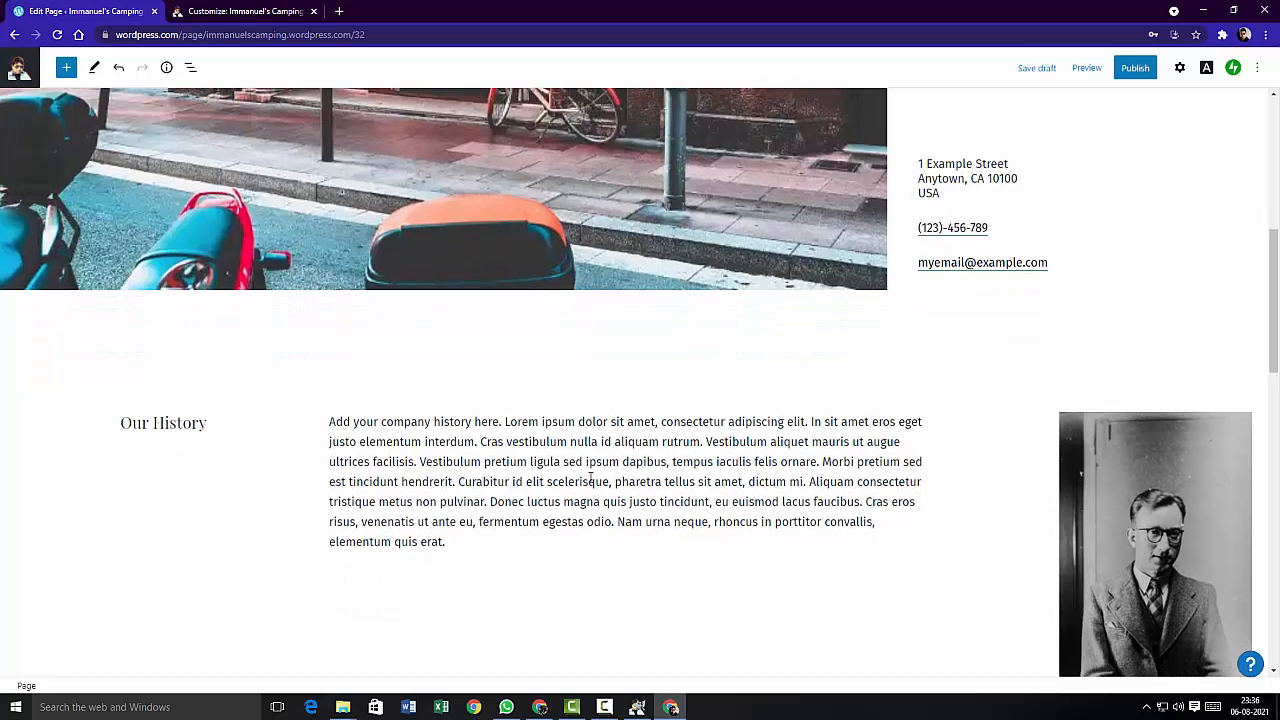
pyautogui.scroll(1, 590, 477)
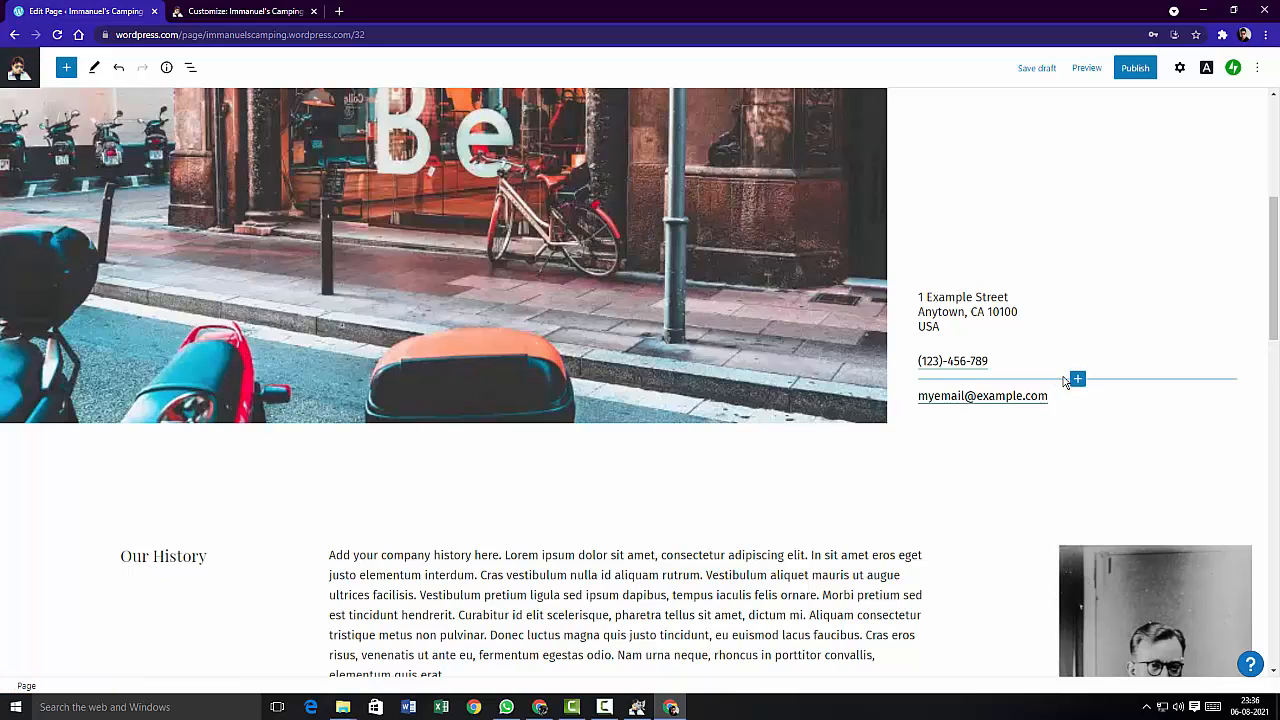
pyautogui.click(1078, 380)
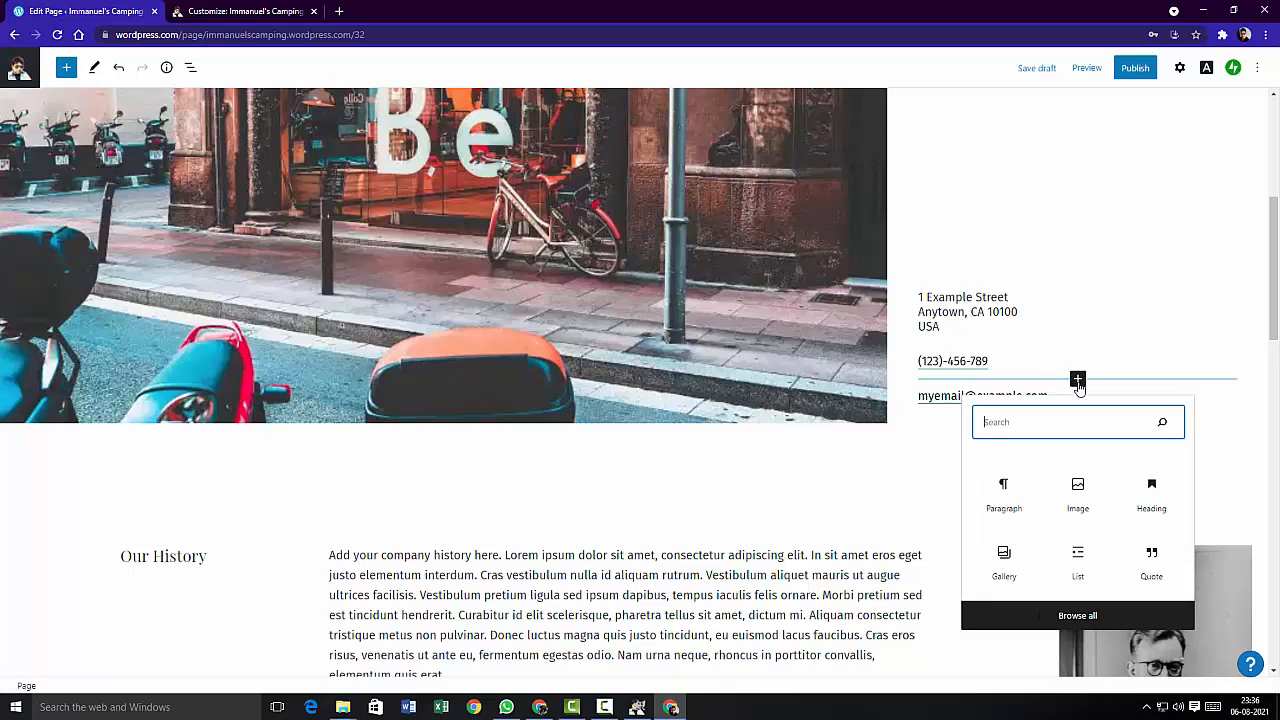
pyautogui.click(915, 467)
pyautogui.click(1008, 269)
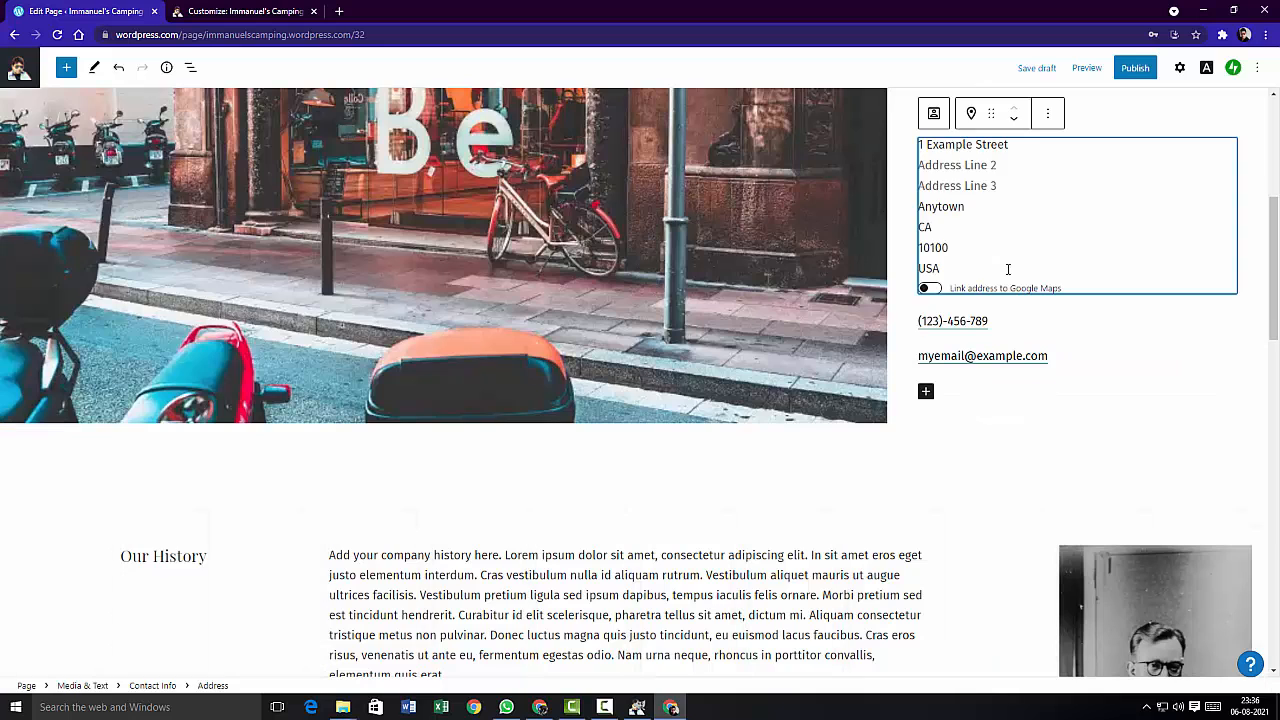
pyautogui.click(770, 512)
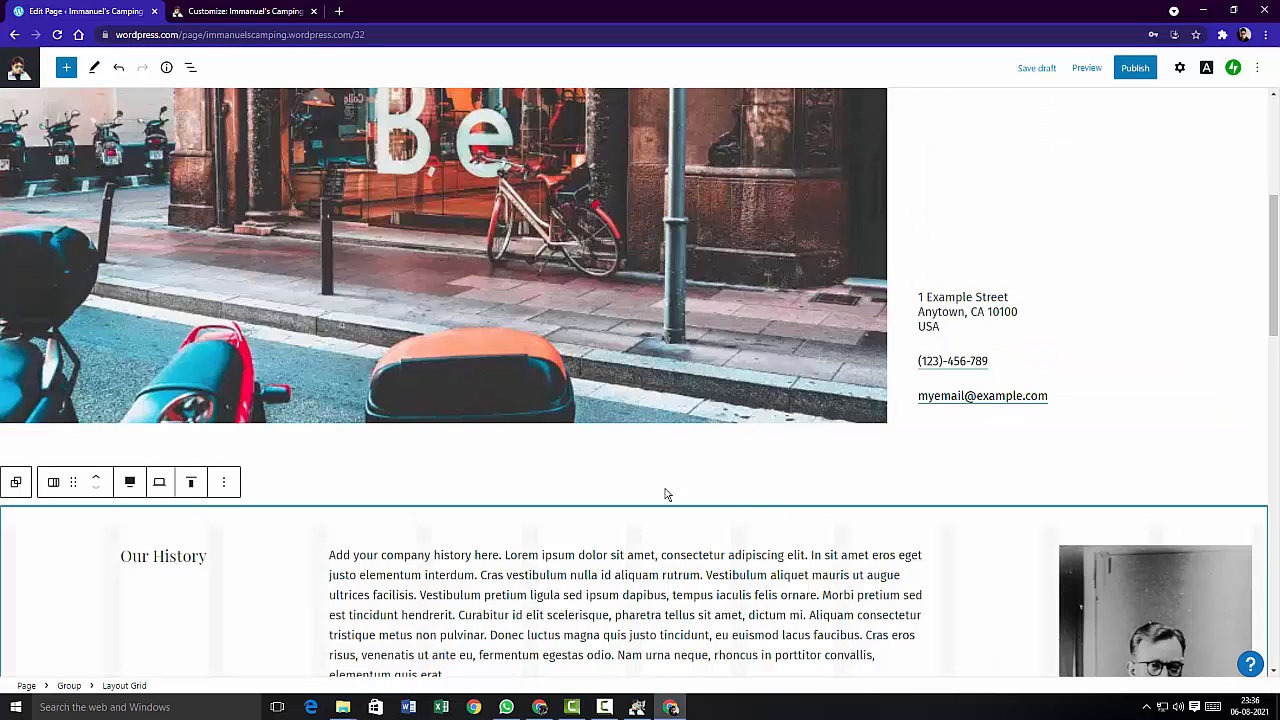
pyautogui.scroll(-3, 666, 494)
pyautogui.click(341, 366)
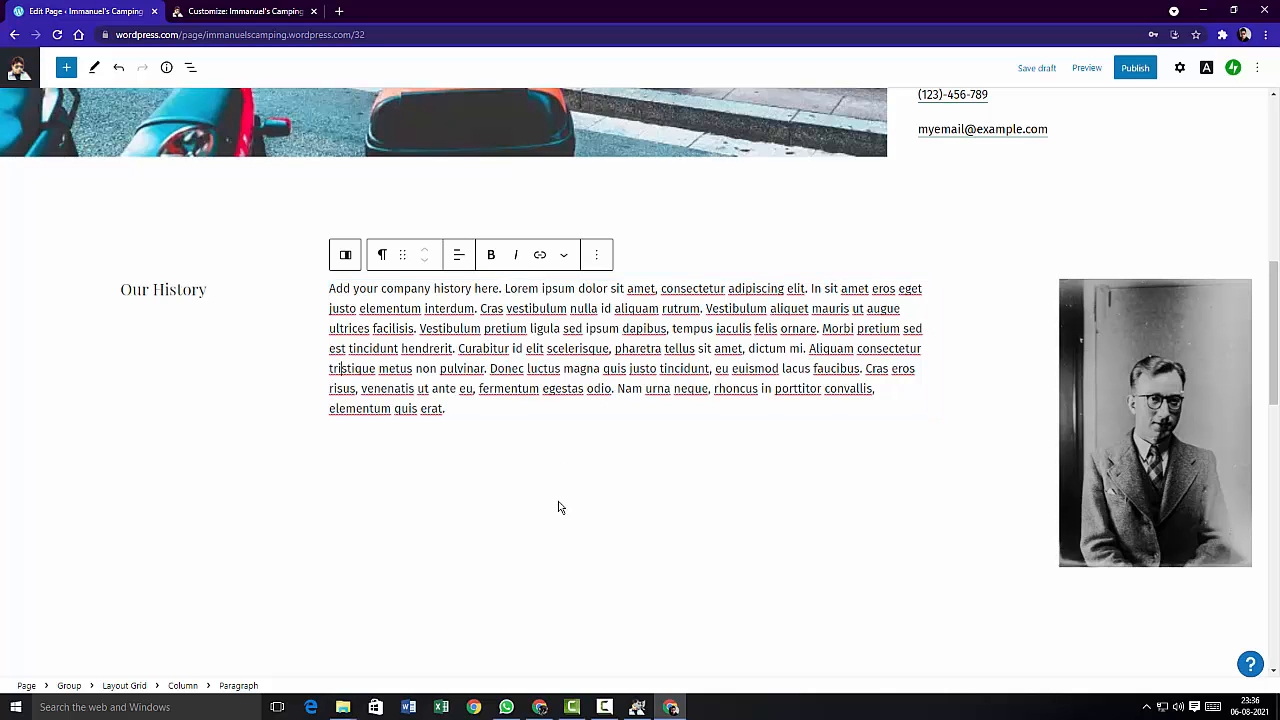
# - Replace the large storefront photo in the About page's Media & Text block with a personal JPEG uploaded from the Desktop
pyautogui.scroll(6, 560, 507)
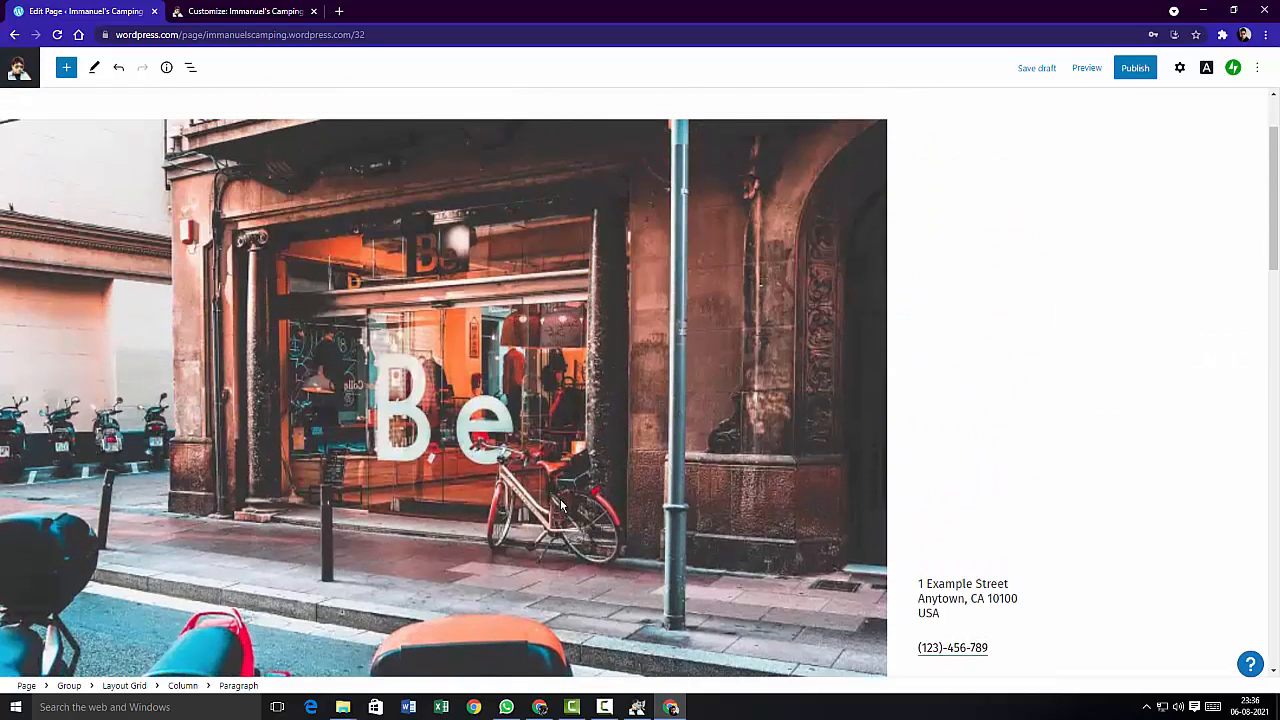
pyautogui.scroll(1, 560, 500)
pyautogui.scroll(-2, 560, 496)
pyautogui.click(523, 404)
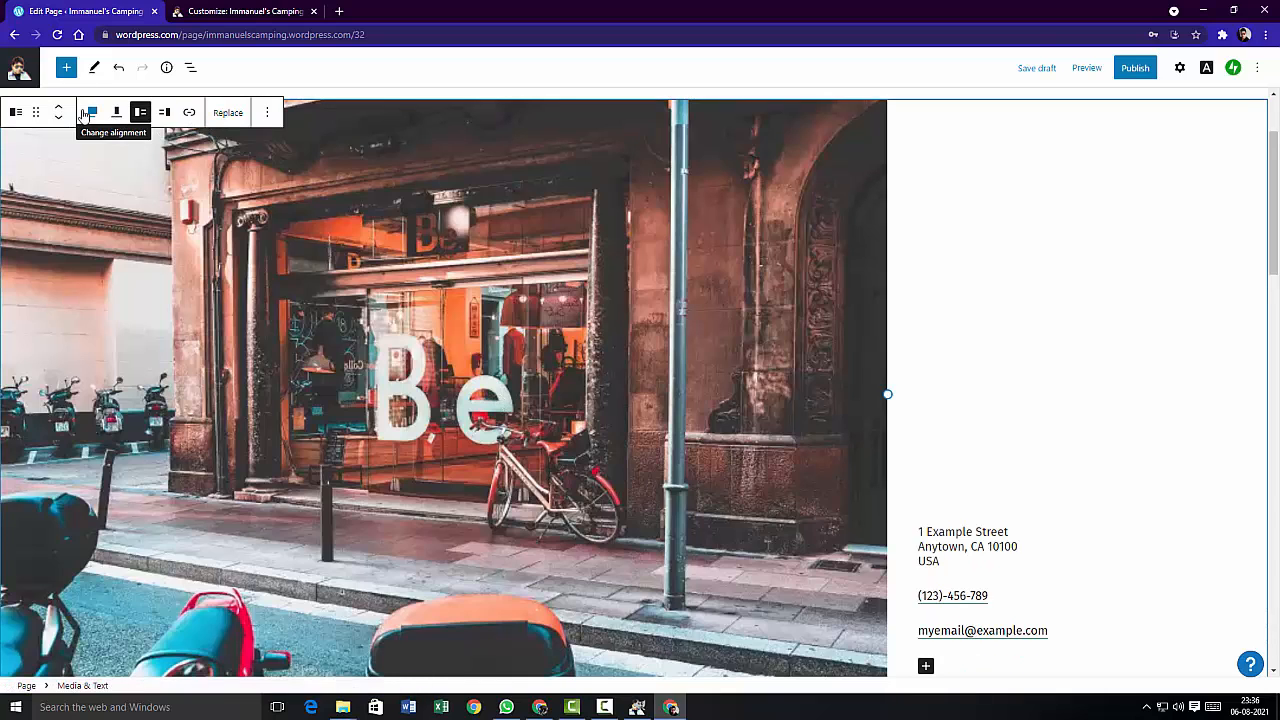
pyautogui.click(221, 122)
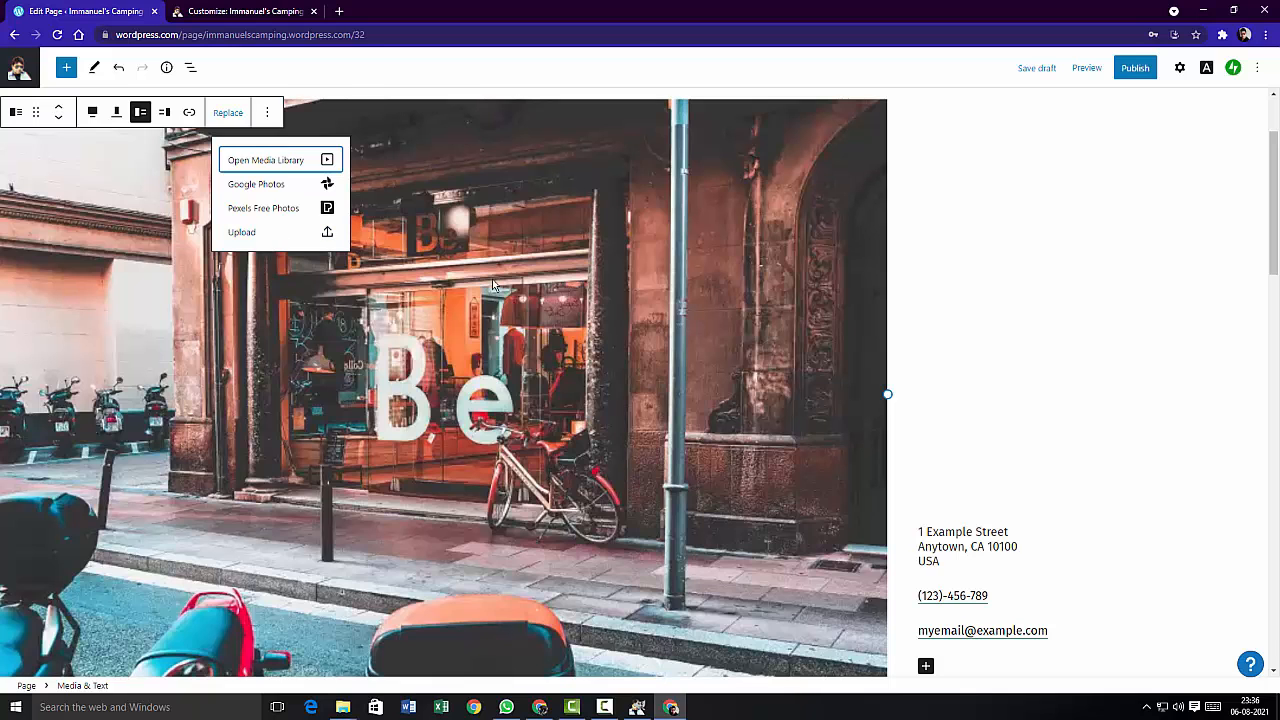
pyautogui.click(242, 232)
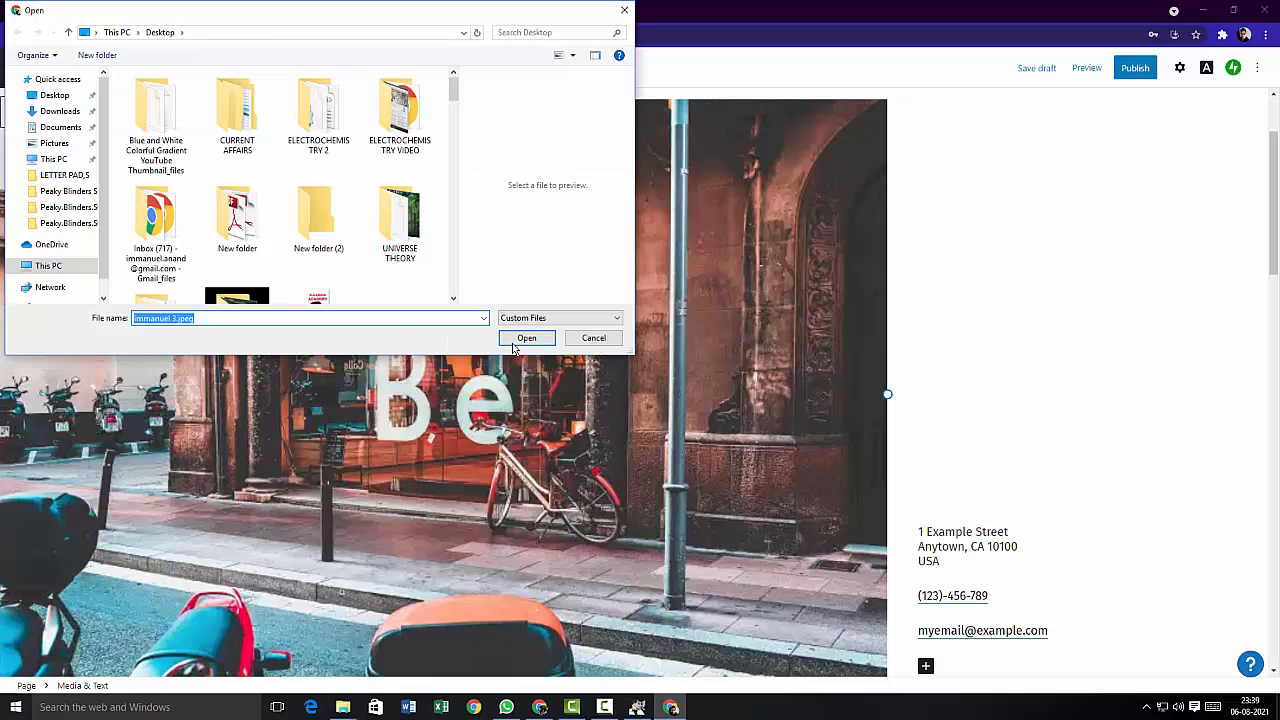
pyautogui.click(525, 338)
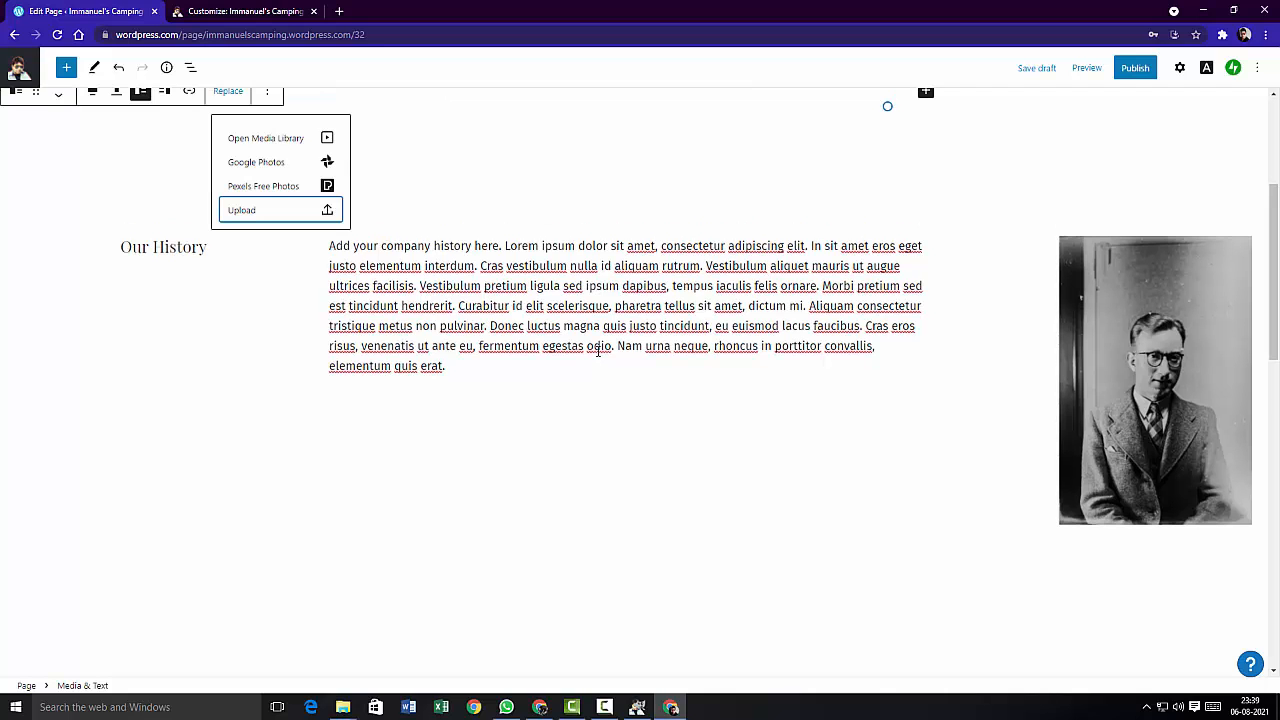
# - Check the new large photo on the page and replace the portrait beside the Our History text with an uploaded image
pyautogui.scroll(-6, 598, 351)
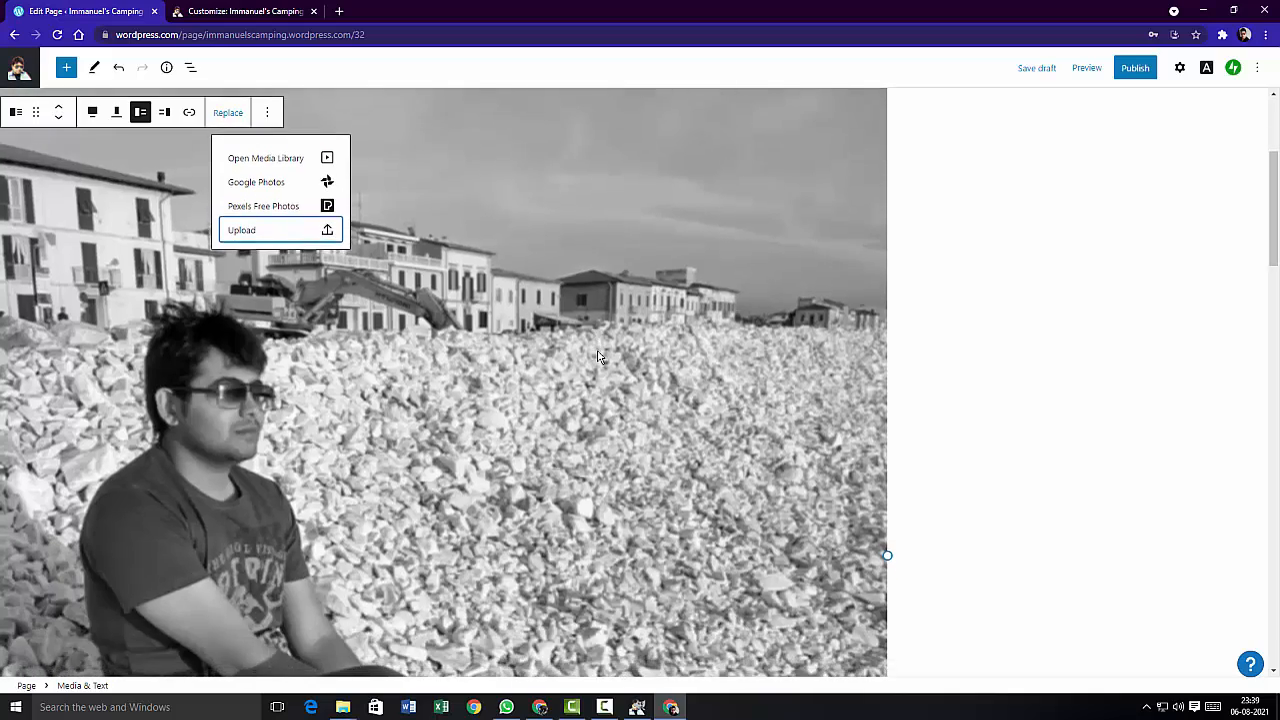
pyautogui.scroll(-1, 598, 356)
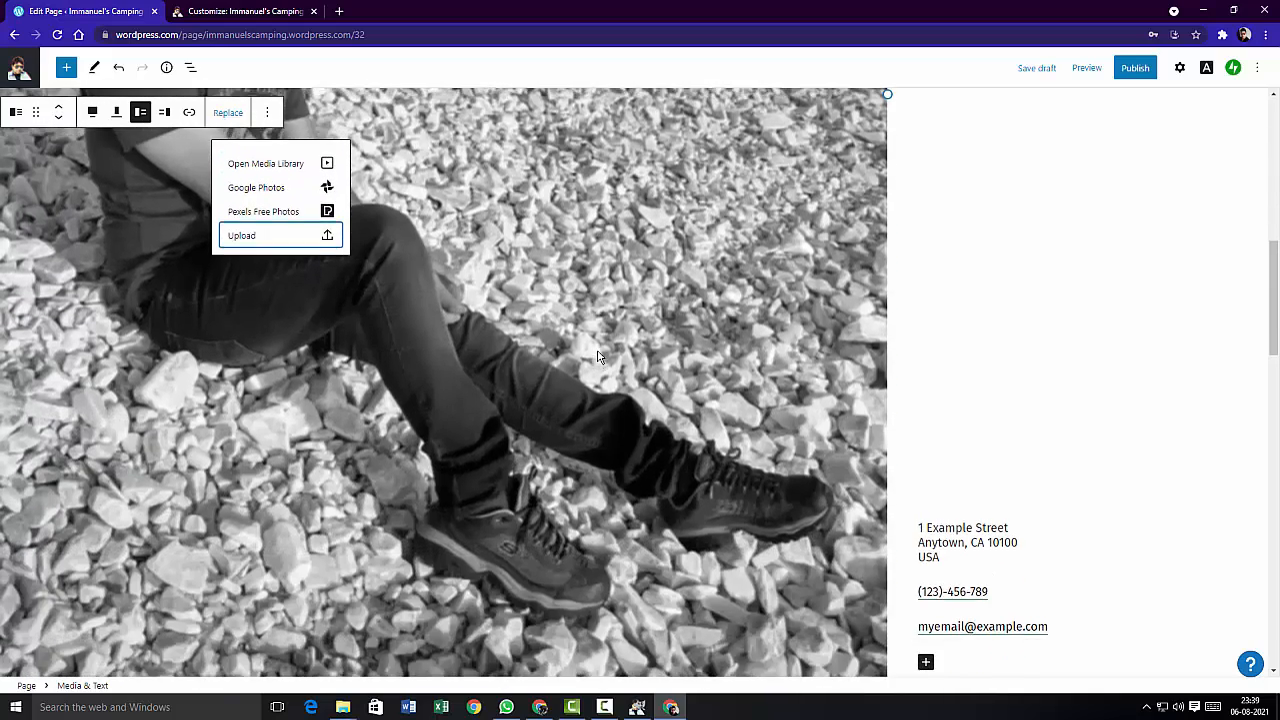
pyautogui.scroll(3, 598, 356)
pyautogui.scroll(2, 598, 356)
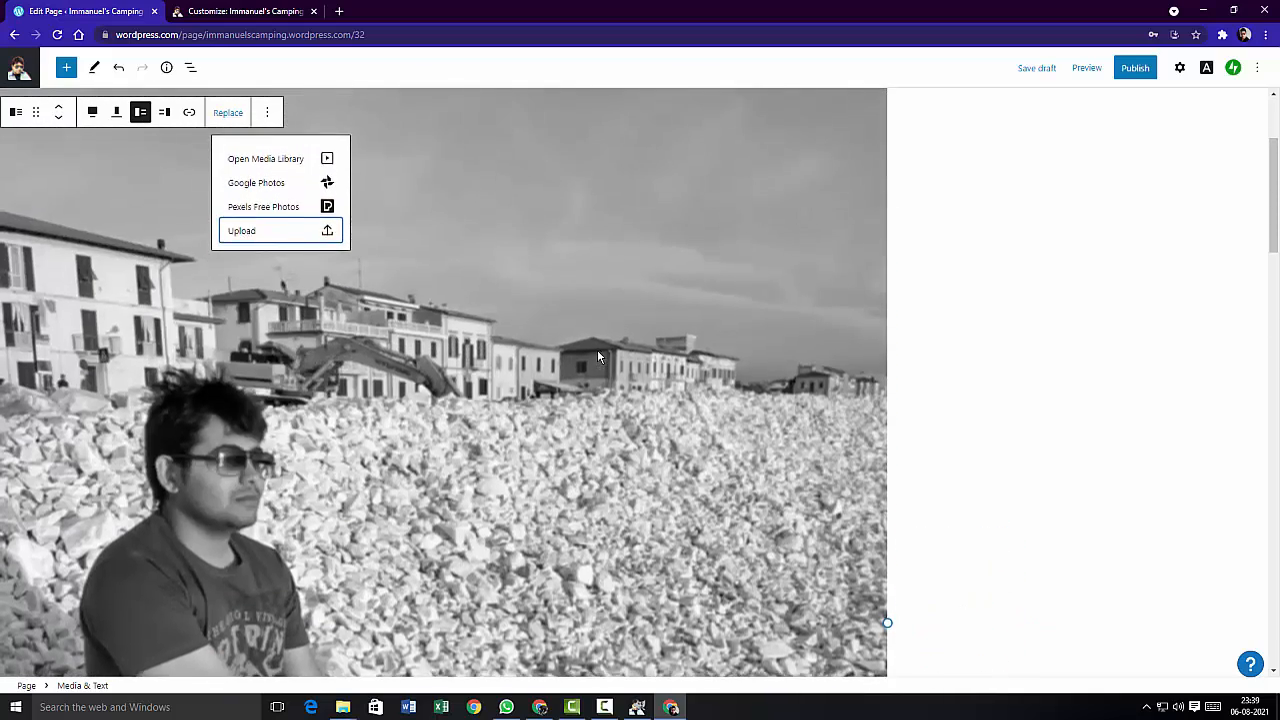
pyautogui.scroll(-5, 598, 356)
pyautogui.scroll(-6, 598, 356)
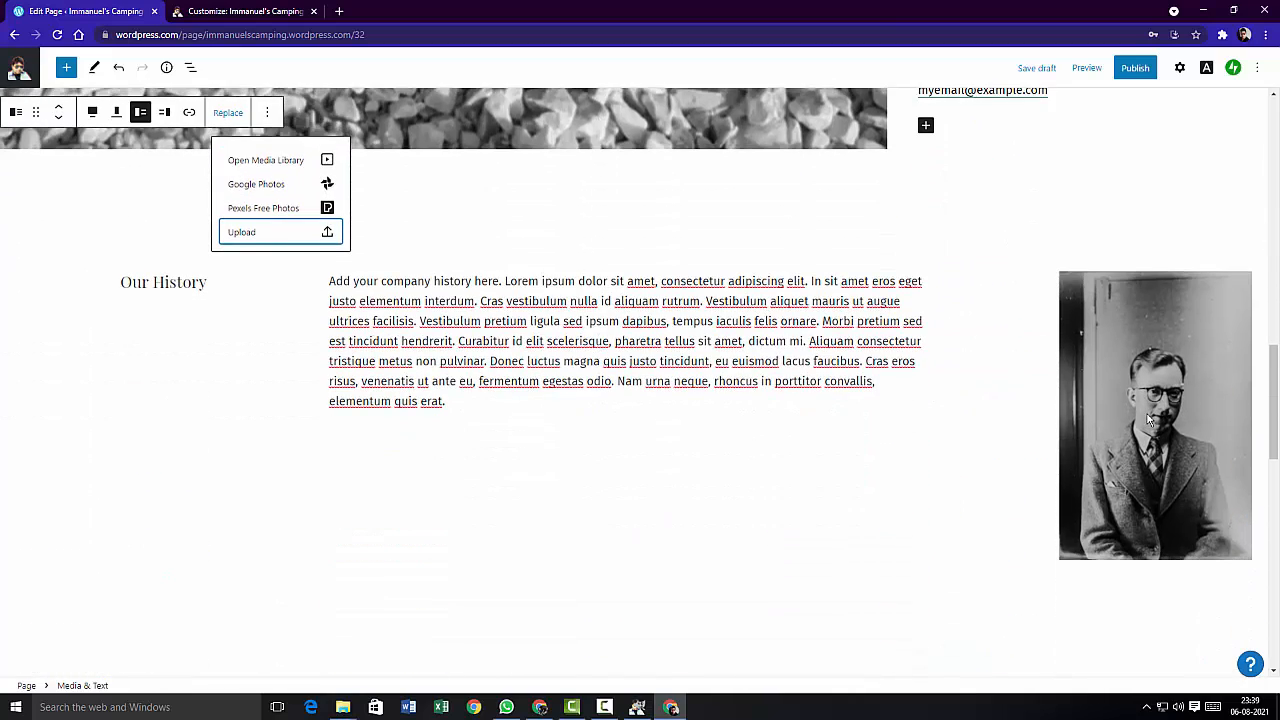
pyautogui.click(1149, 420)
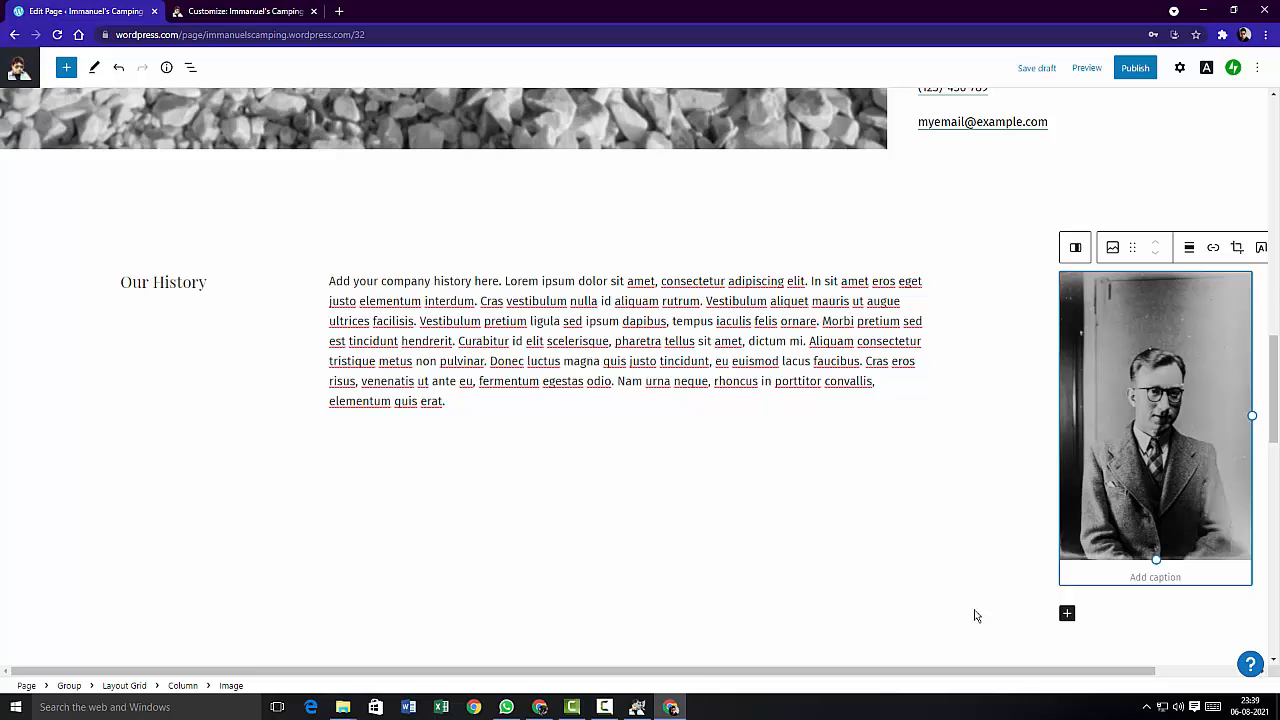
pyautogui.moveTo(1015, 678); pyautogui.dragTo(1122, 675)
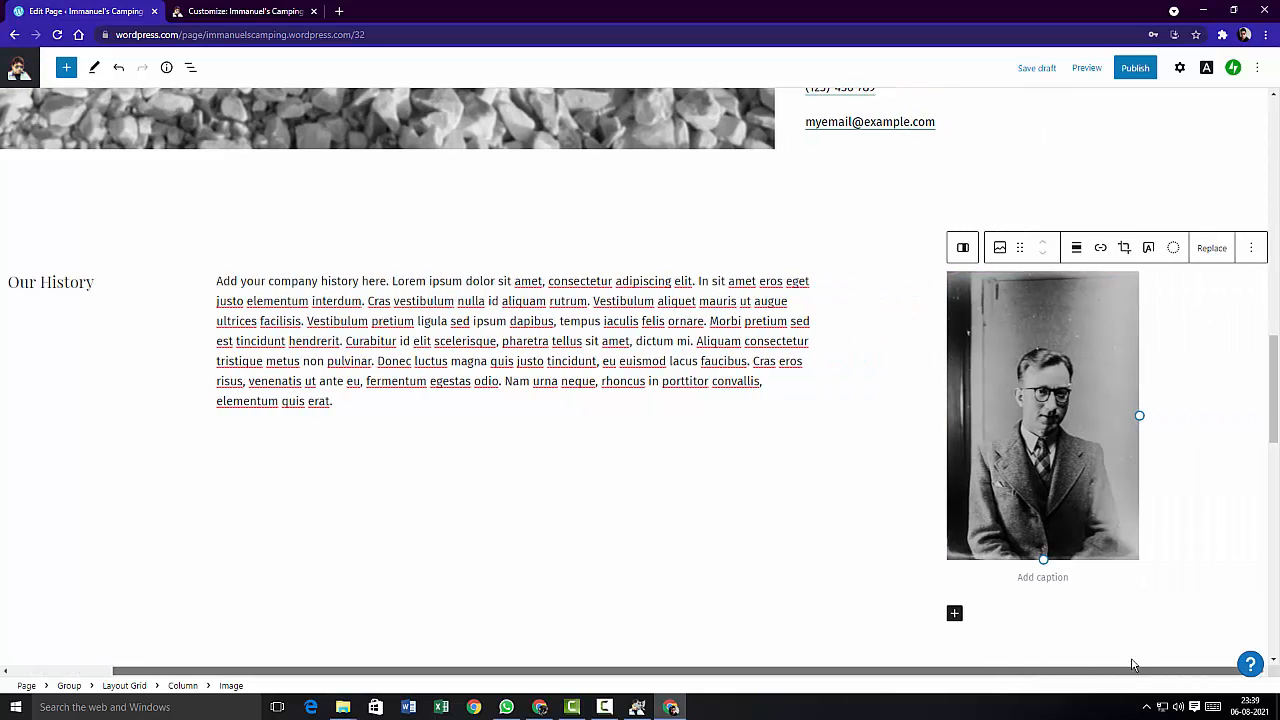
pyautogui.click(1214, 250)
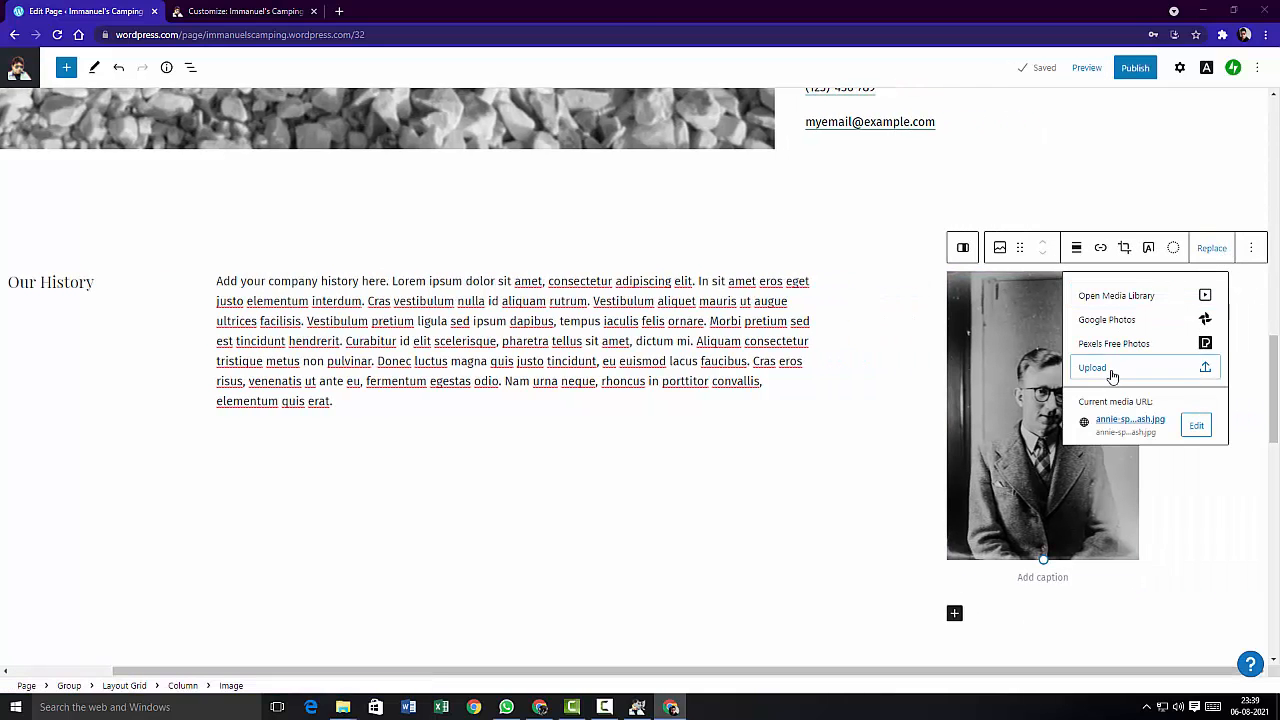
pyautogui.click(1112, 370)
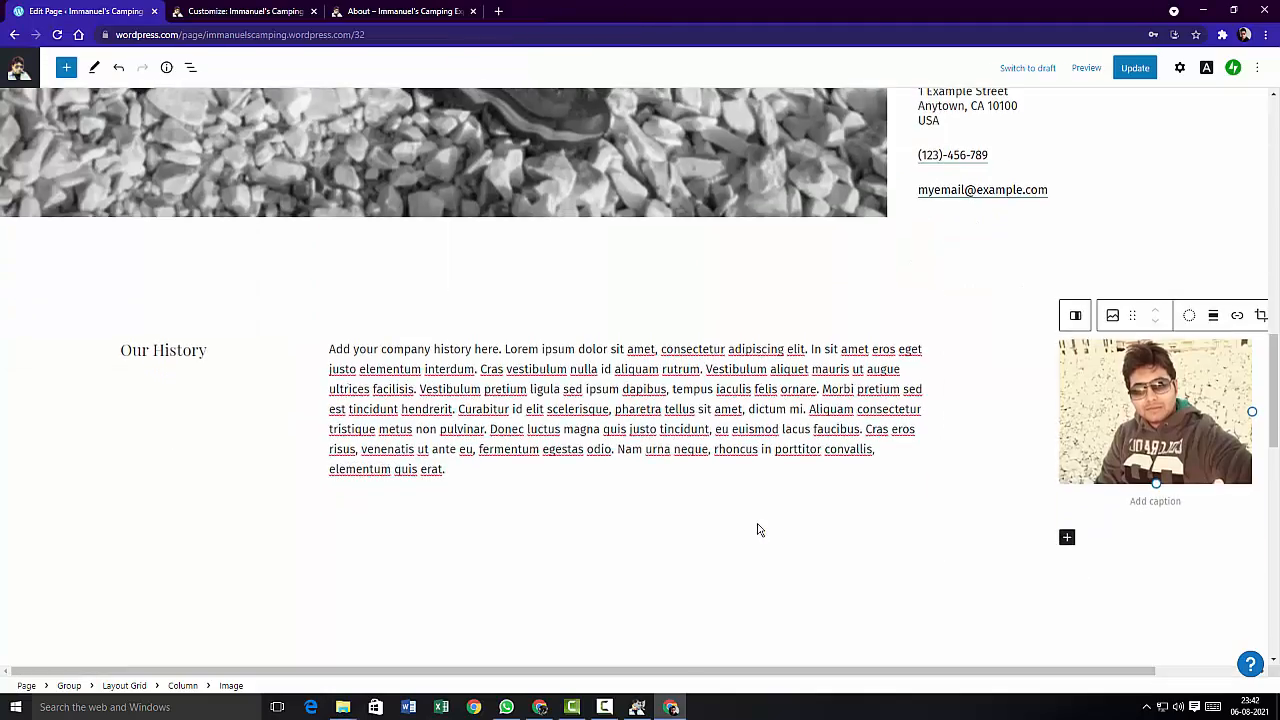
# - Look over the updated About page from its title down to the contact information
pyautogui.scroll(10, 757, 528)
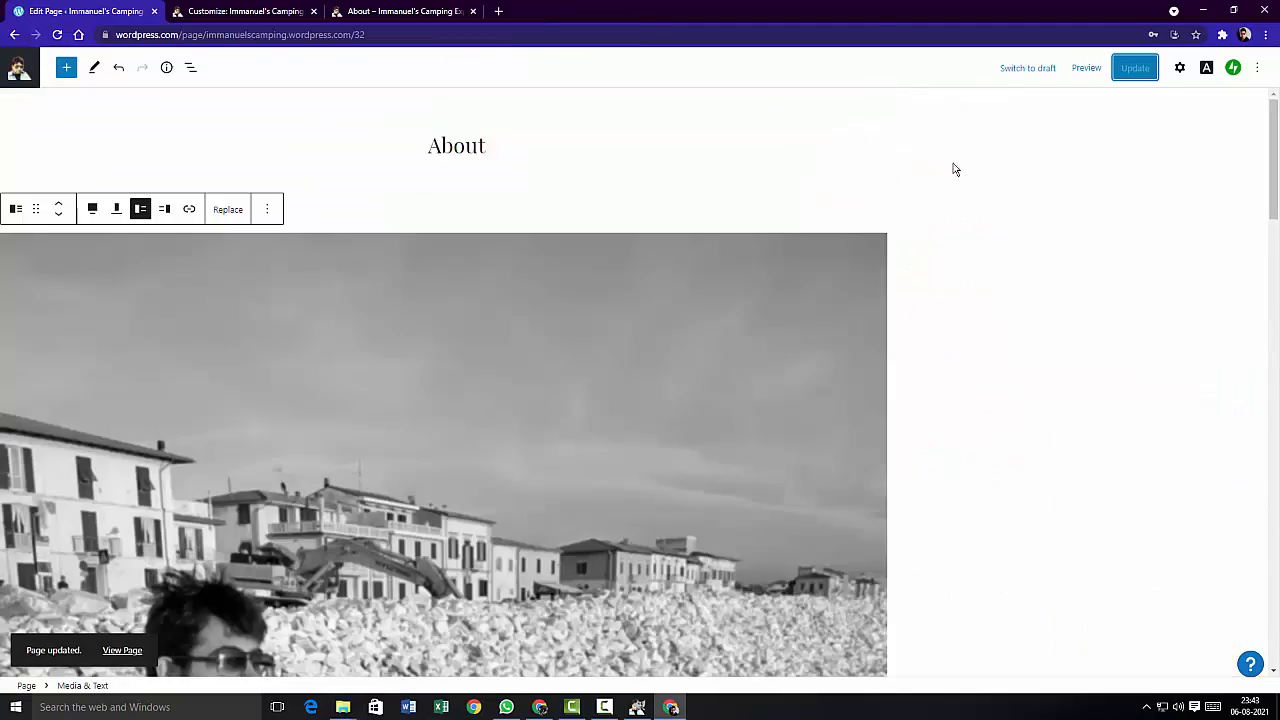
pyautogui.scroll(-10, 946, 234)
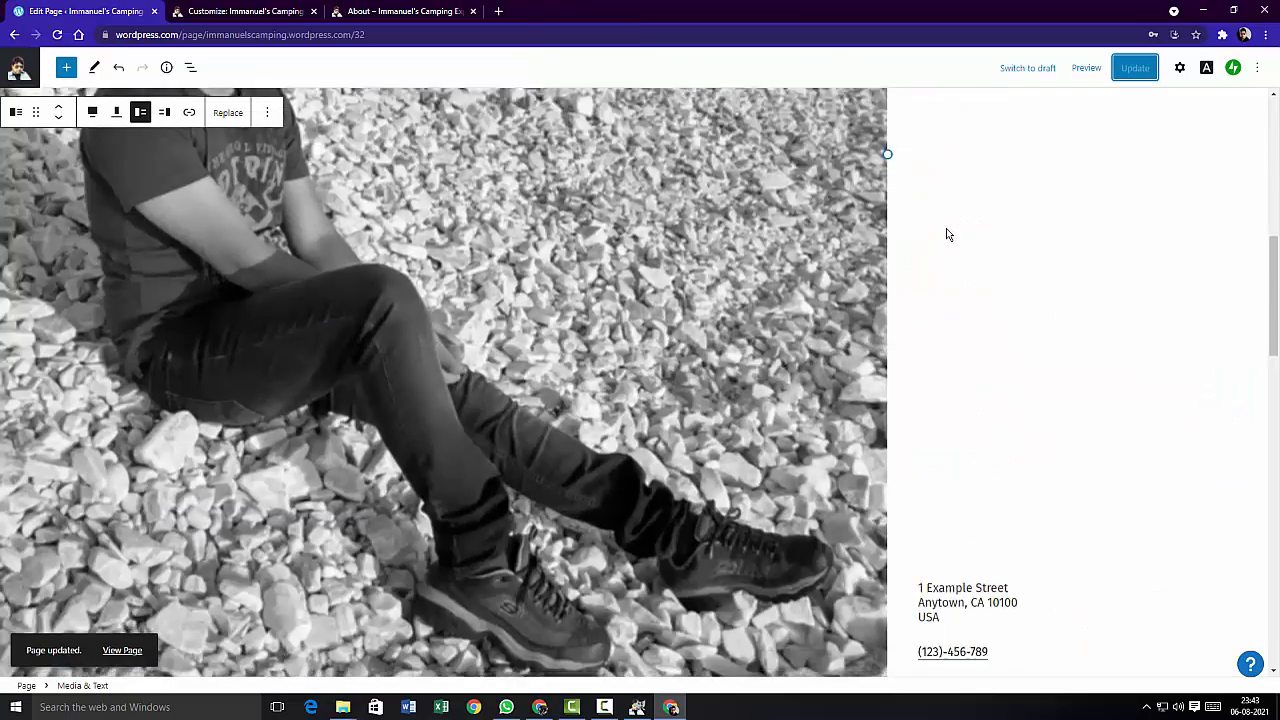
# - Reload the live About page and look over its new photos, contact information and Our History section
pyautogui.scroll(10, 948, 232)
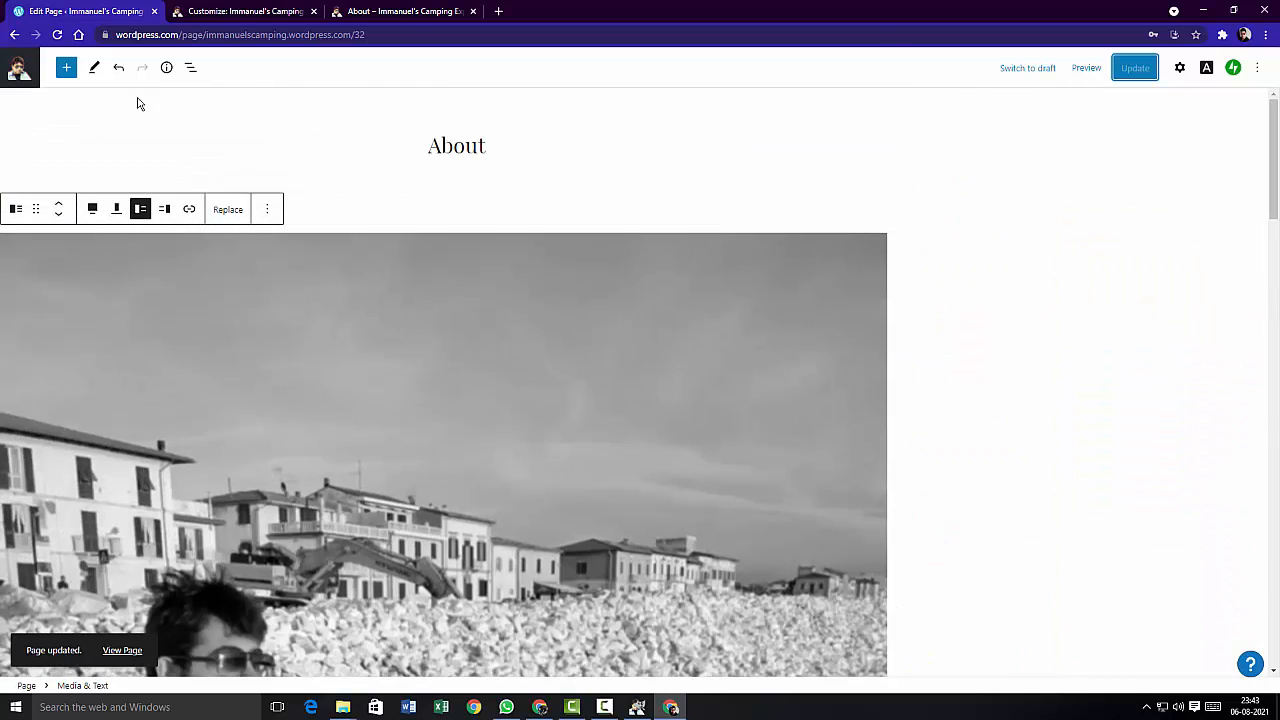
pyautogui.click(405, 12)
pyautogui.click(57, 34)
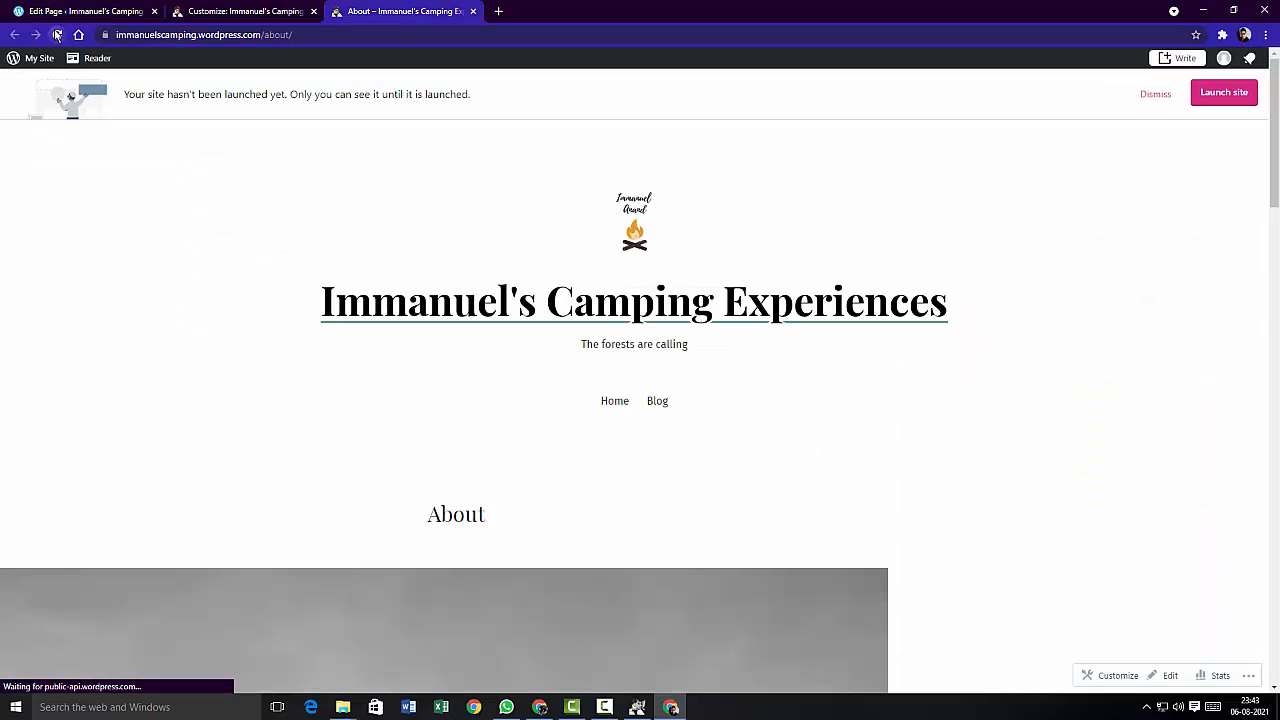
pyautogui.scroll(-10, 97, 224)
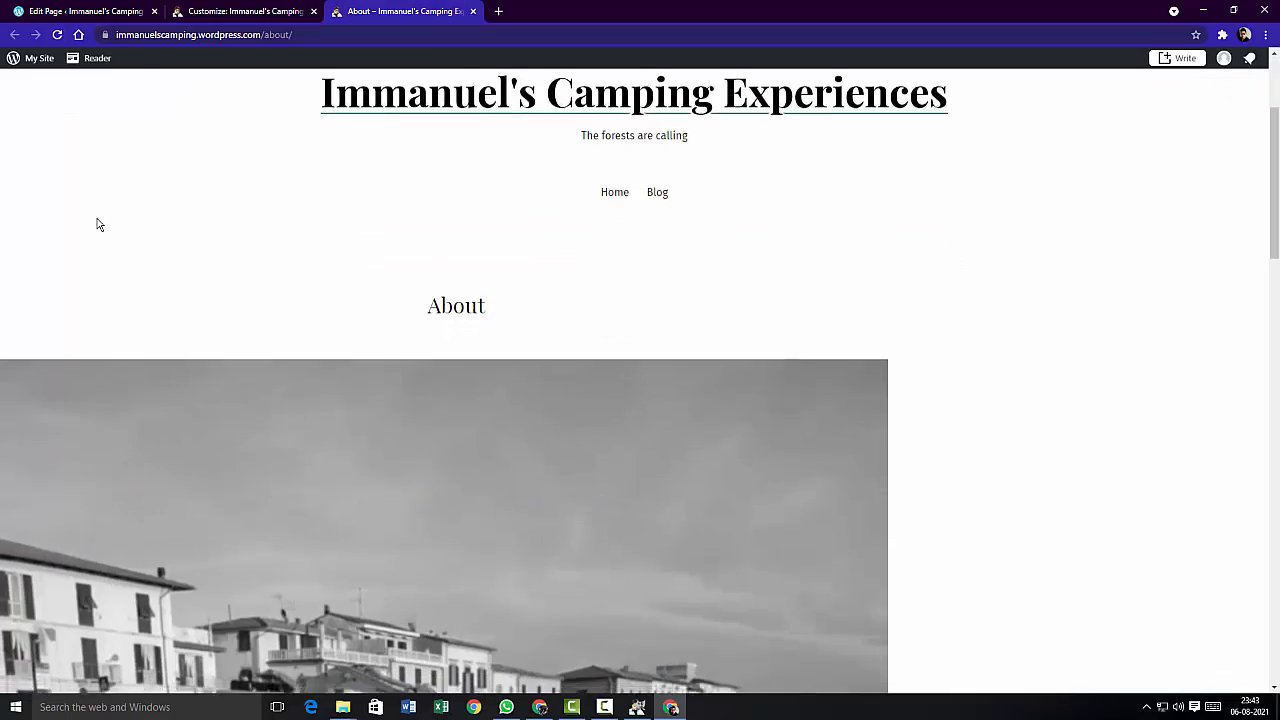
pyautogui.scroll(-5, 97, 222)
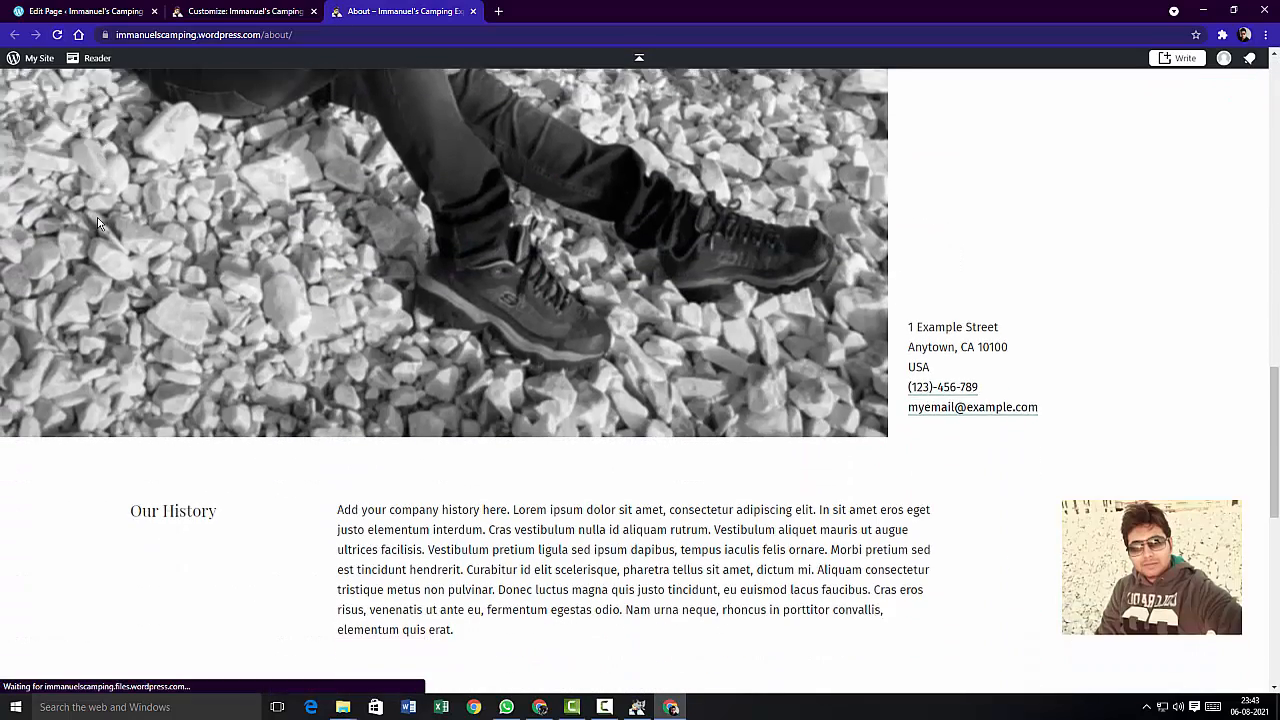
pyautogui.scroll(12, 97, 222)
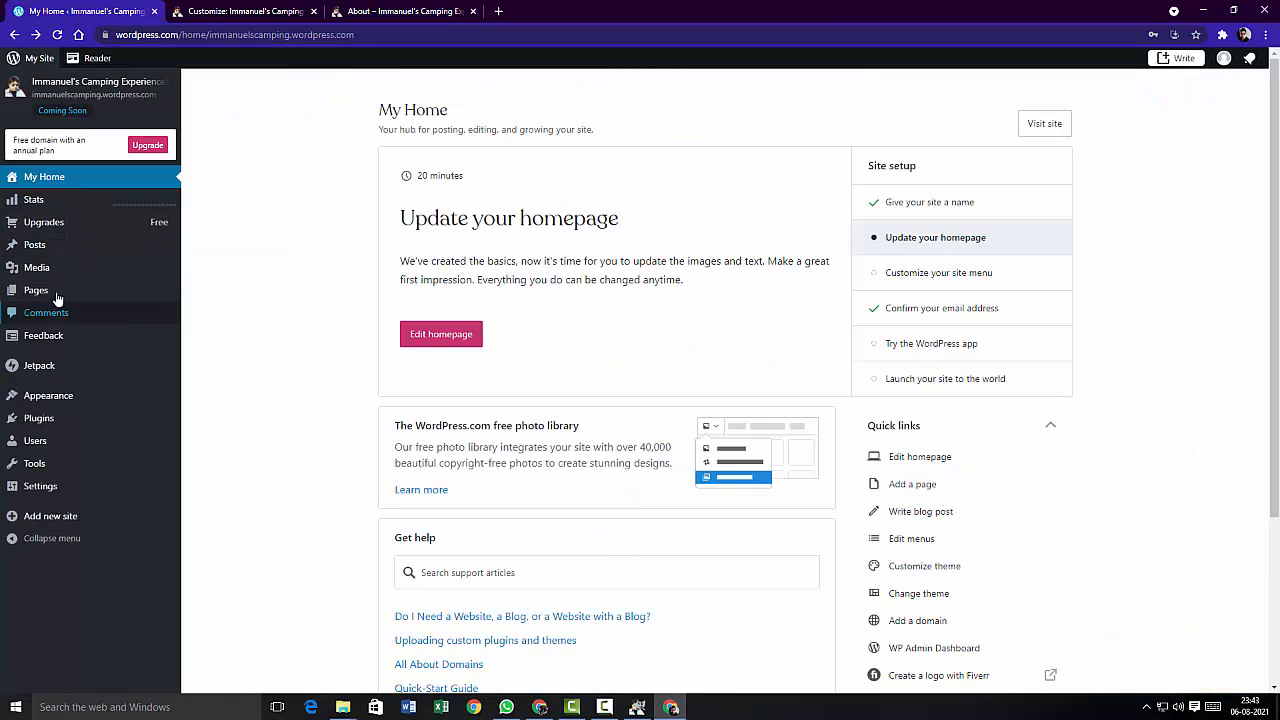
# - Add the published About page to the site's Primary menu, save the changes and return to the main customizing options
pyautogui.click(57, 294)
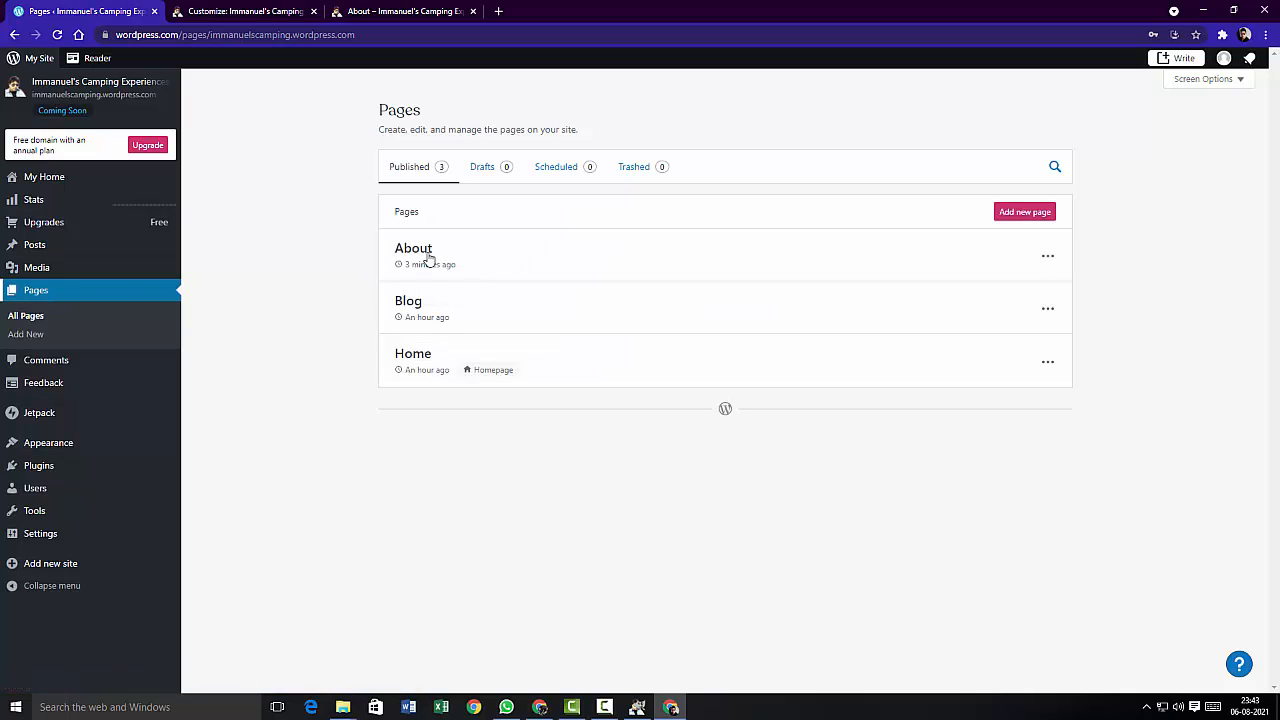
pyautogui.click(248, 12)
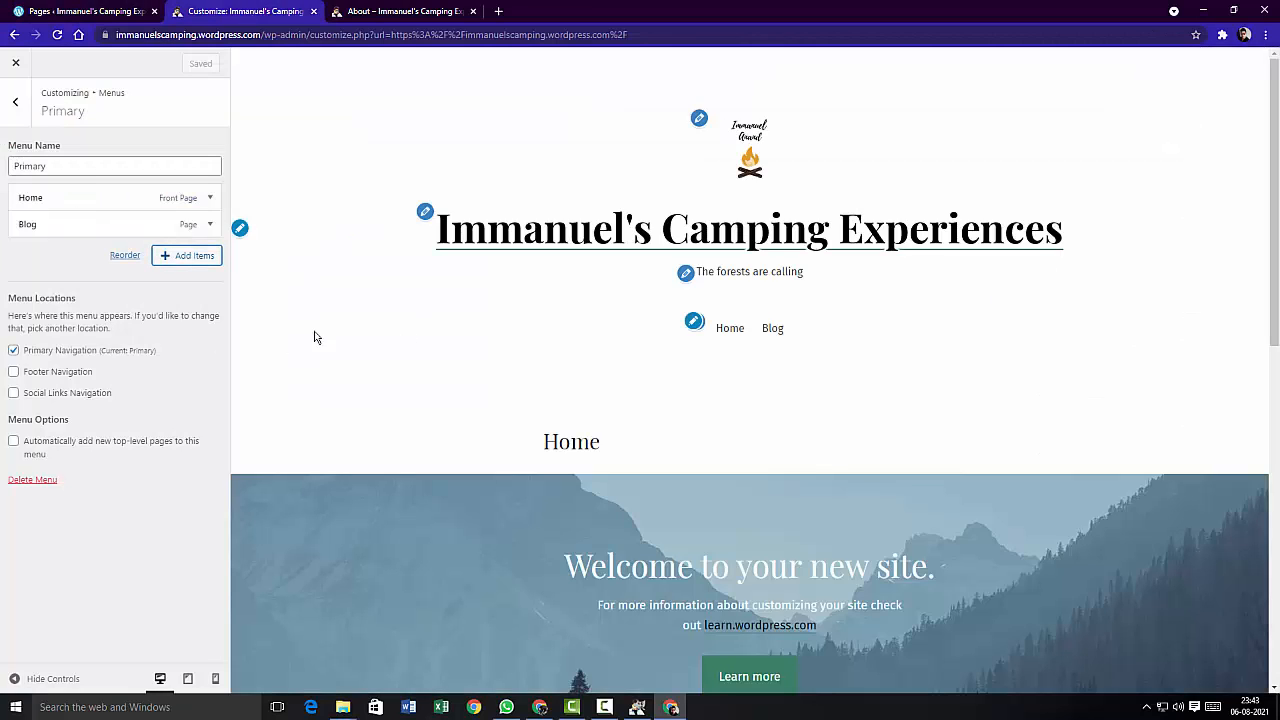
pyautogui.click(190, 256)
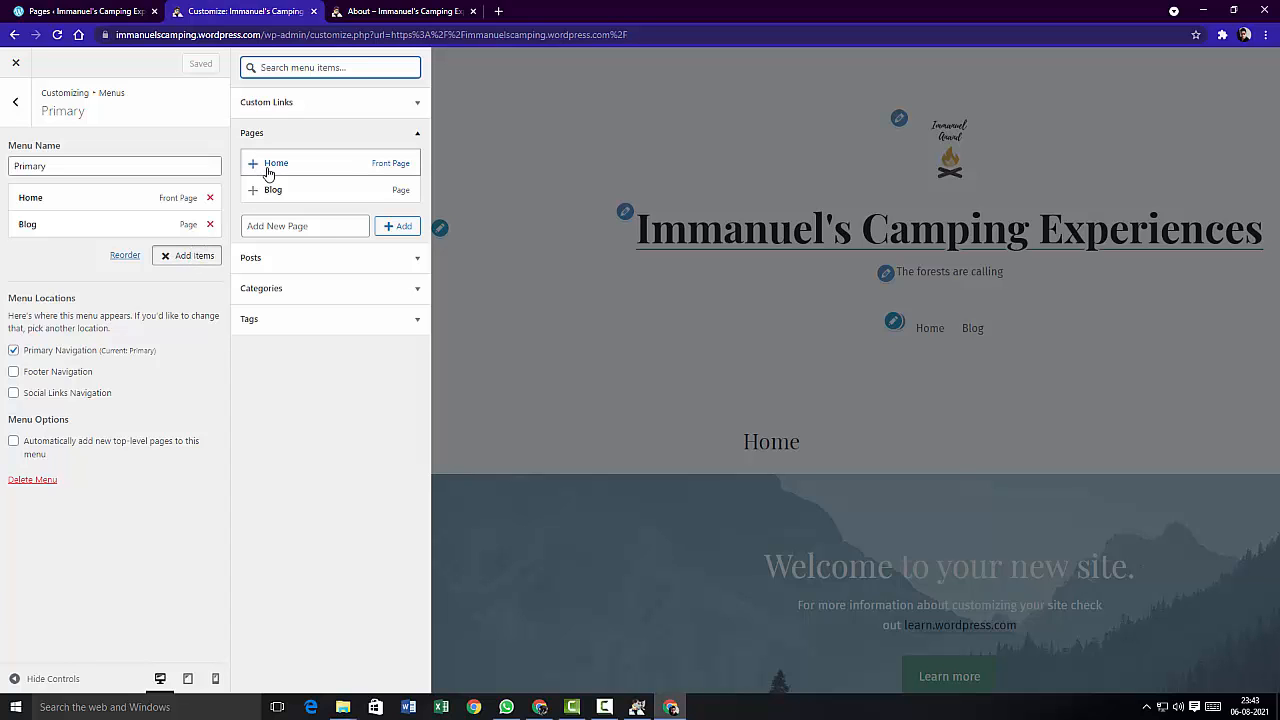
pyautogui.write('about')
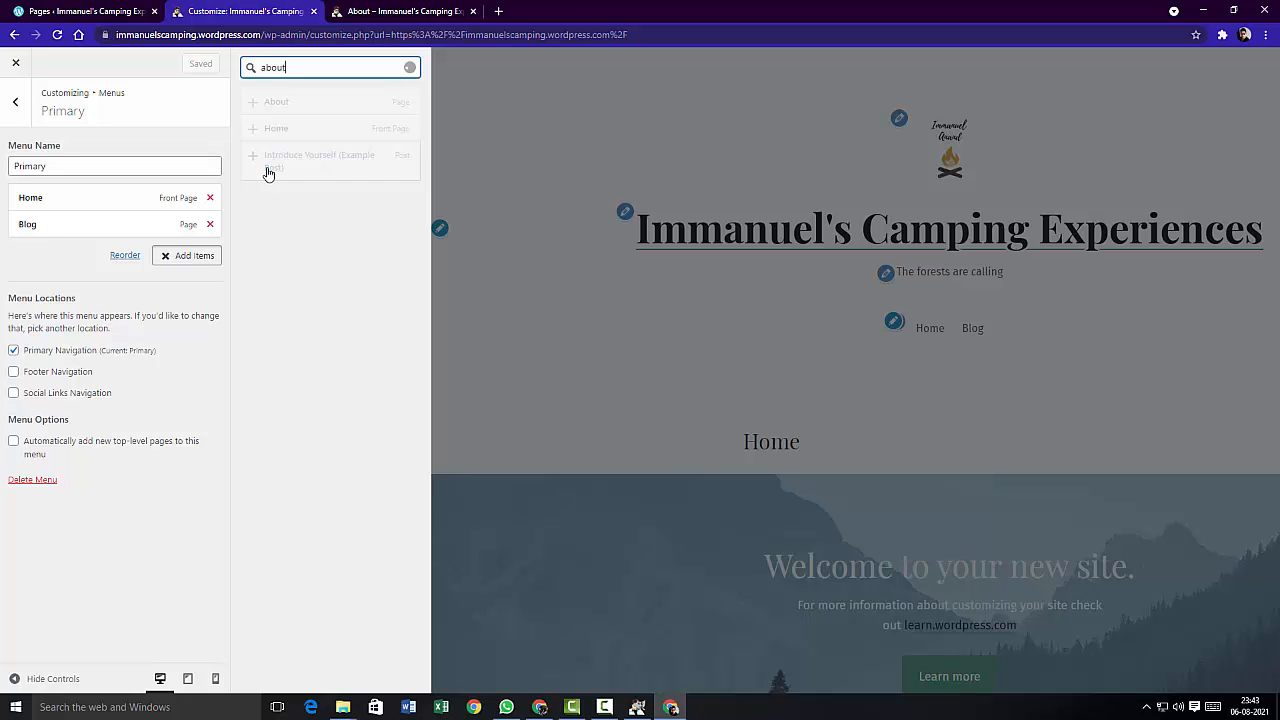
pyautogui.click(290, 100)
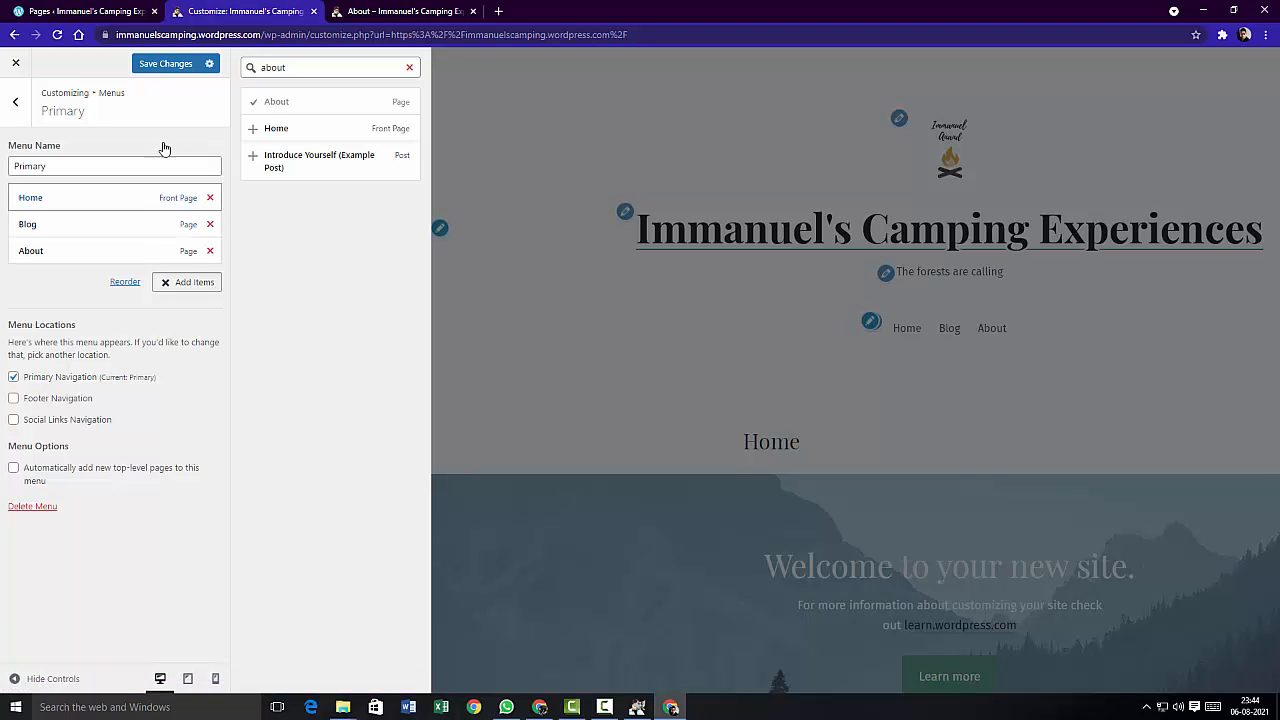
pyautogui.click(165, 64)
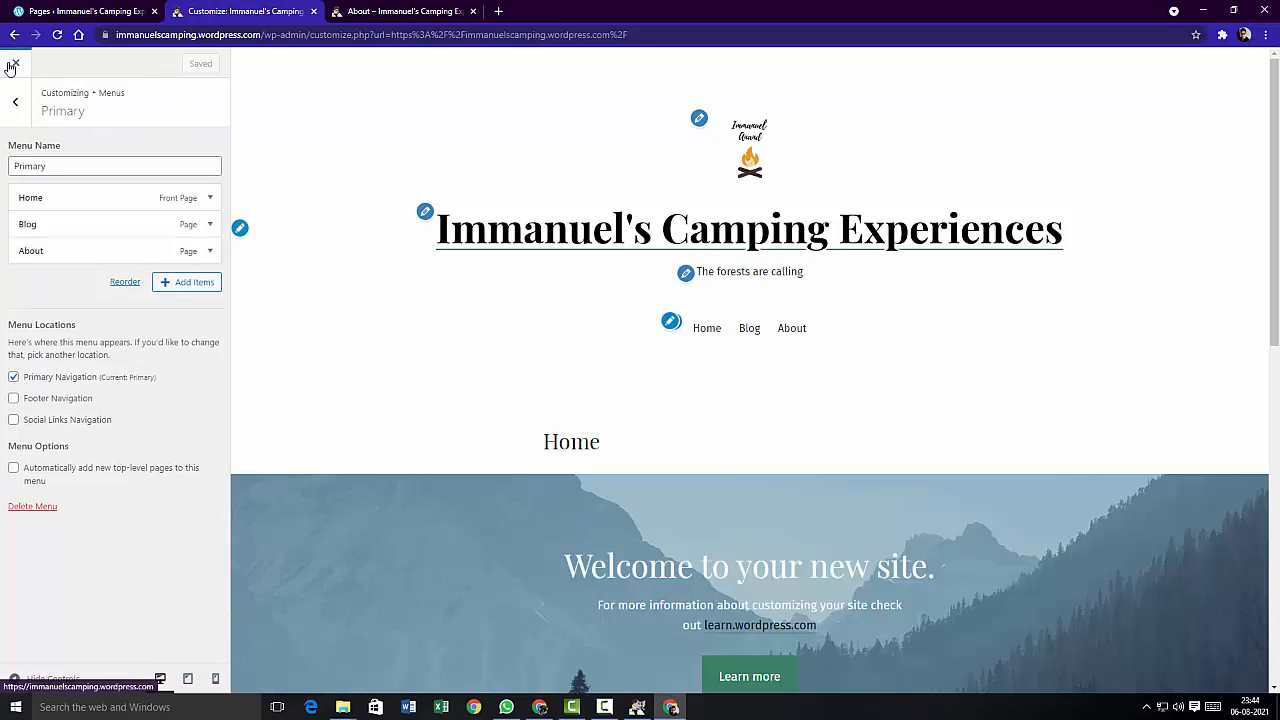
pyautogui.click(24, 106)
pyautogui.click(25, 106)
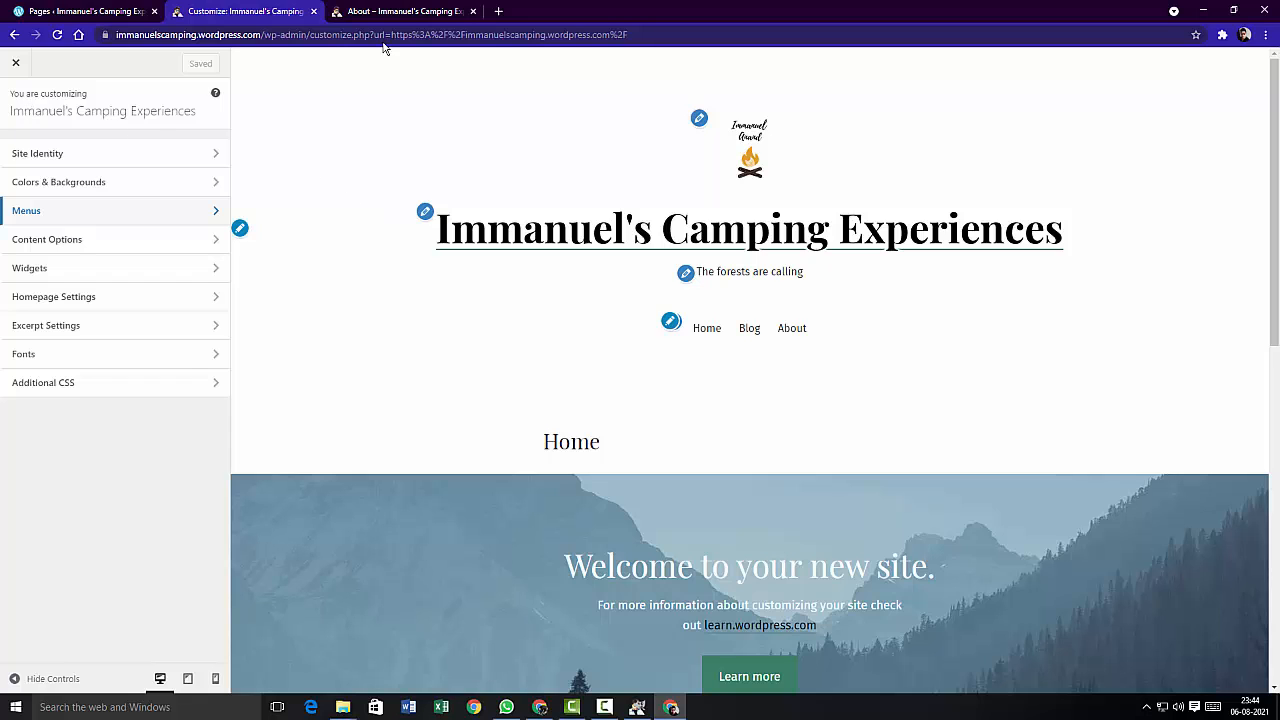
# - Open the site's homepage in a new browser tab and close the old About page tab
pyautogui.click(380, 12)
pyautogui.click(72, 12)
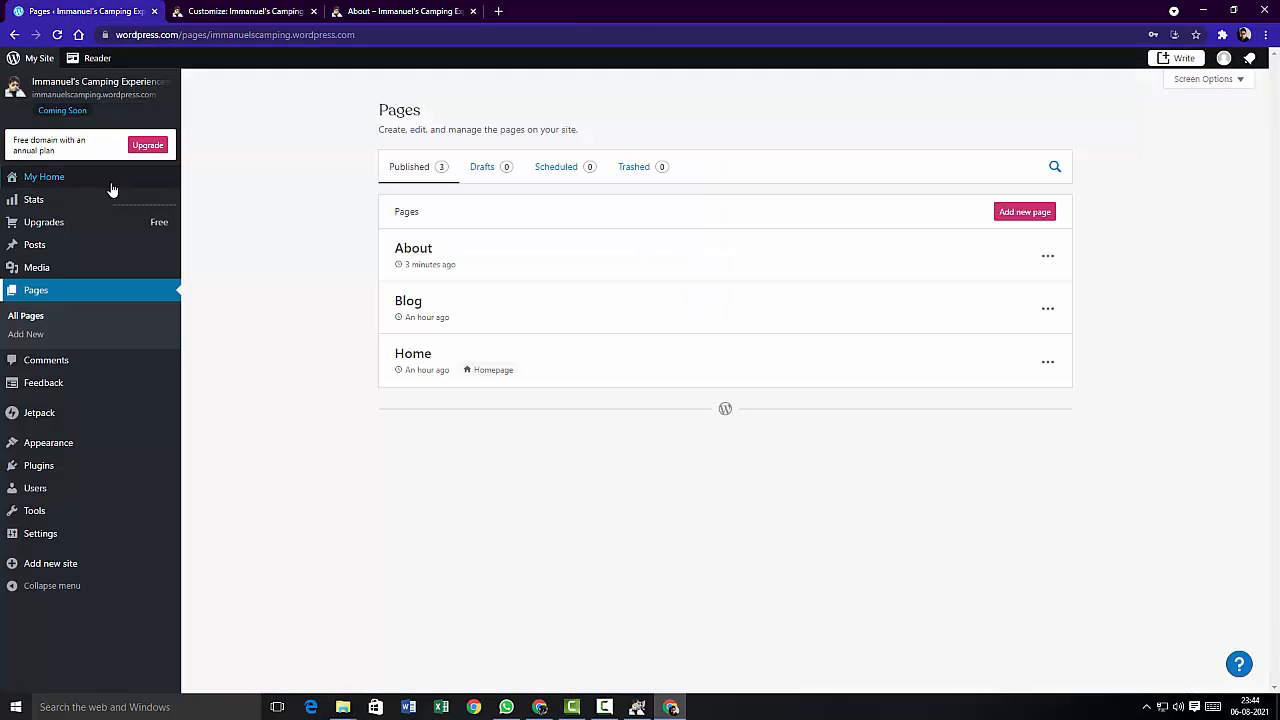
pyautogui.rightClick(60, 93)
pyautogui.click(110, 103)
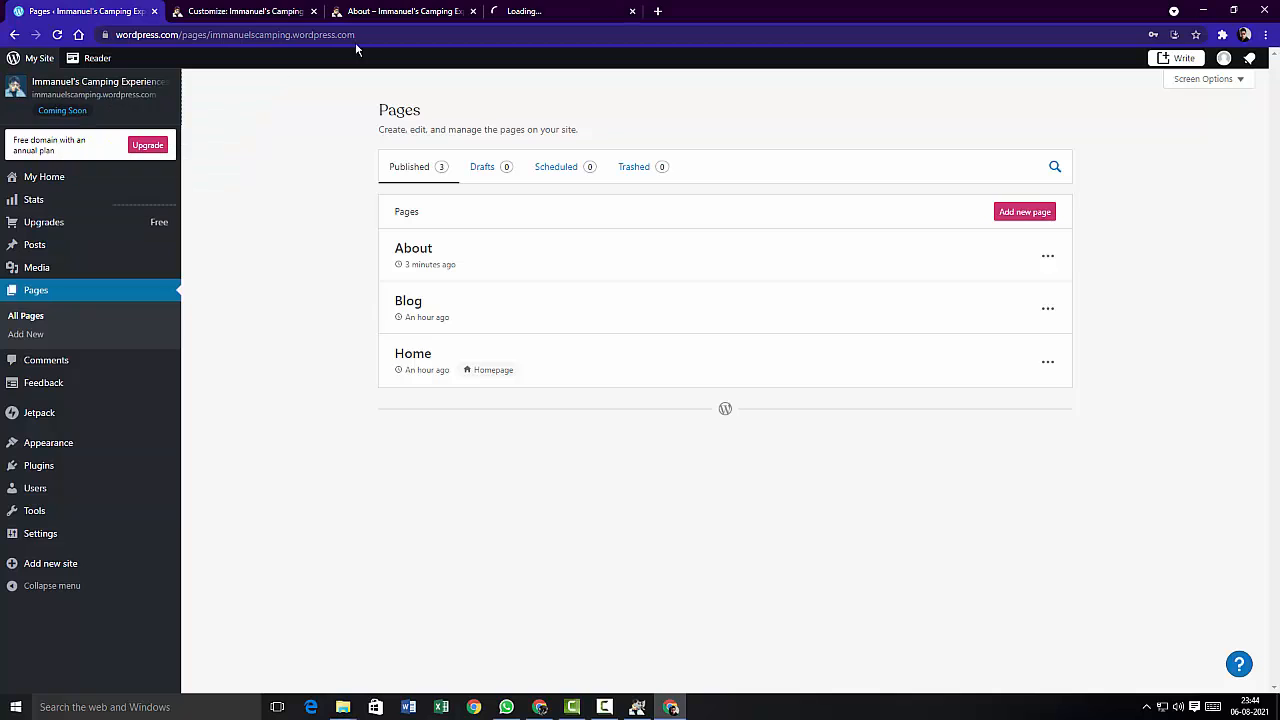
pyautogui.click(475, 12)
pyautogui.click(421, 12)
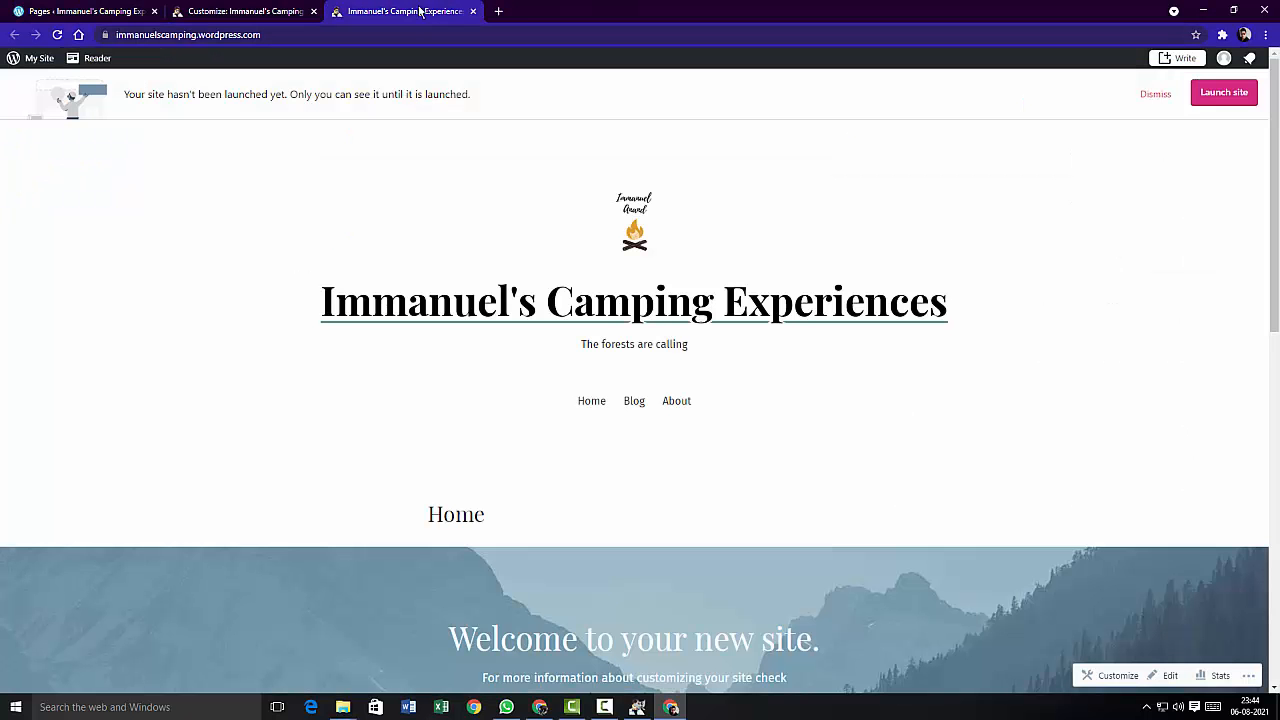
# - Open the About page from the live site's navigation menu and look through its photos and text
pyautogui.click(677, 401)
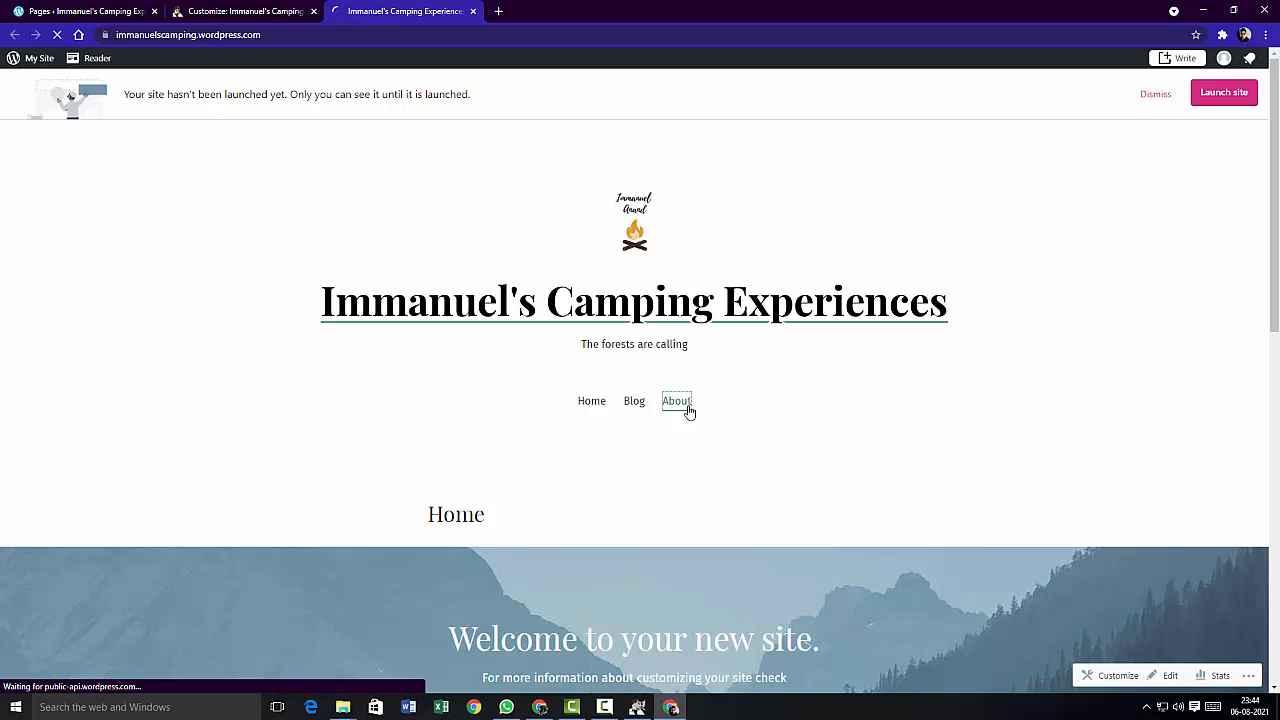
pyautogui.scroll(-12, 575, 428)
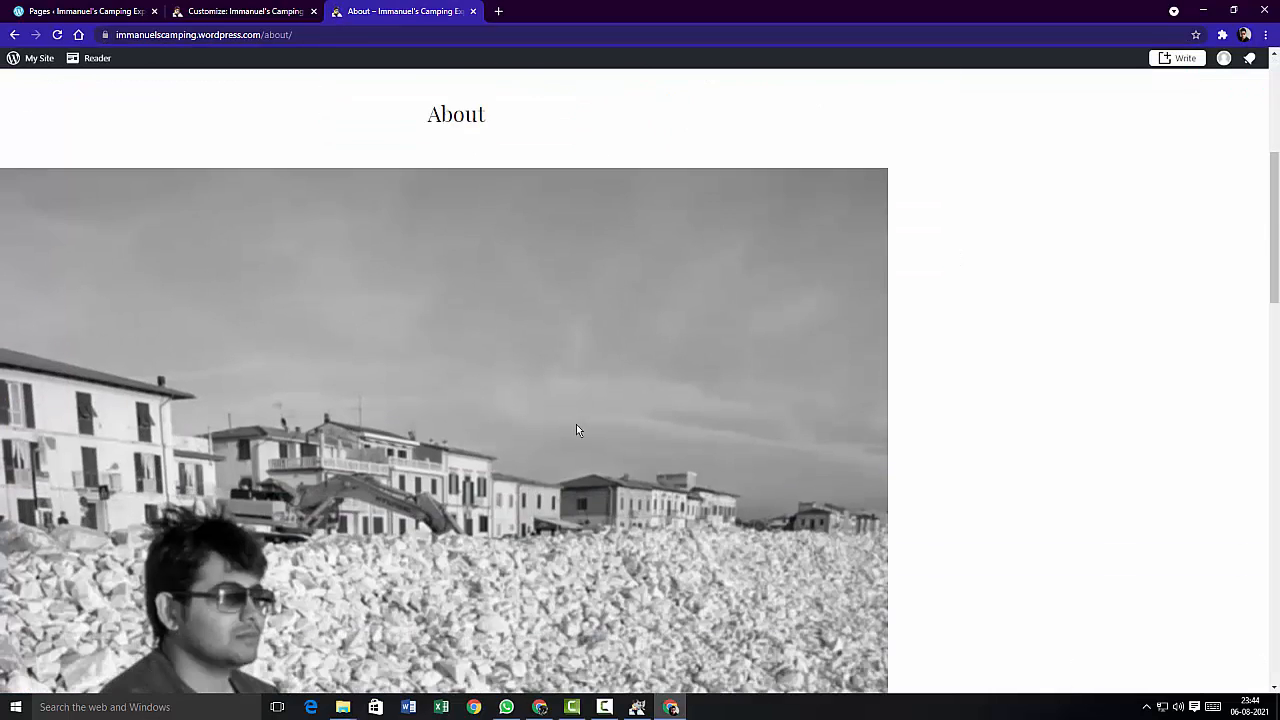
pyautogui.scroll(-7, 578, 424)
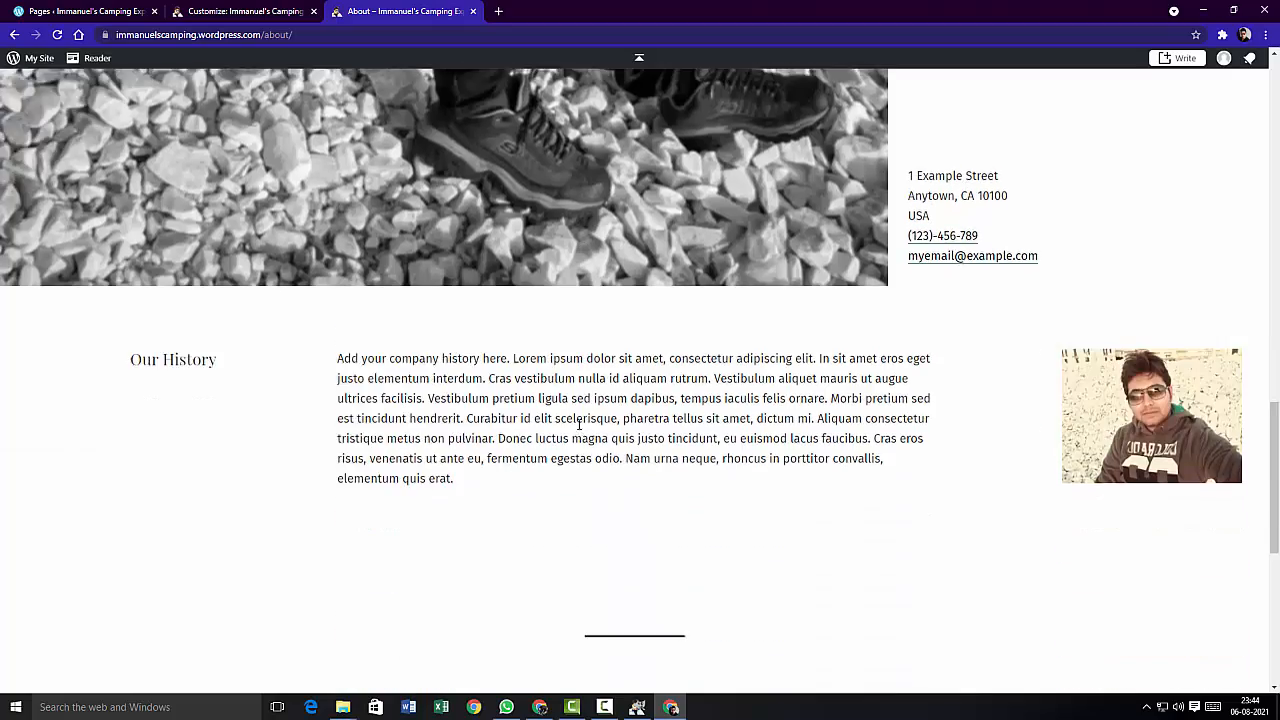
pyautogui.scroll(10, 579, 430)
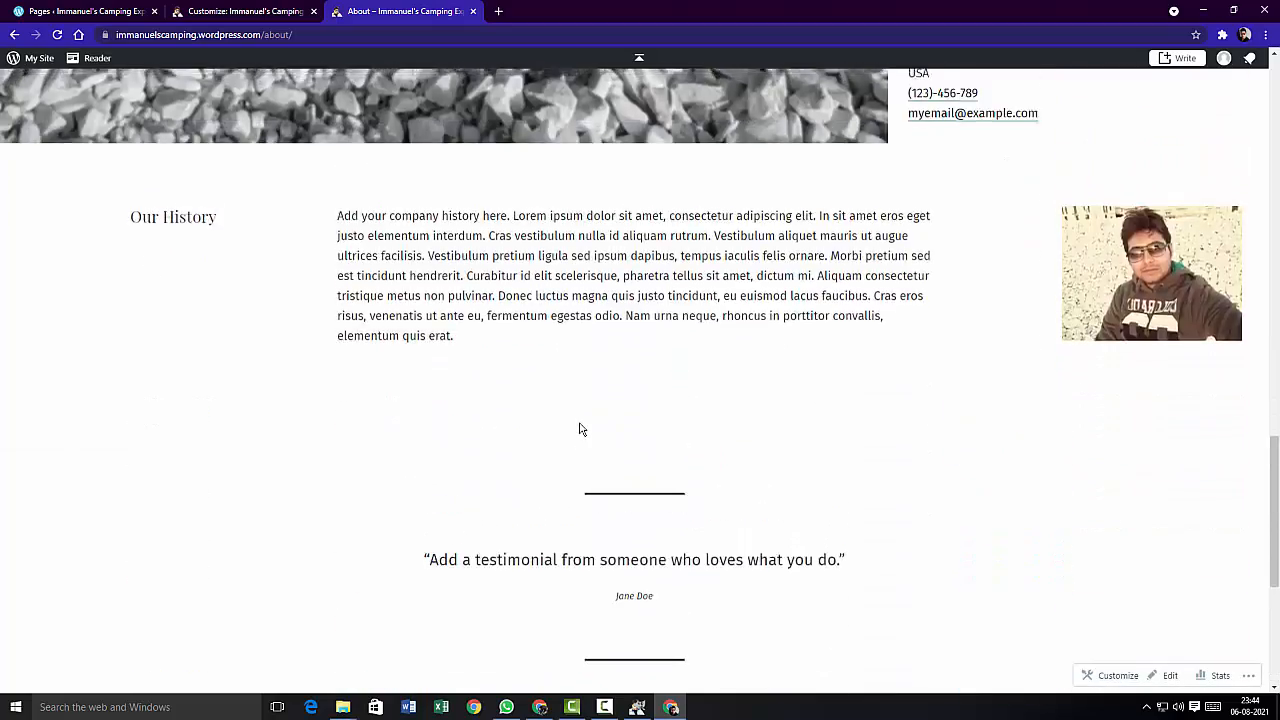
pyautogui.scroll(8, 580, 429)
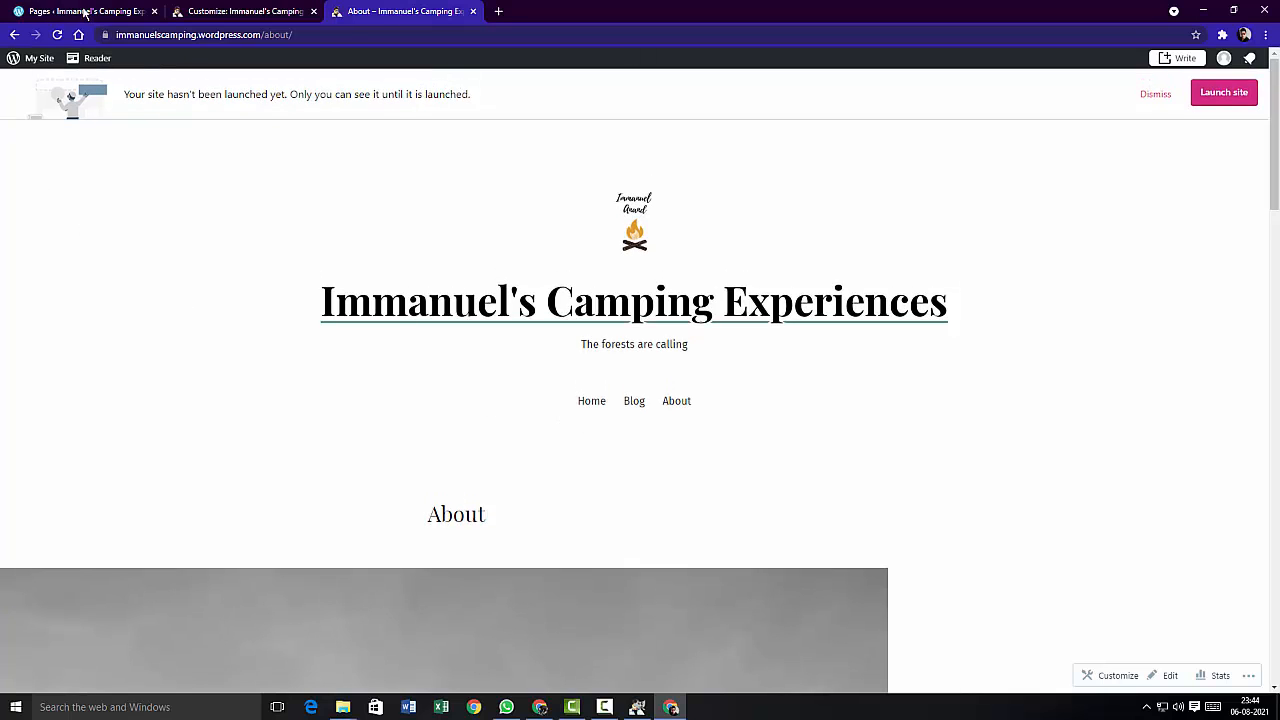
# - Return to the site customizer and look through the Content Options and the widgets available for the footer
pyautogui.click(85, 12)
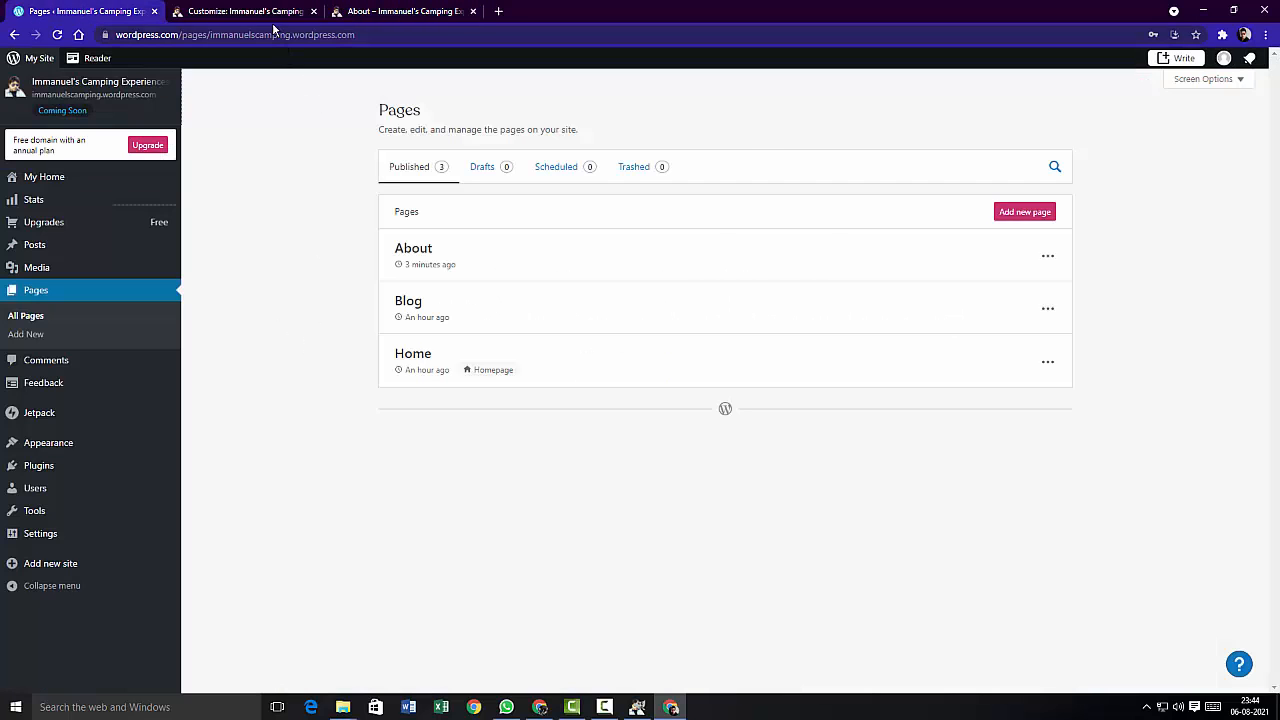
pyautogui.click(245, 12)
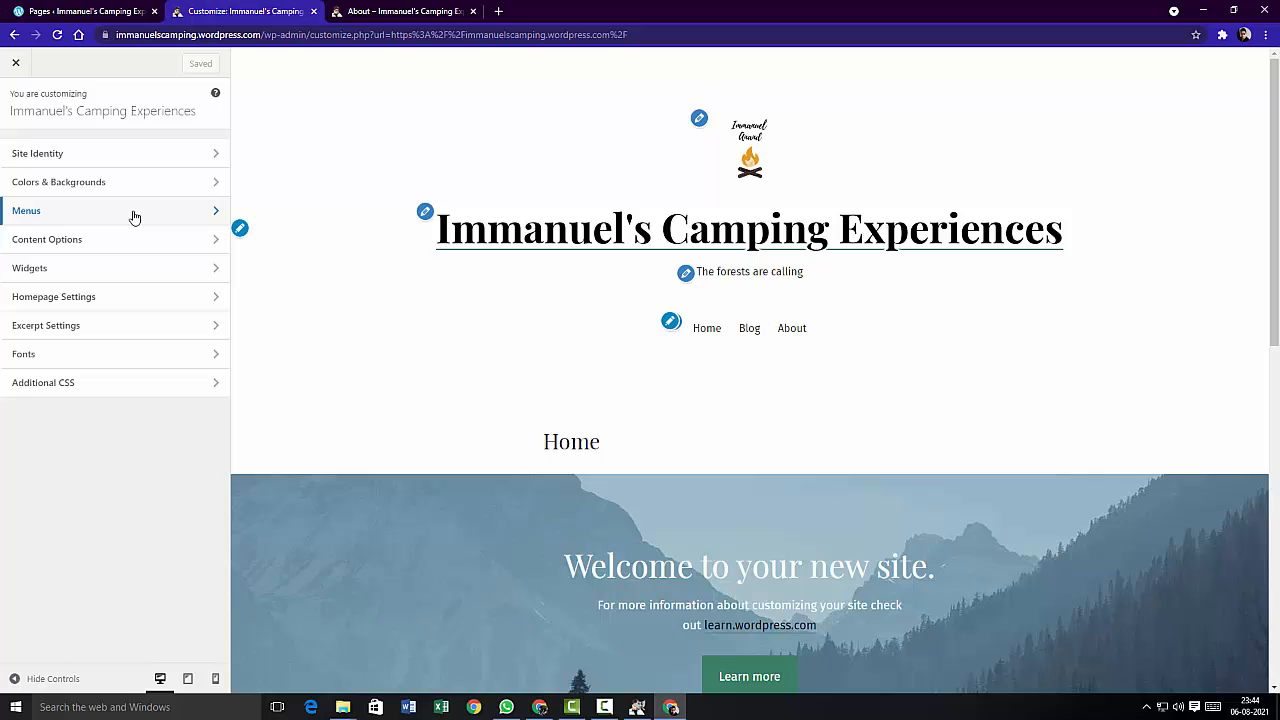
pyautogui.click(133, 240)
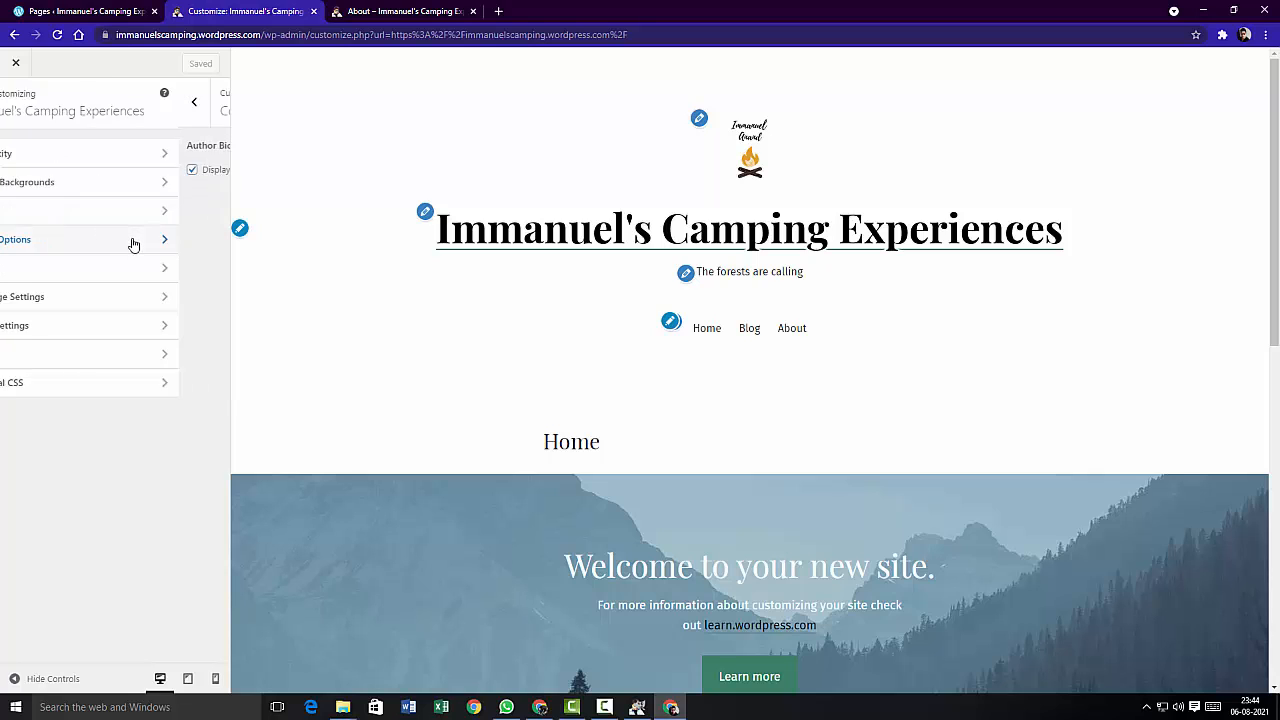
pyautogui.click(17, 108)
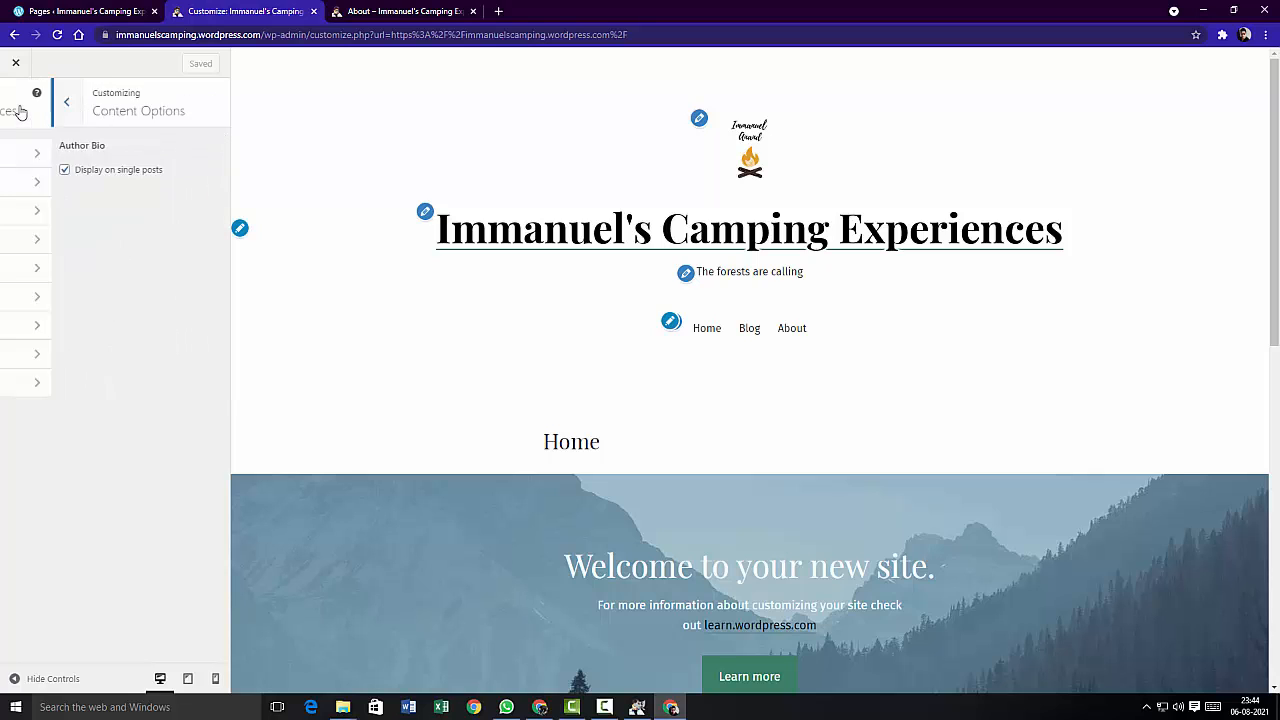
pyautogui.click(44, 272)
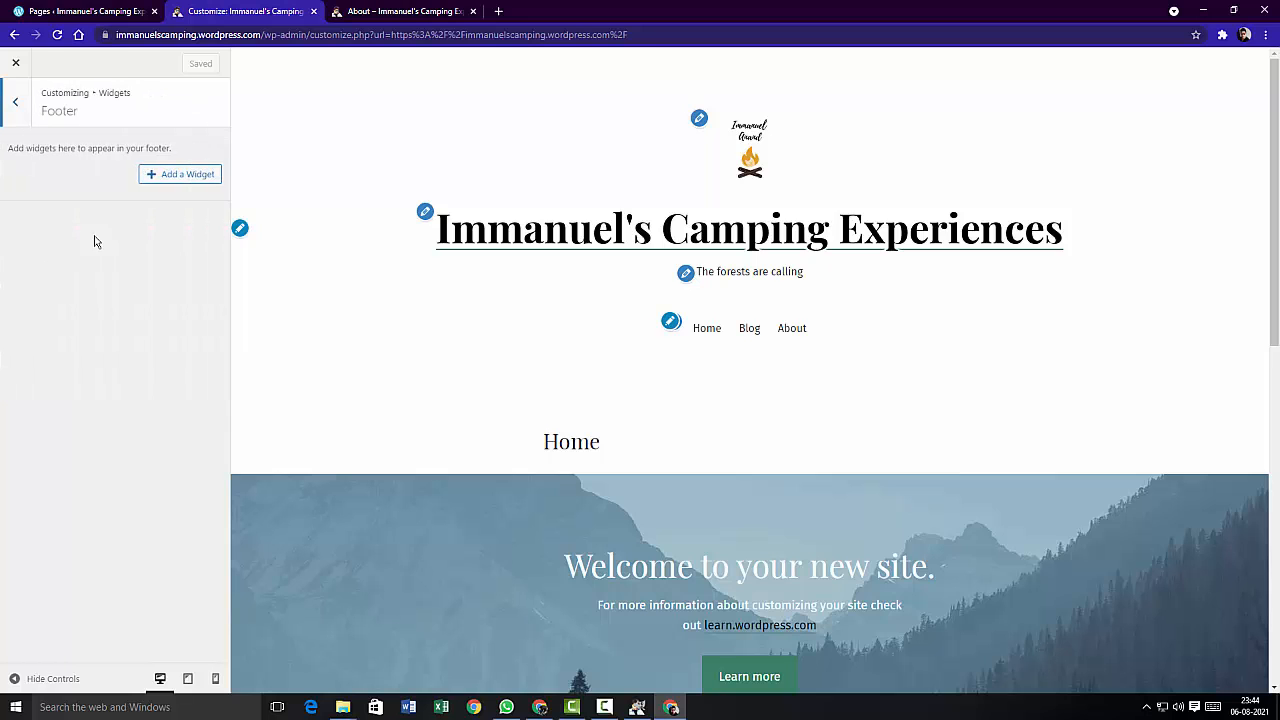
pyautogui.click(183, 175)
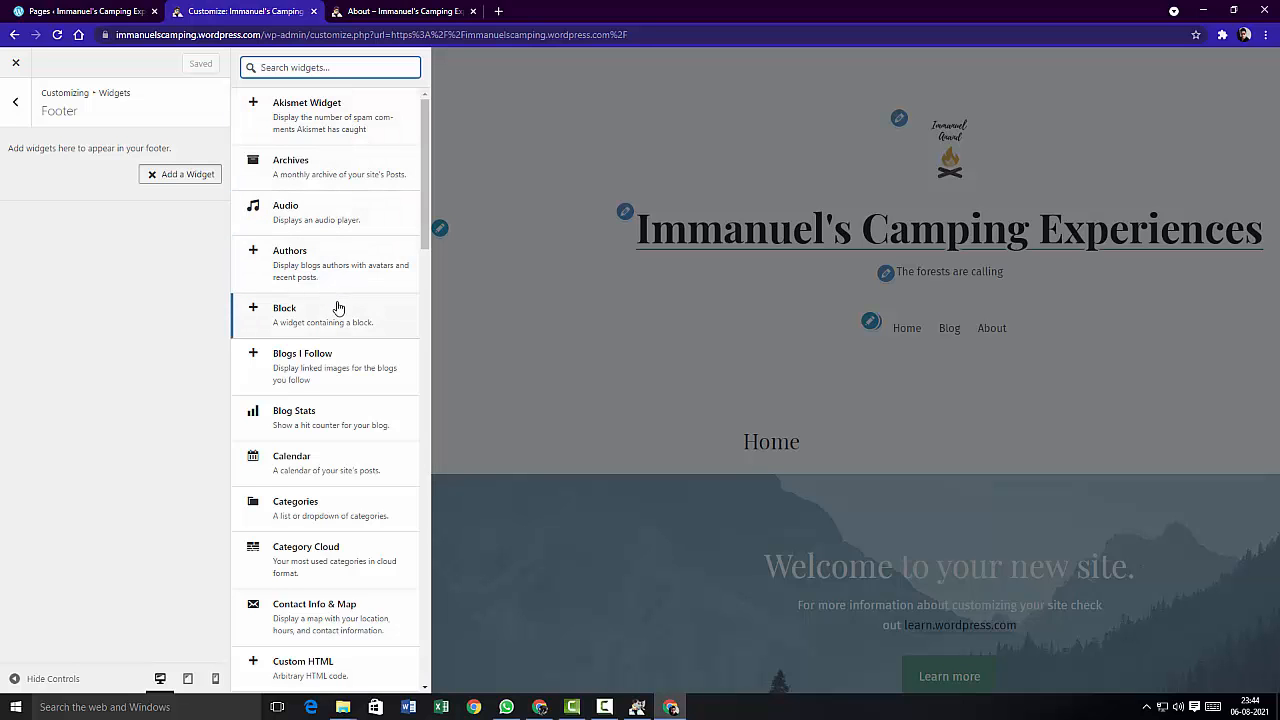
pyautogui.scroll(-1, 336, 308)
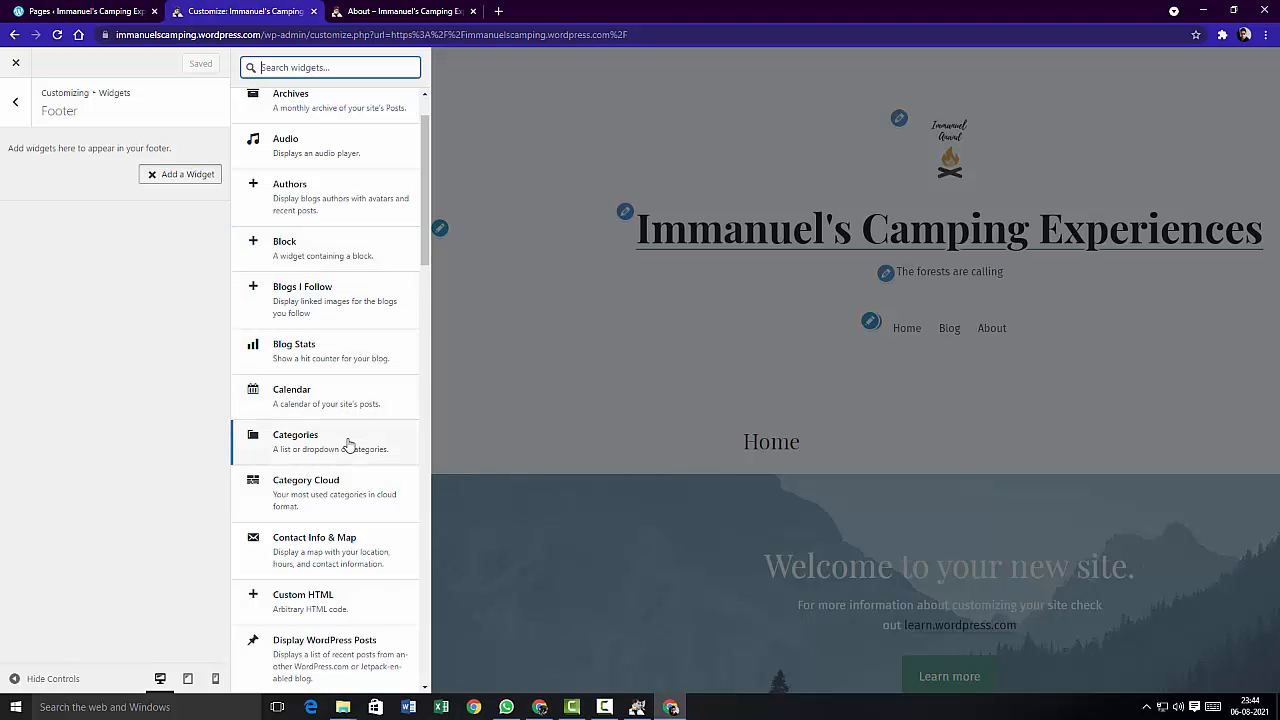
pyautogui.click(9, 105)
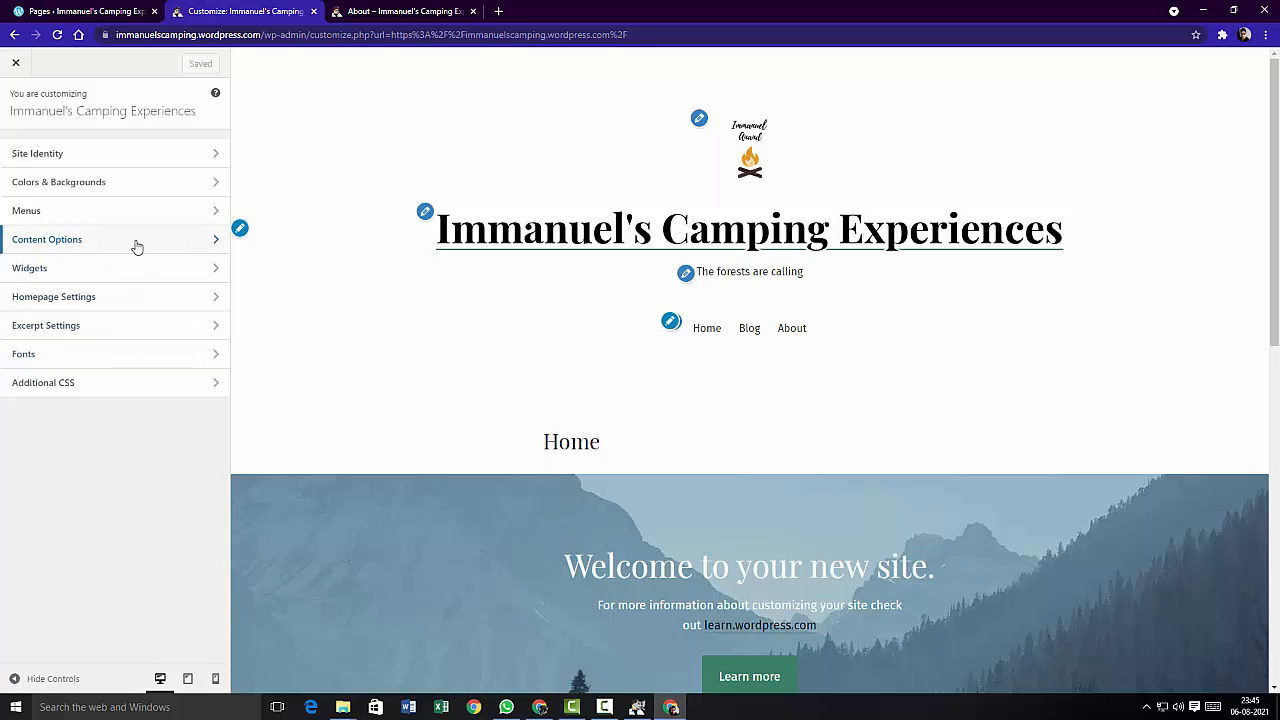
# - Compare the latest-posts and static-page homepages in the preview, and set the homepage to display Your latest posts
pyautogui.click(125, 300)
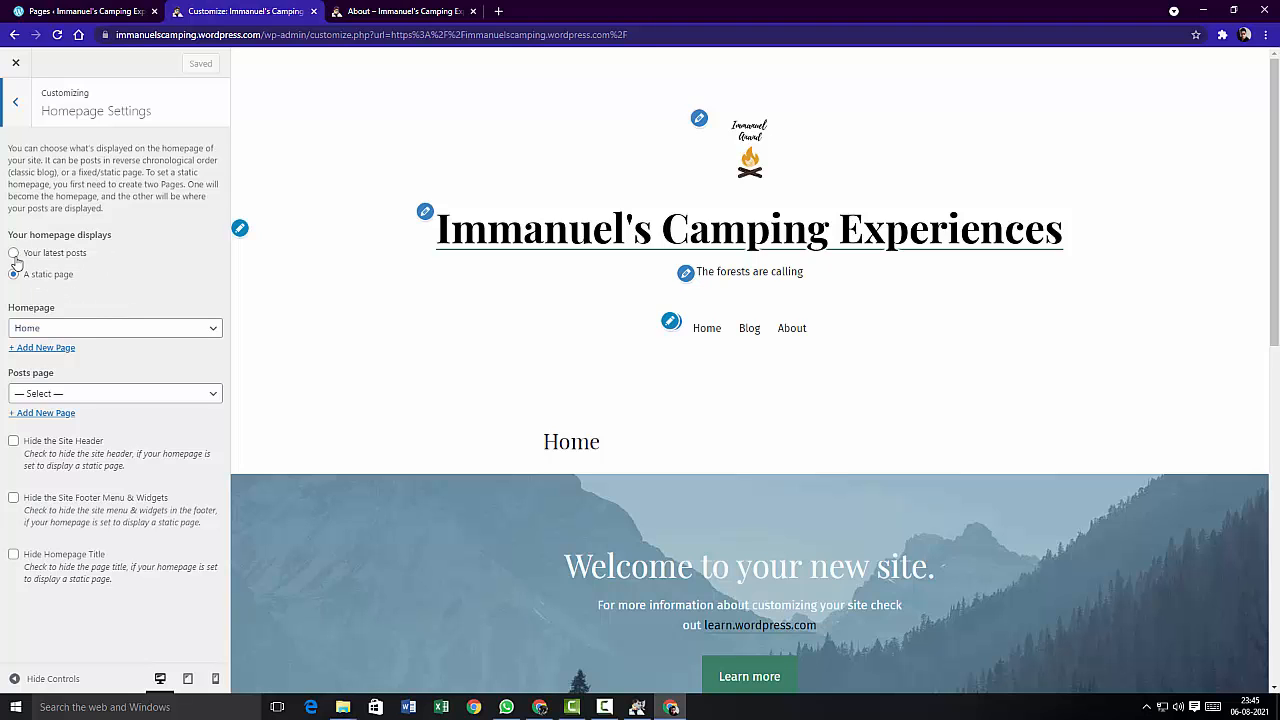
pyautogui.click(14, 255)
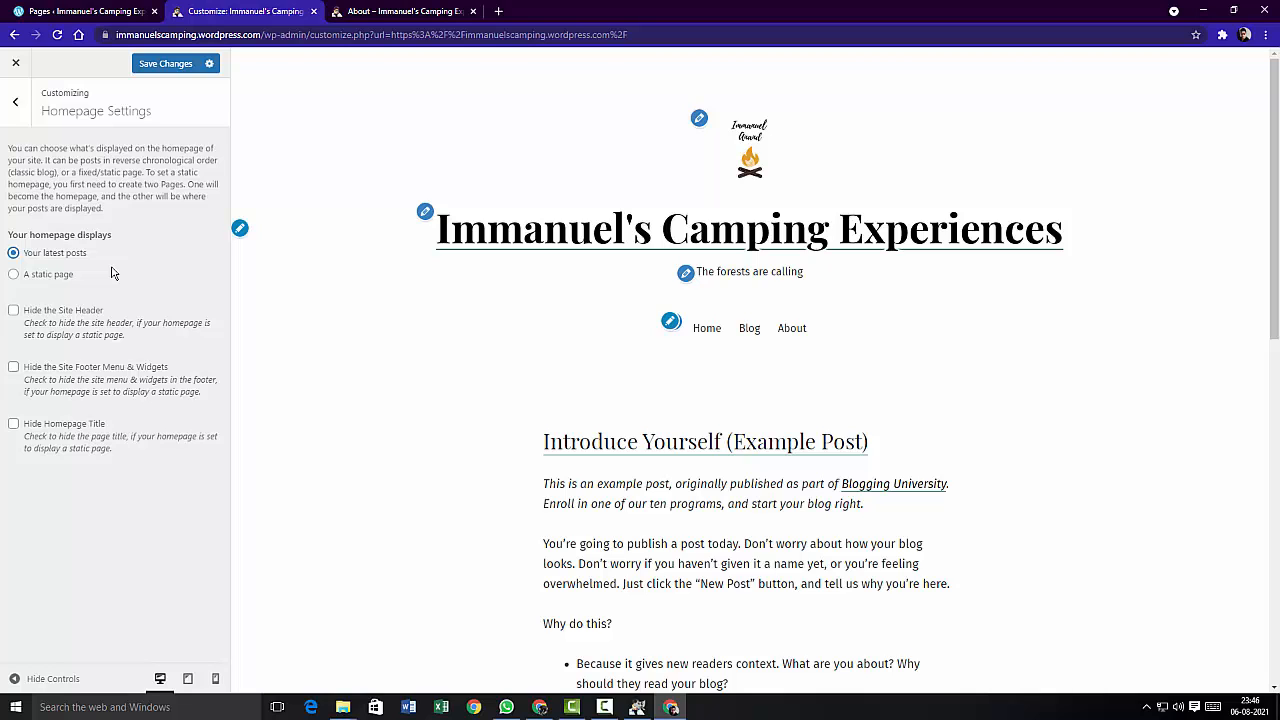
pyautogui.click(14, 275)
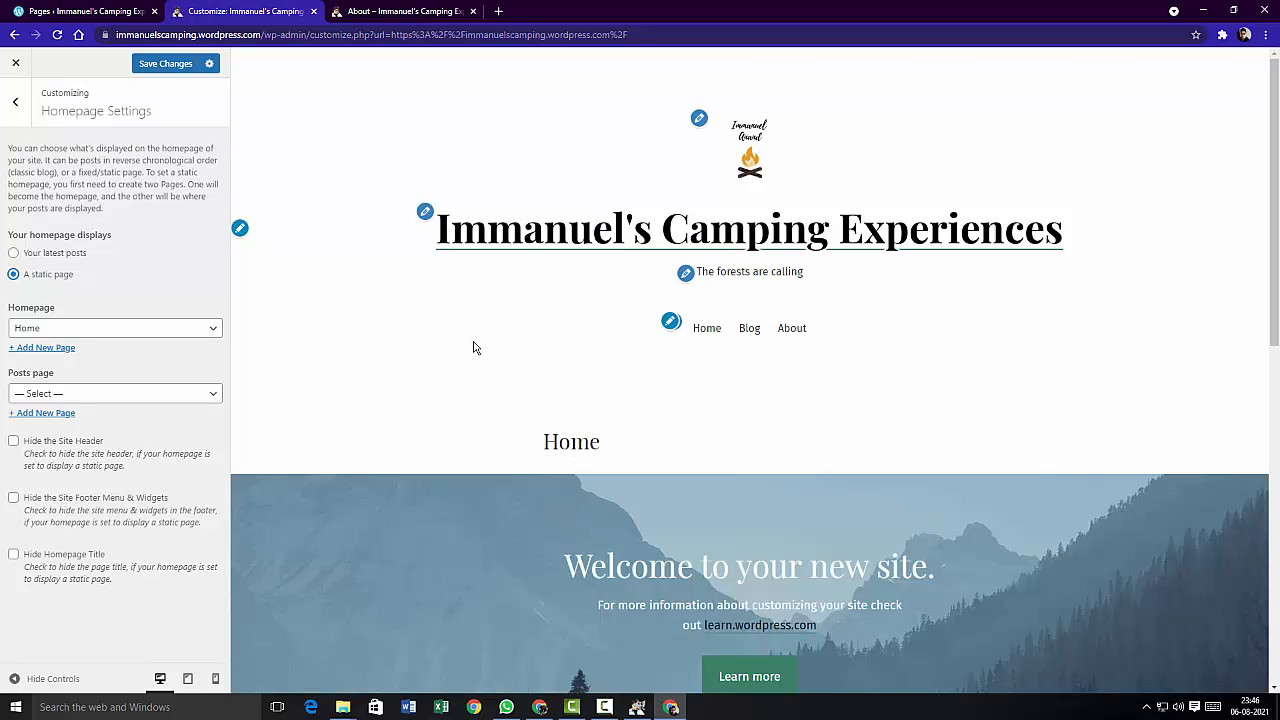
pyautogui.scroll(-3, 472, 350)
pyautogui.scroll(-3, 472, 350)
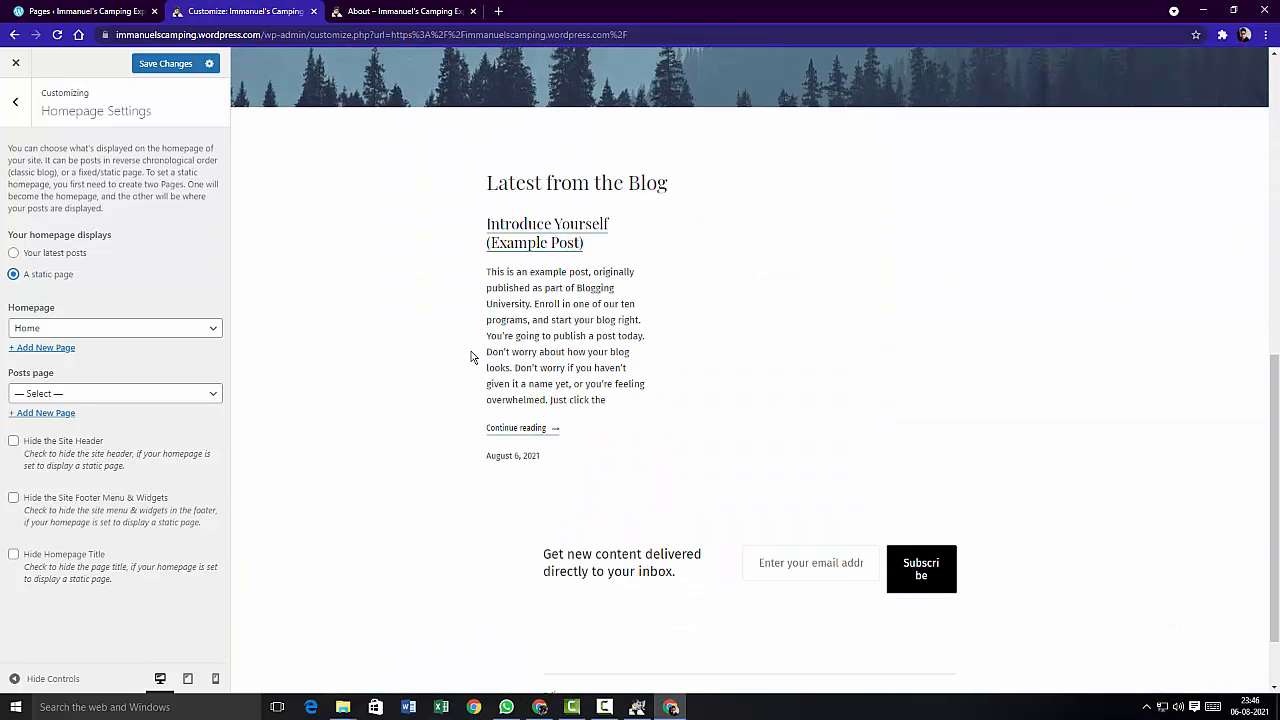
pyautogui.scroll(3, 472, 356)
pyautogui.scroll(3, 472, 356)
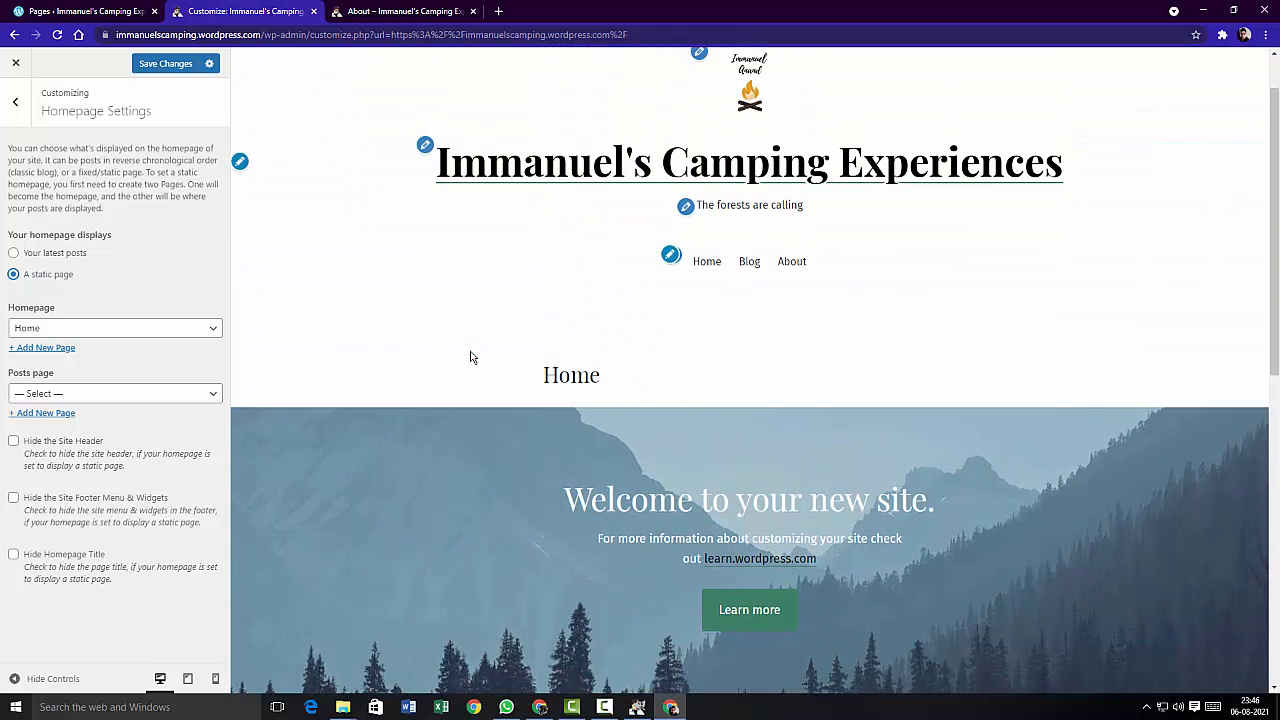
pyautogui.scroll(1, 468, 356)
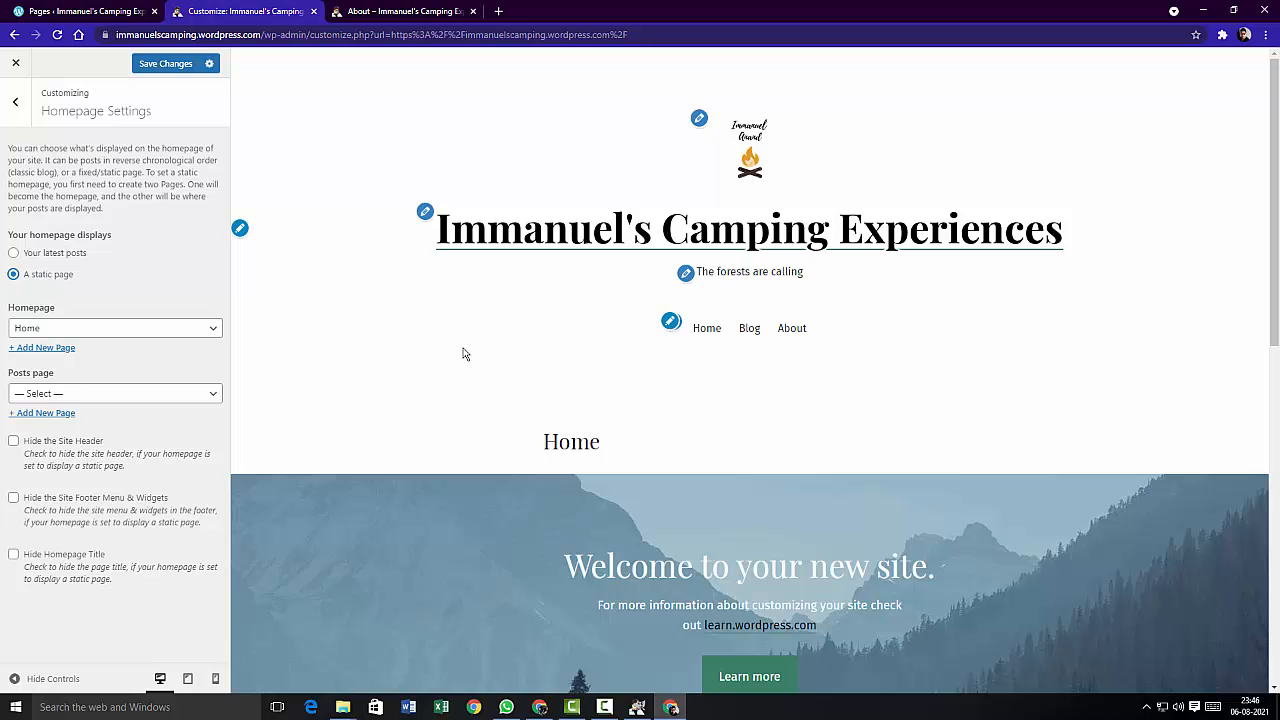
pyautogui.click(14, 255)
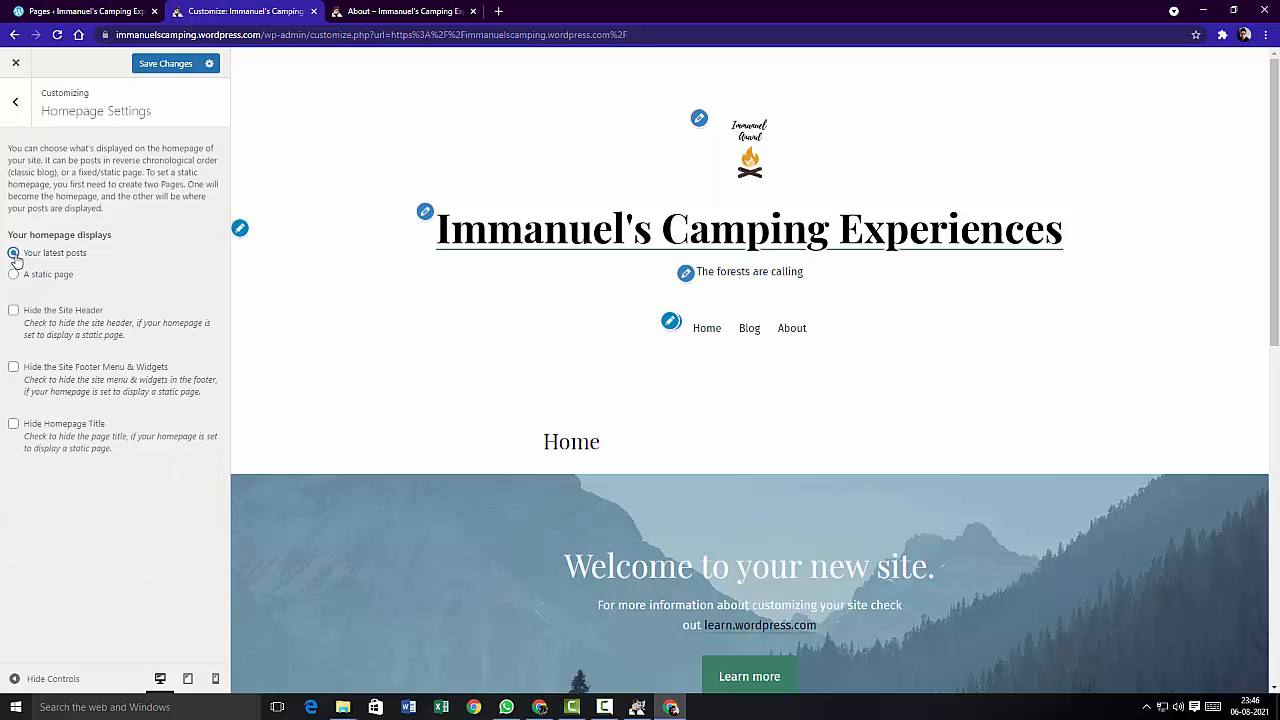
# - Check the latest-posts homepage from header to footer in the preview and save the customizer changes
pyautogui.scroll(-6, 372, 356)
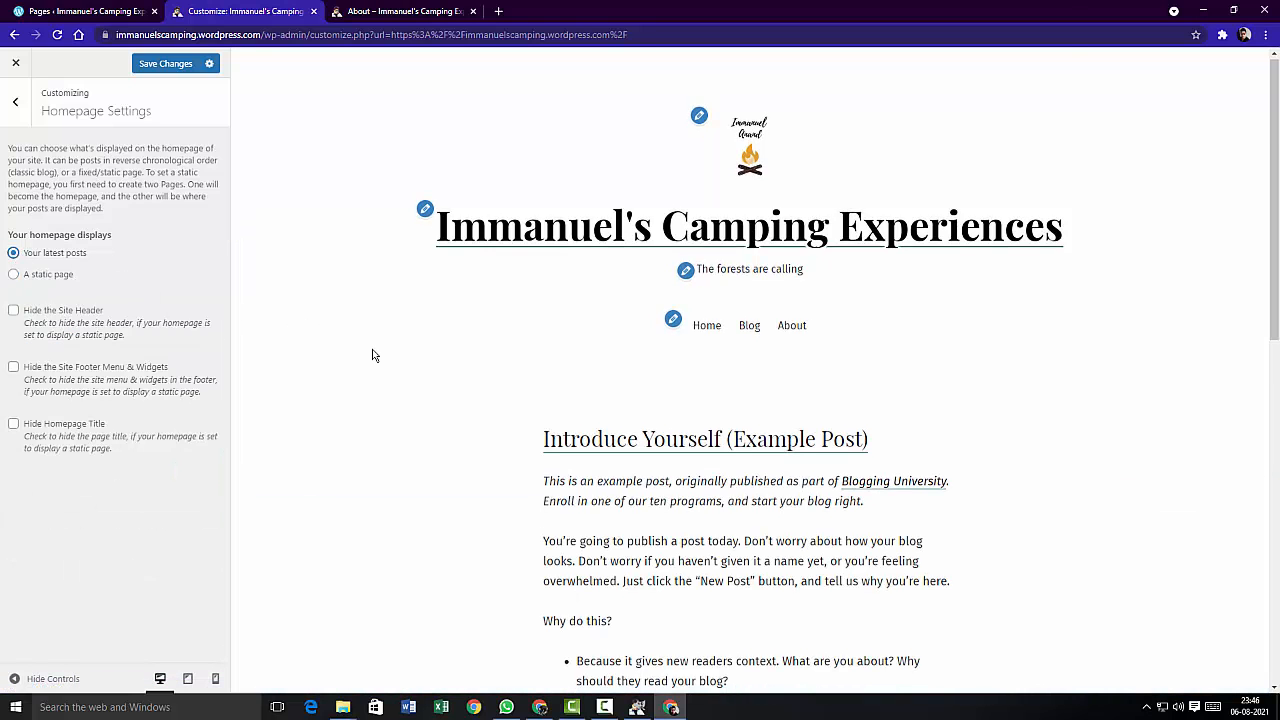
pyautogui.scroll(-1, 372, 356)
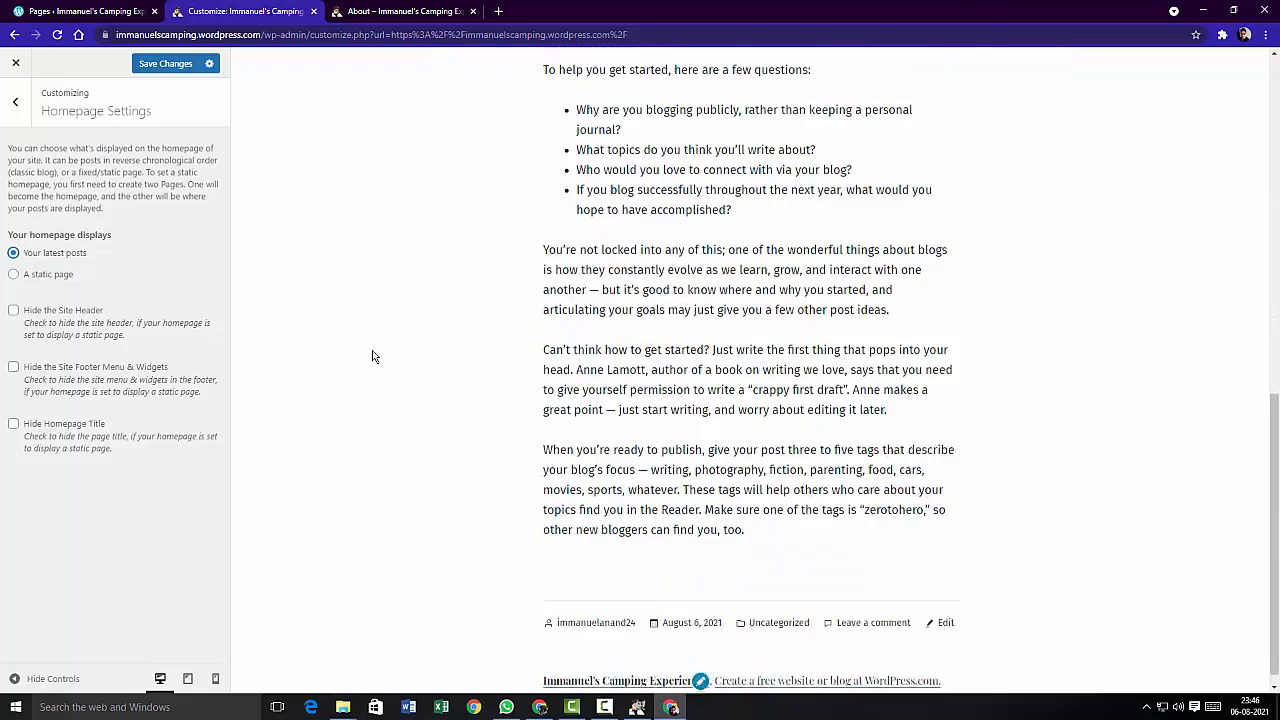
pyautogui.scroll(5, 372, 356)
pyautogui.scroll(2, 372, 356)
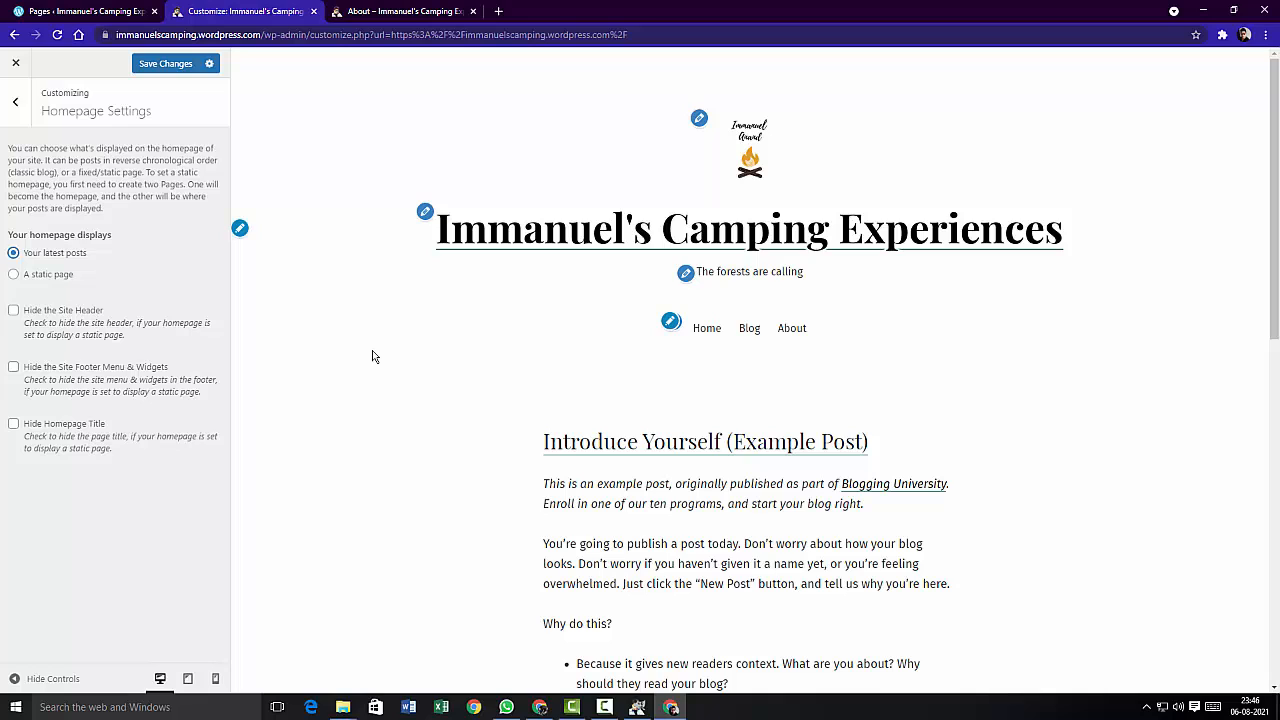
pyautogui.click(163, 66)
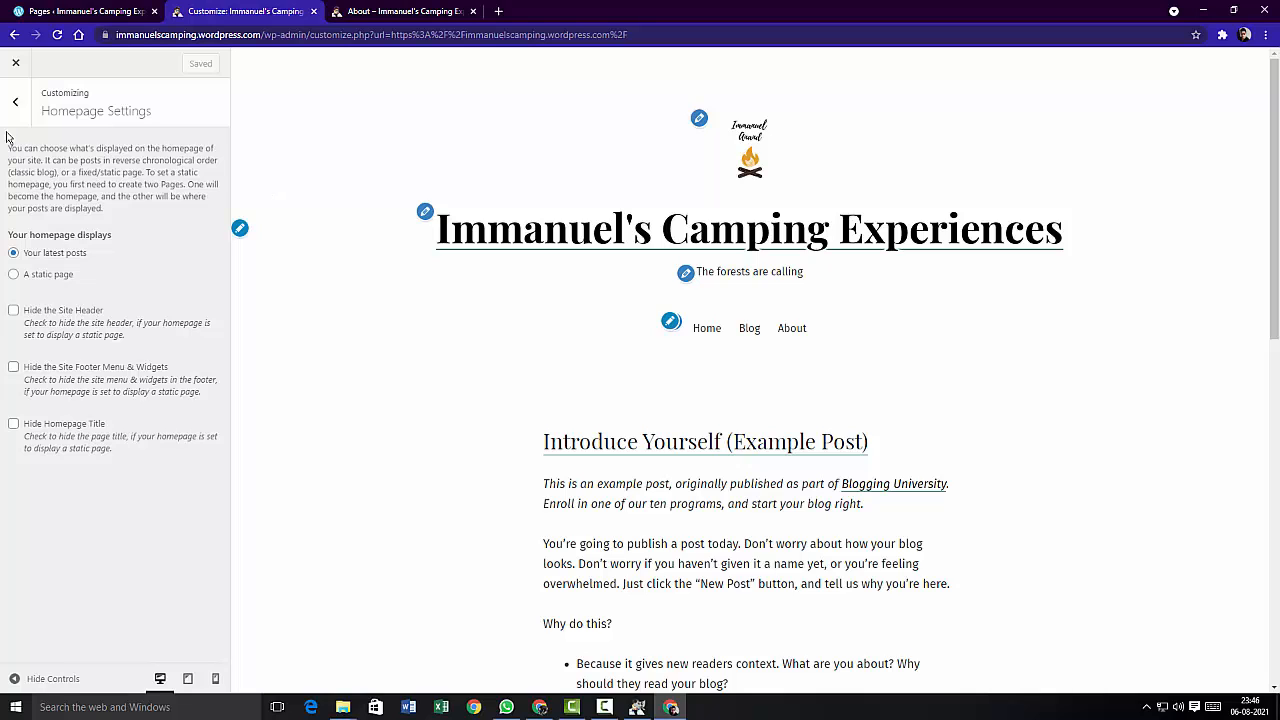
# - Open the customizer's Fonts settings and follow the link to change fonts in the Block Editor
pyautogui.click(15, 101)
pyautogui.click(84, 354)
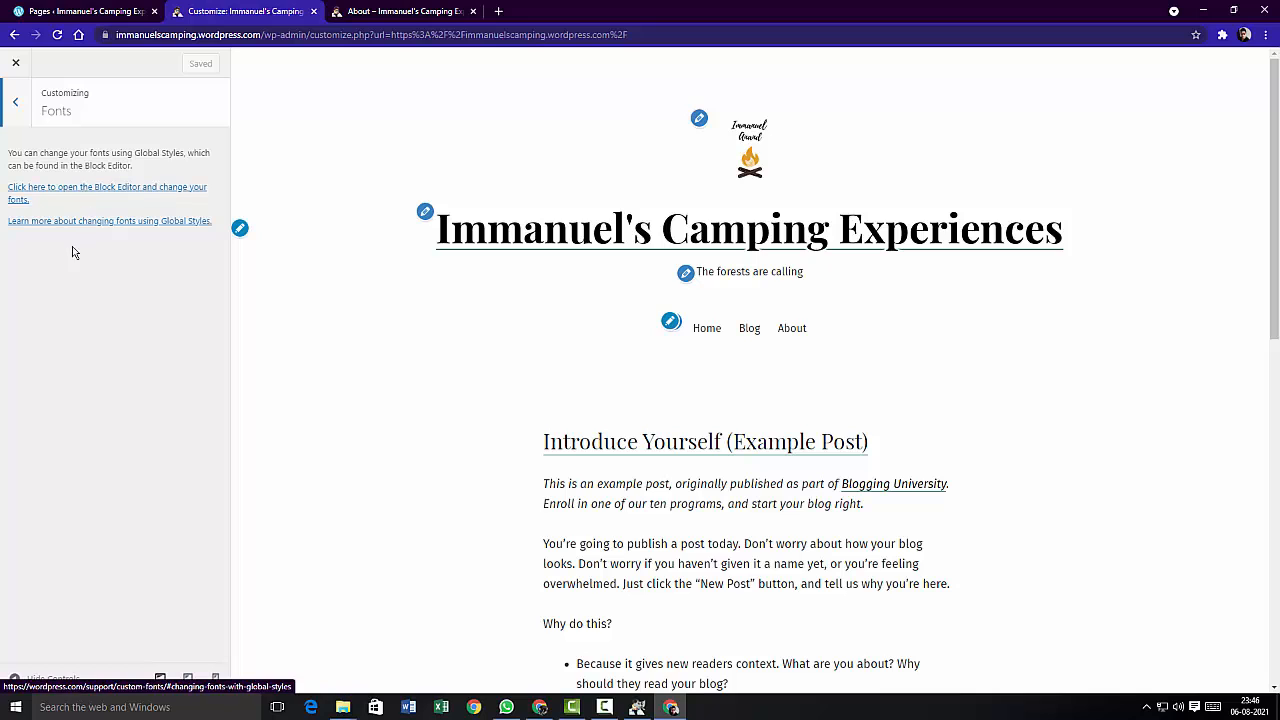
pyautogui.click(141, 189)
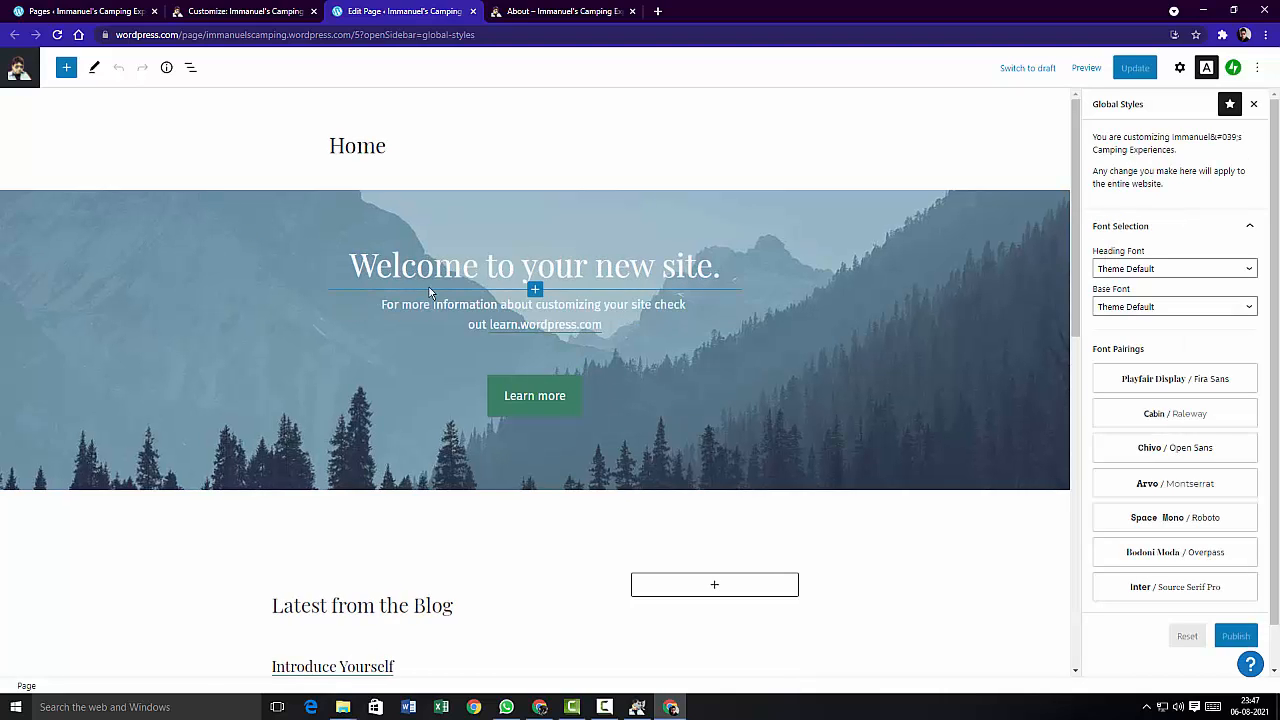
# - Select the "Welcome to your new site" heading text, look through its formatting and block options, and select the cover block
pyautogui.click(436, 266)
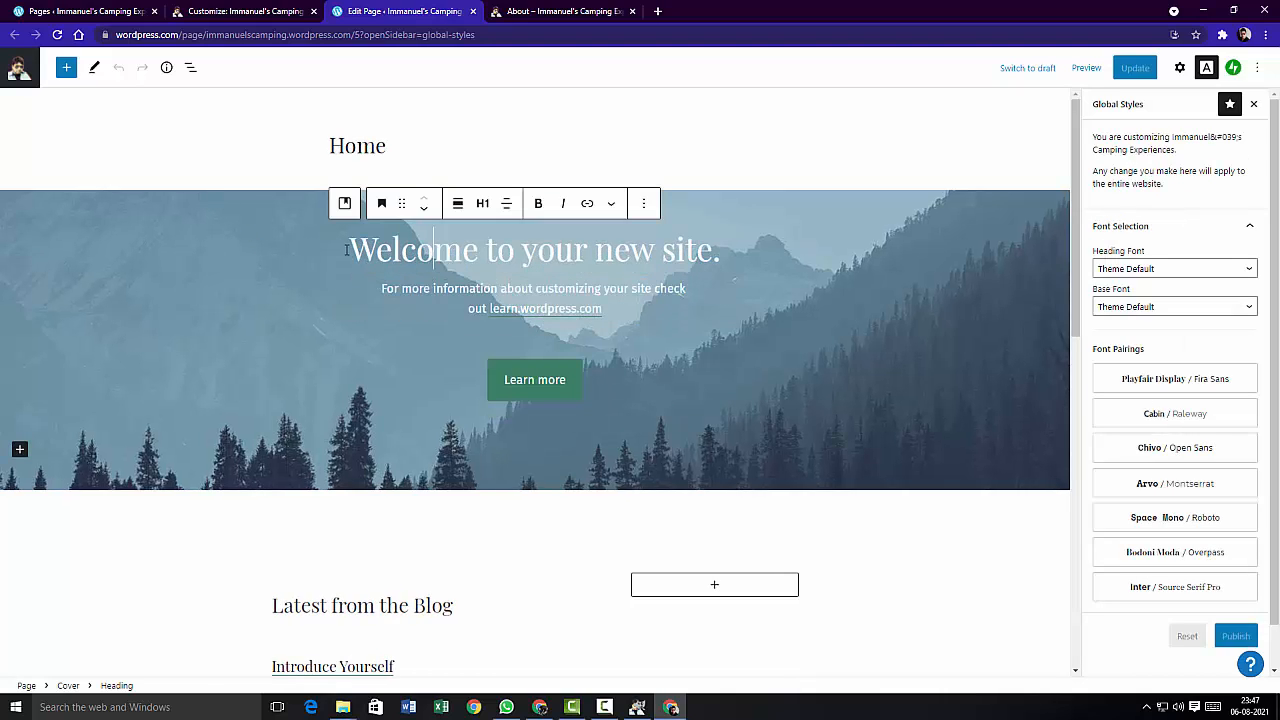
pyautogui.moveTo(347, 250); pyautogui.dragTo(712, 265)
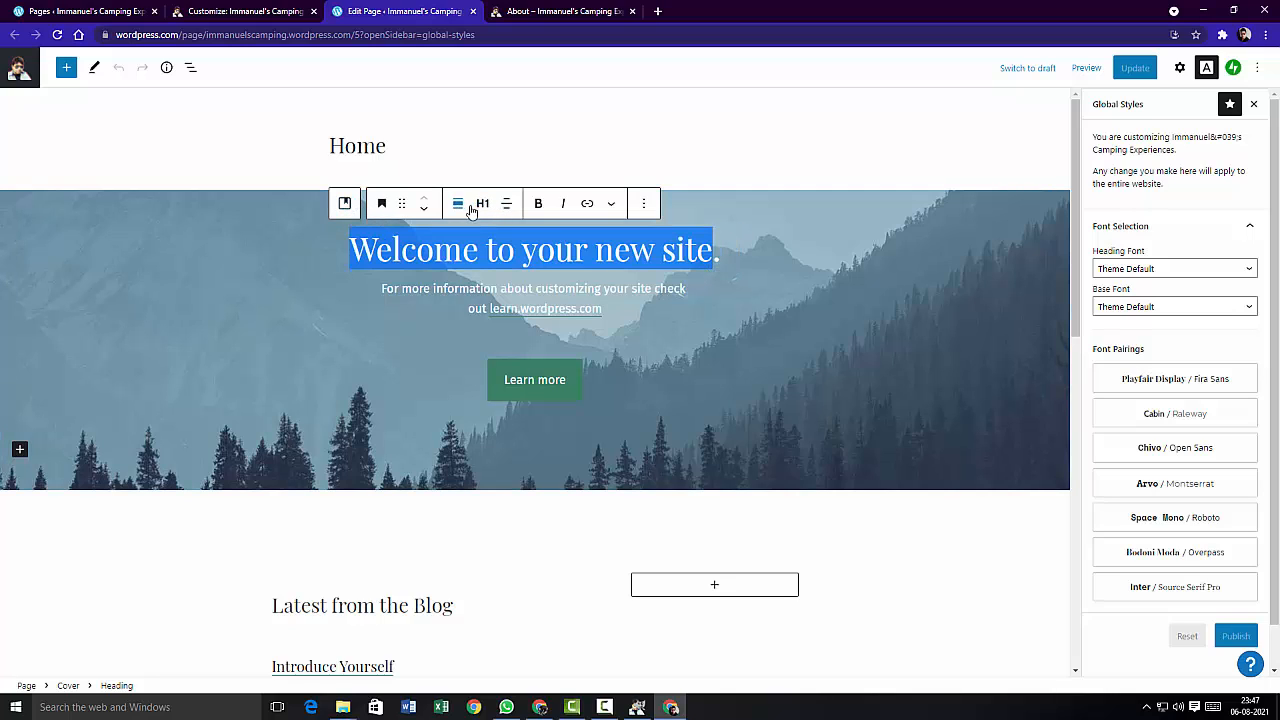
pyautogui.click(612, 206)
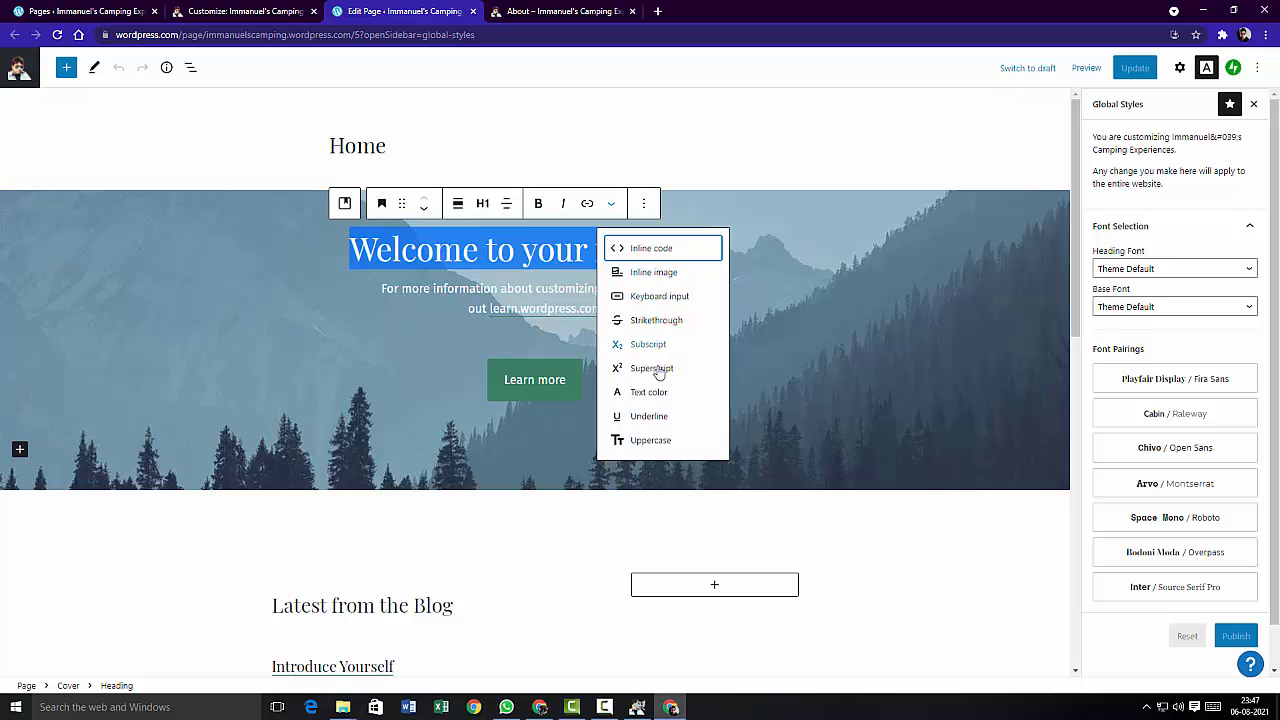
pyautogui.click(611, 205)
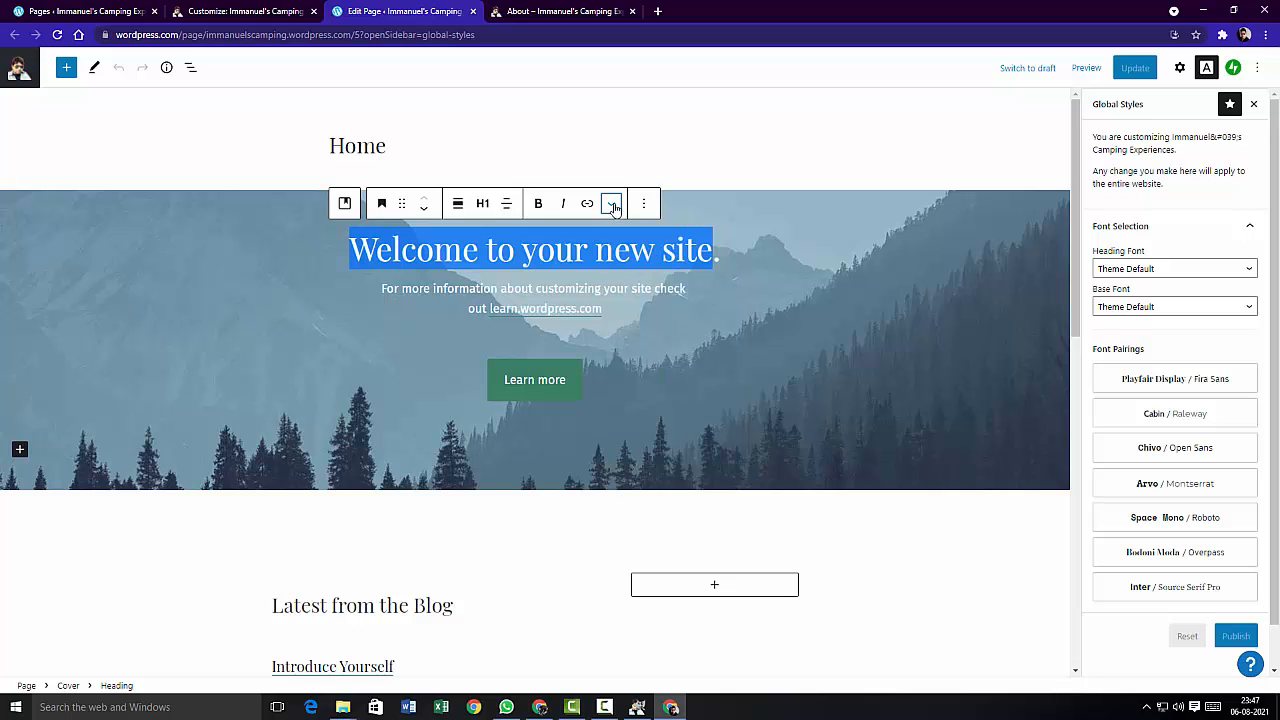
pyautogui.click(644, 205)
pyautogui.click(645, 208)
pyautogui.click(231, 312)
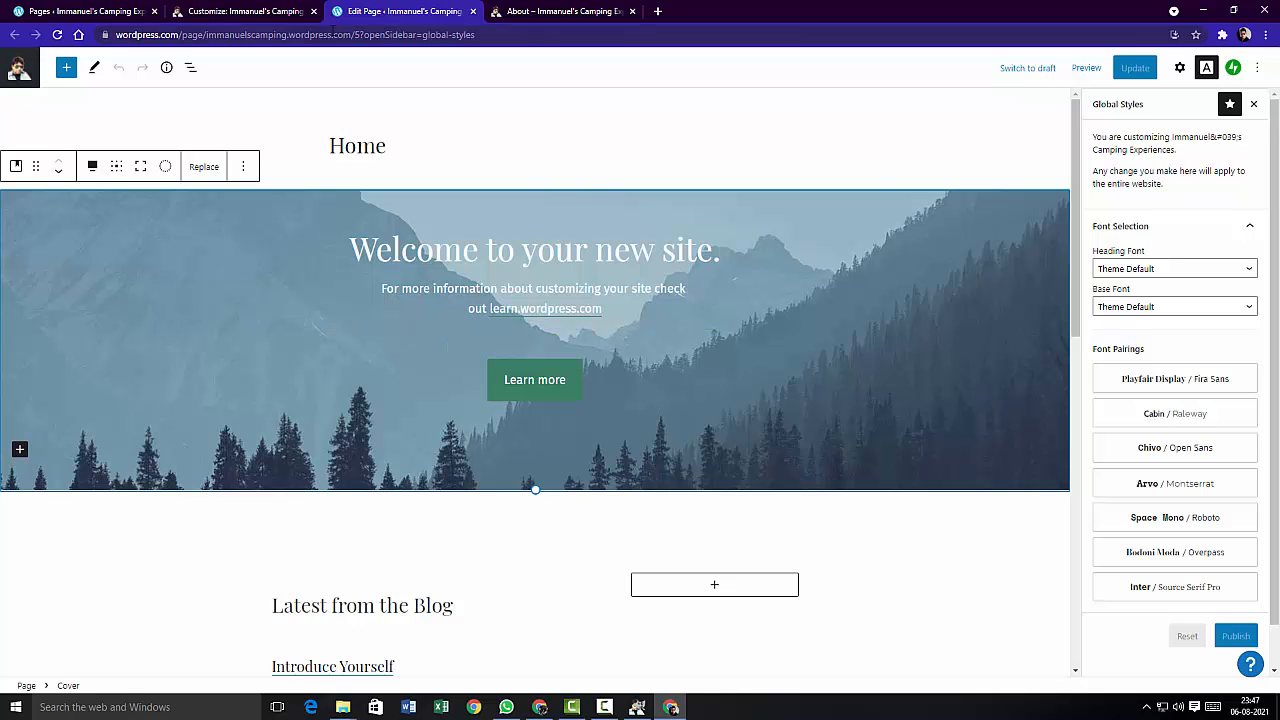
# - Close the Home page's editor tab, return to the site customizer and leave its Fonts section
pyautogui.click(242, 14)
pyautogui.click(450, 14)
pyautogui.click(473, 12)
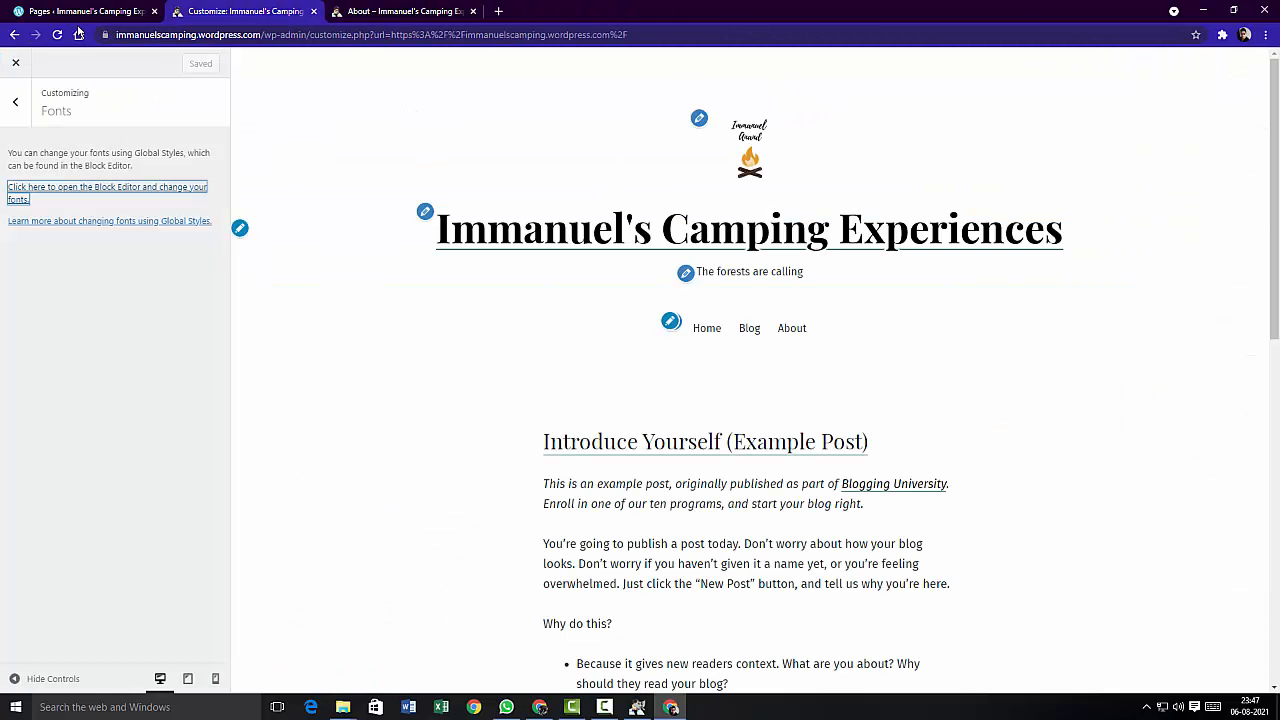
pyautogui.click(16, 105)
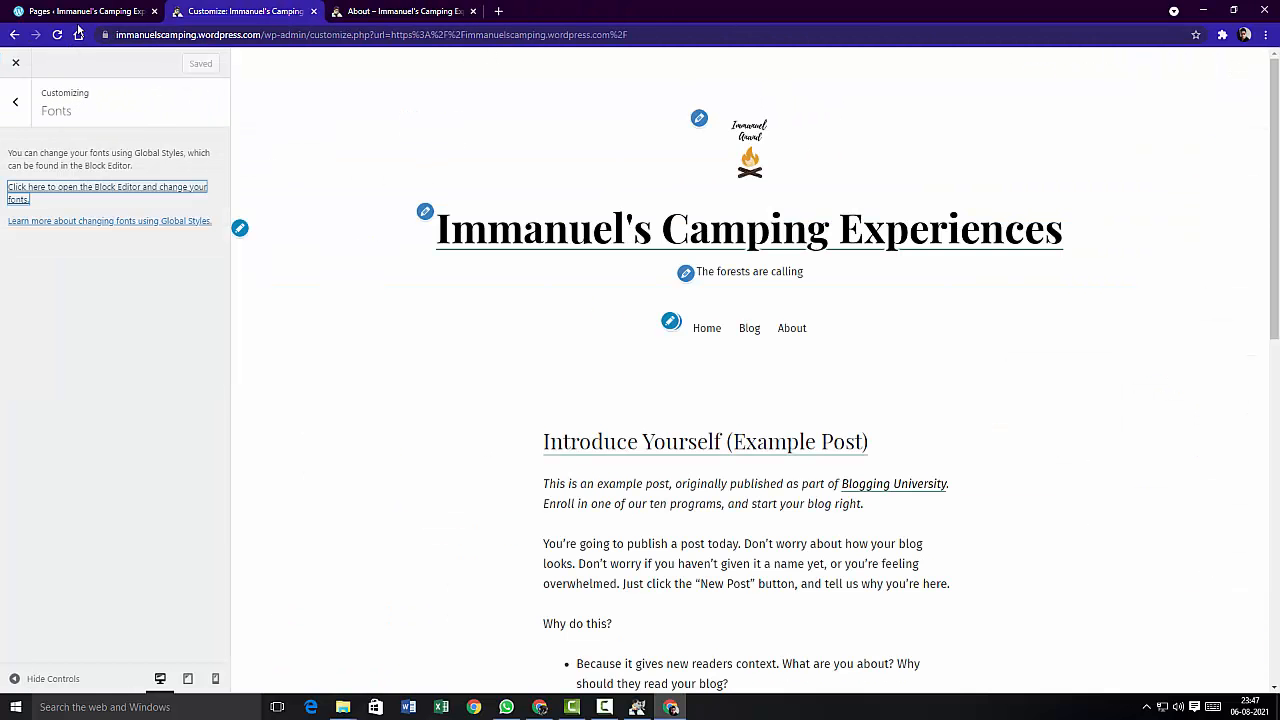